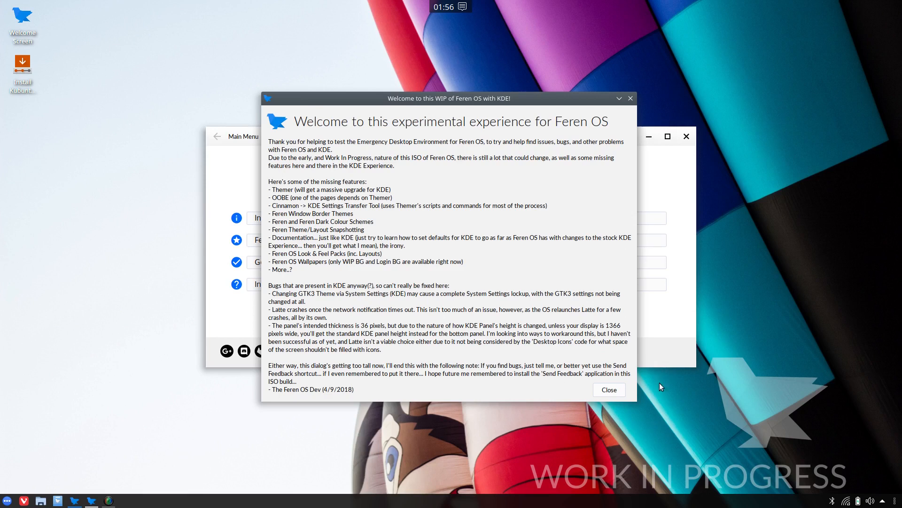
Close the 'Welcome to this WIP of Feren OS with KDE!' notice
{"action": "left_click", "coordinate": [609, 391]}
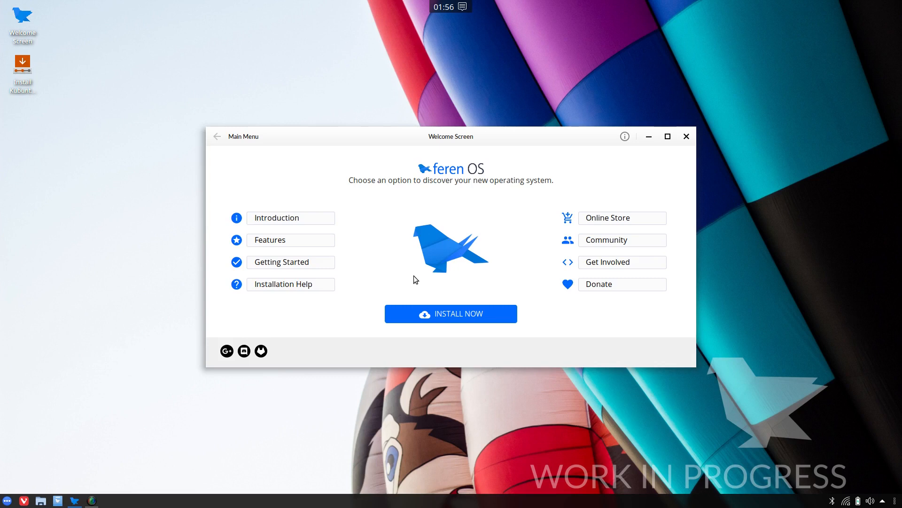
Choose INSTALL NOW on the Feren OS Welcome Screen
{"action": "left_click", "coordinate": [454, 319]}
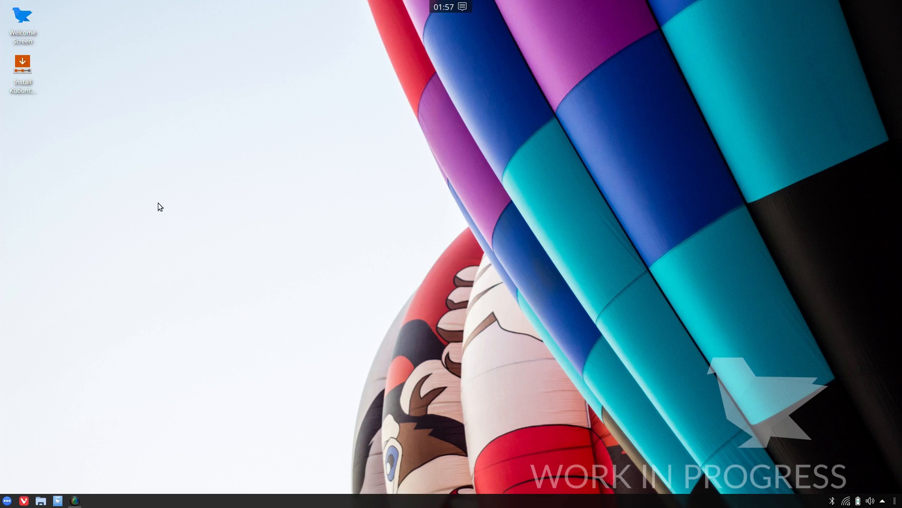
Launch the Kubuntu installer and accept English with the English (US) keyboard layout
{"action": "left_click", "coordinate": [21, 75]}
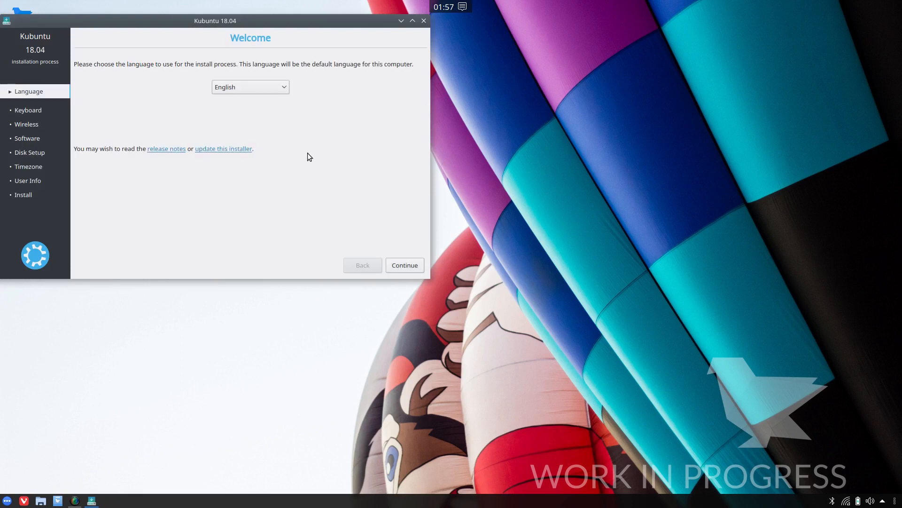
{"action": "left_click", "coordinate": [399, 265]}
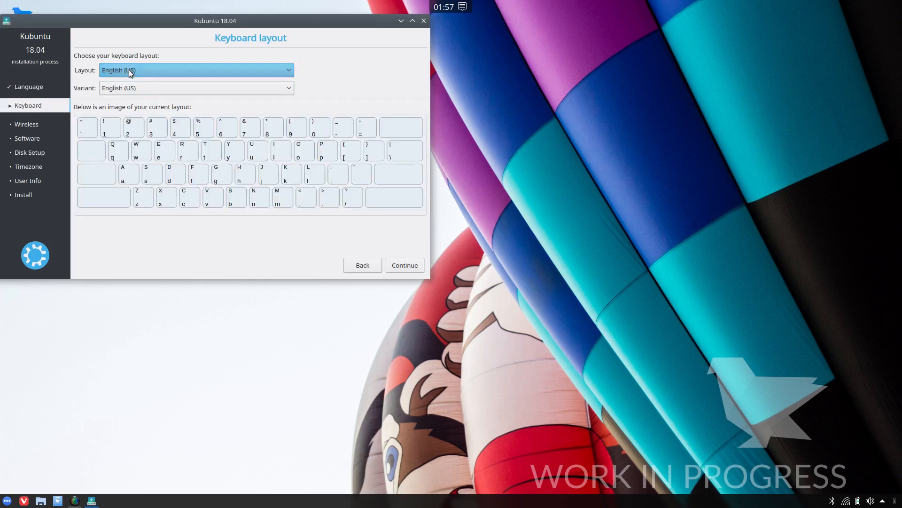
{"action": "left_click", "coordinate": [407, 264]}
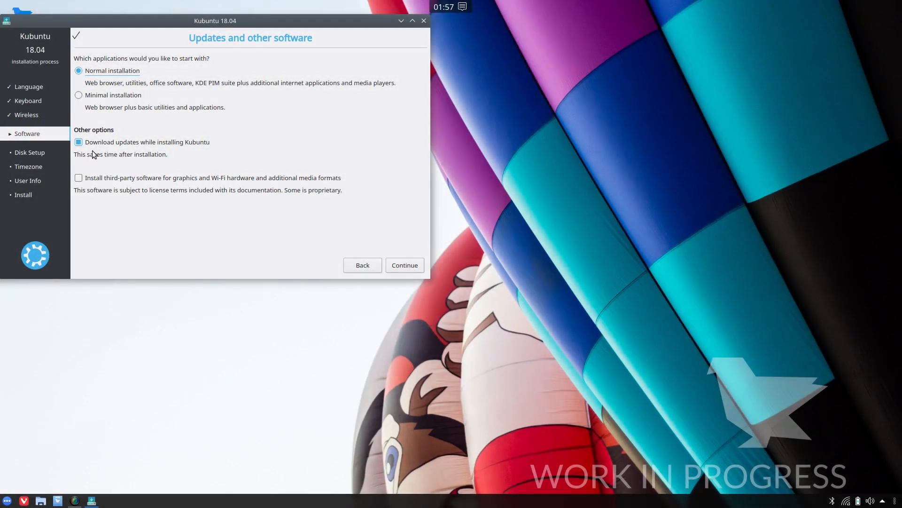
Turn off update downloads and enable third-party software installation
{"action": "left_click", "coordinate": [79, 143]}
{"action": "left_click", "coordinate": [79, 177]}
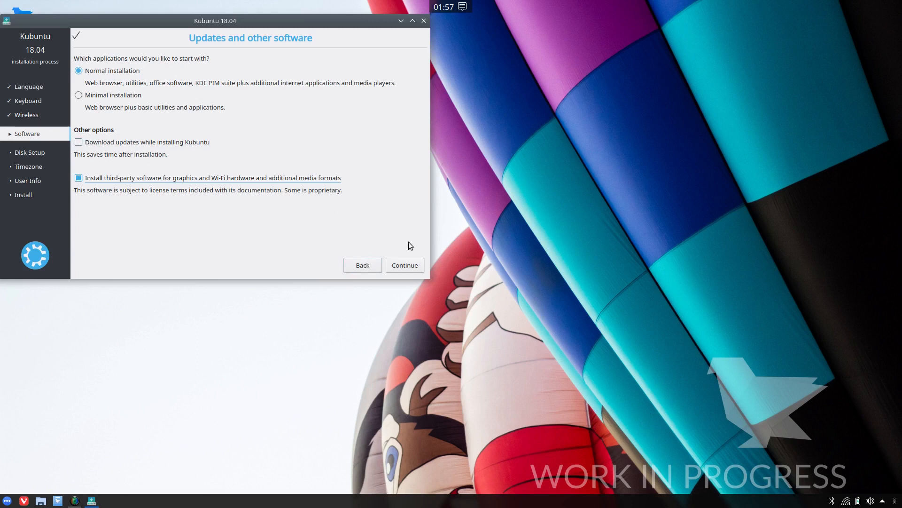
{"action": "left_click", "coordinate": [402, 265]}
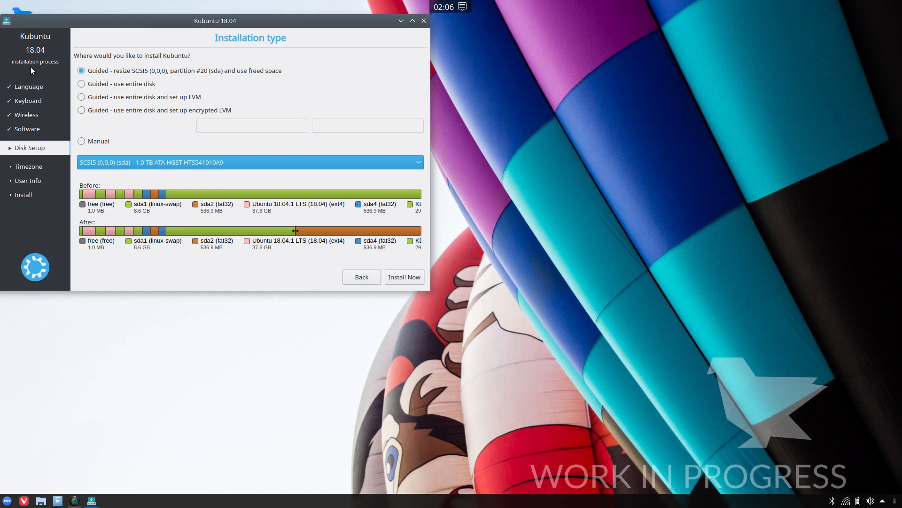
Choose manual partitioning and browse the disk's partition list
{"action": "left_click", "coordinate": [99, 142]}
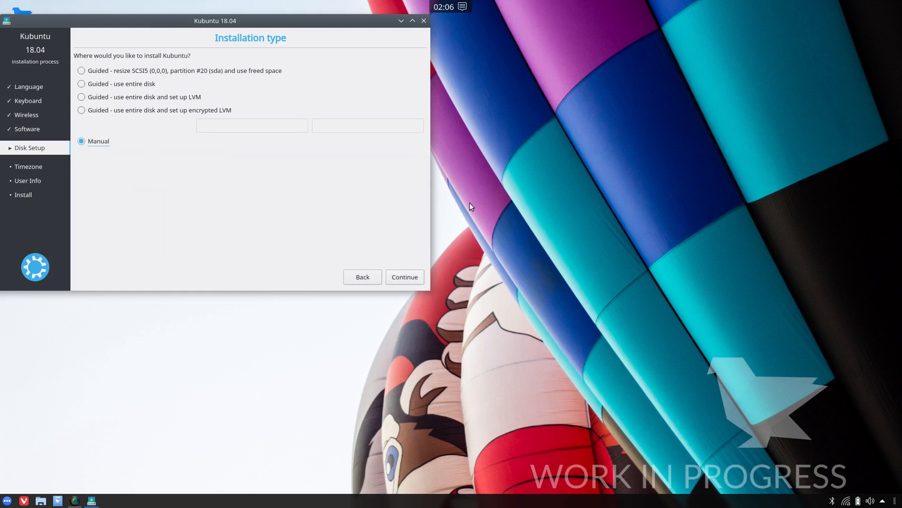
{"action": "left_click", "coordinate": [408, 278]}
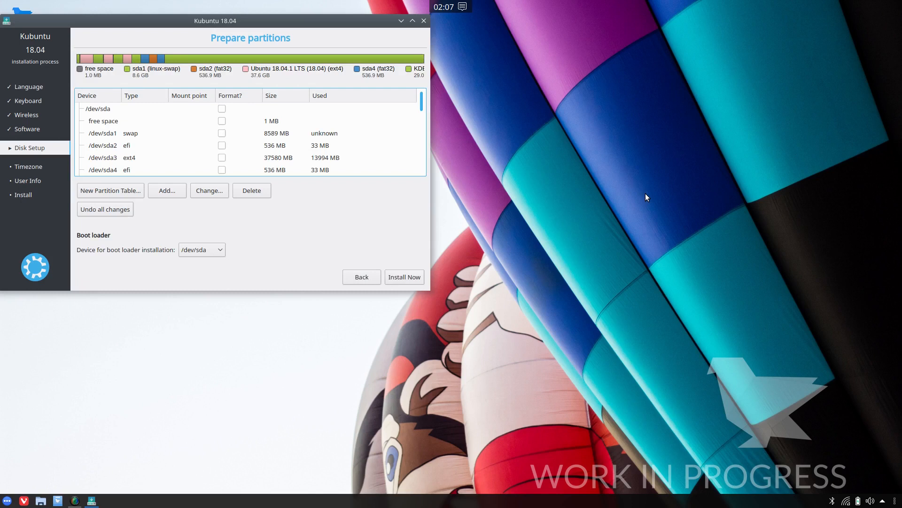
{"action": "scroll", "coordinate": [196, 144], "scroll_direction": "down", "scroll_amount": 3}
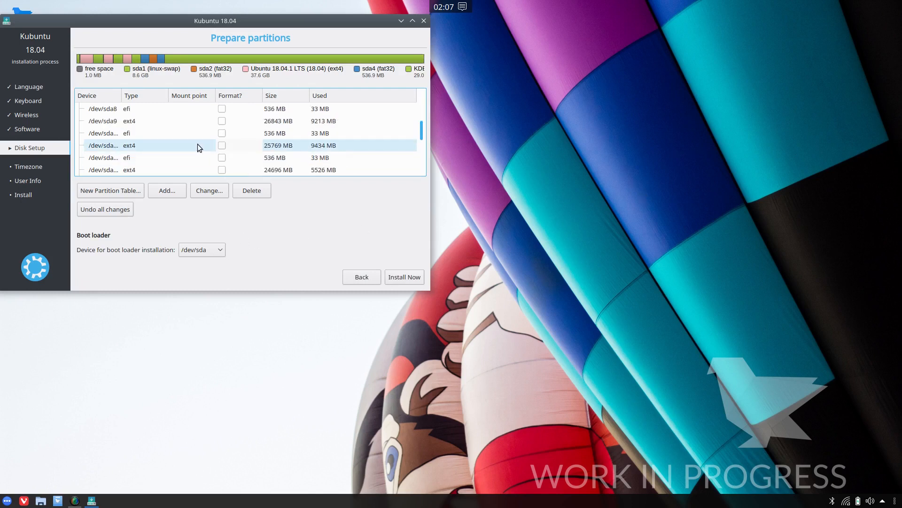
{"action": "scroll", "coordinate": [198, 144], "scroll_direction": "down", "scroll_amount": 1}
{"action": "scroll", "coordinate": [197, 143], "scroll_direction": "down", "scroll_amount": 3}
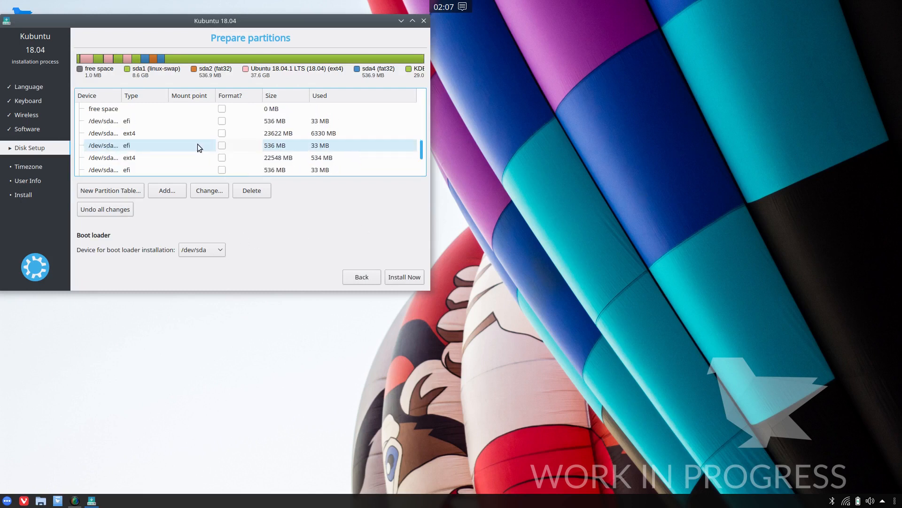
{"action": "scroll", "coordinate": [197, 144], "scroll_direction": "up", "scroll_amount": 1}
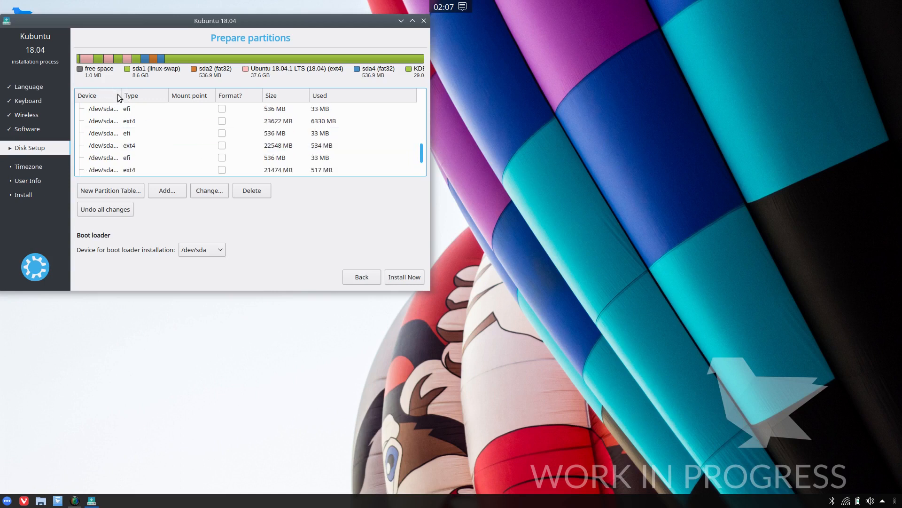
Widen the Device column to show full names and select /dev/sda11
{"action": "left_click_drag", "start_coordinate": [122, 96], "coordinate": [136, 96]}
{"action": "scroll", "coordinate": [130, 134], "scroll_direction": "up", "scroll_amount": 1}
{"action": "scroll", "coordinate": [130, 134], "scroll_direction": "up", "scroll_amount": 1}
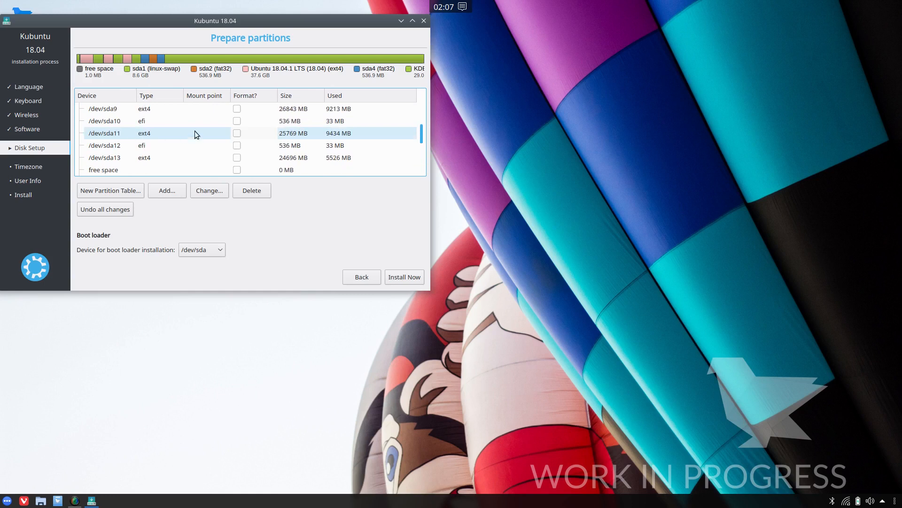
{"action": "left_click", "coordinate": [153, 133]}
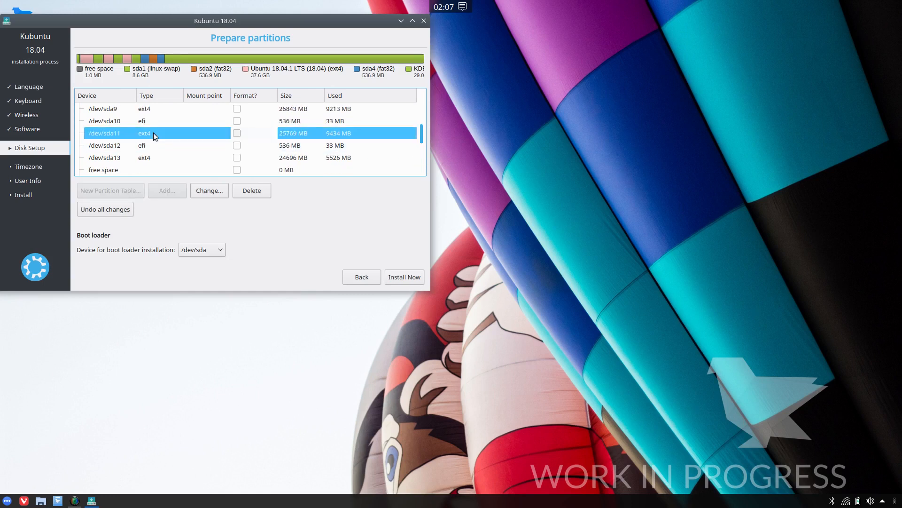
Set /dev/sda11 to a formatted Ext4 partition mounted at /
{"action": "left_click", "coordinate": [202, 195]}
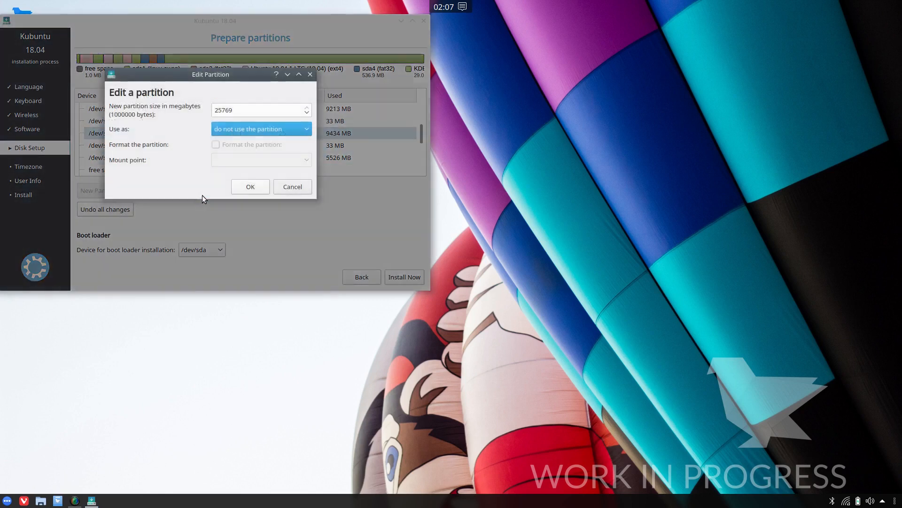
{"action": "left_click", "coordinate": [277, 129]}
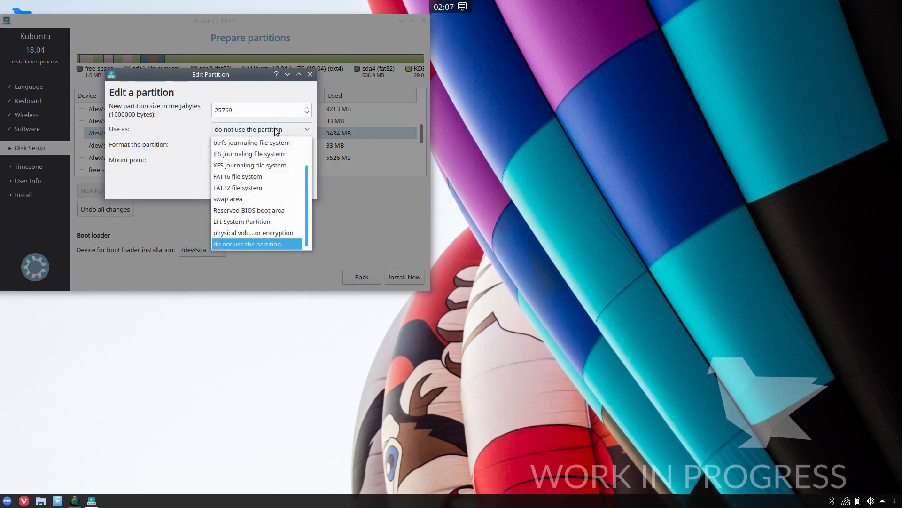
{"action": "scroll", "coordinate": [263, 151], "scroll_direction": "up", "scroll_amount": 3}
{"action": "left_click", "coordinate": [253, 142]}
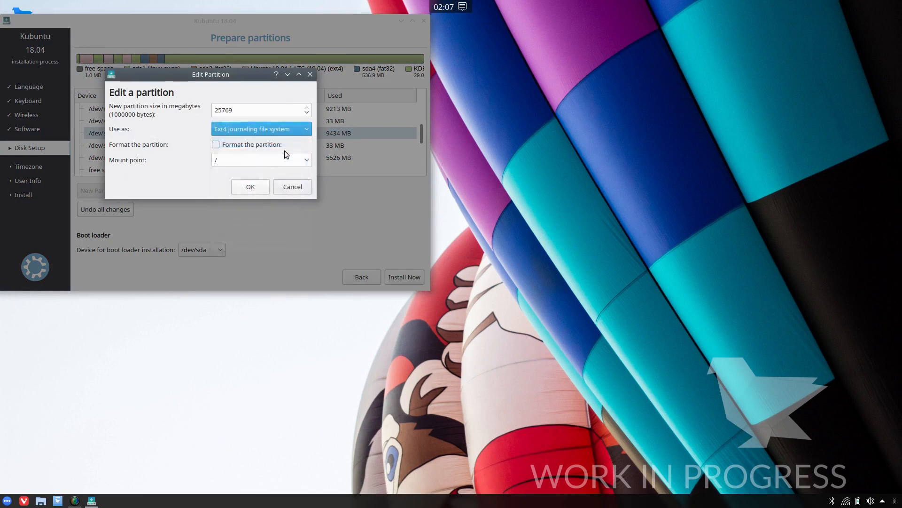
{"action": "left_click", "coordinate": [224, 145]}
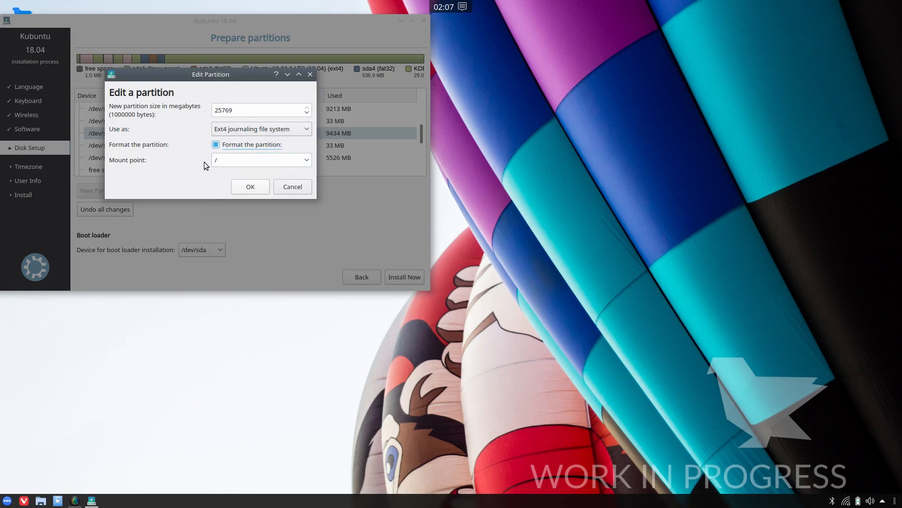
{"action": "left_click", "coordinate": [248, 187]}
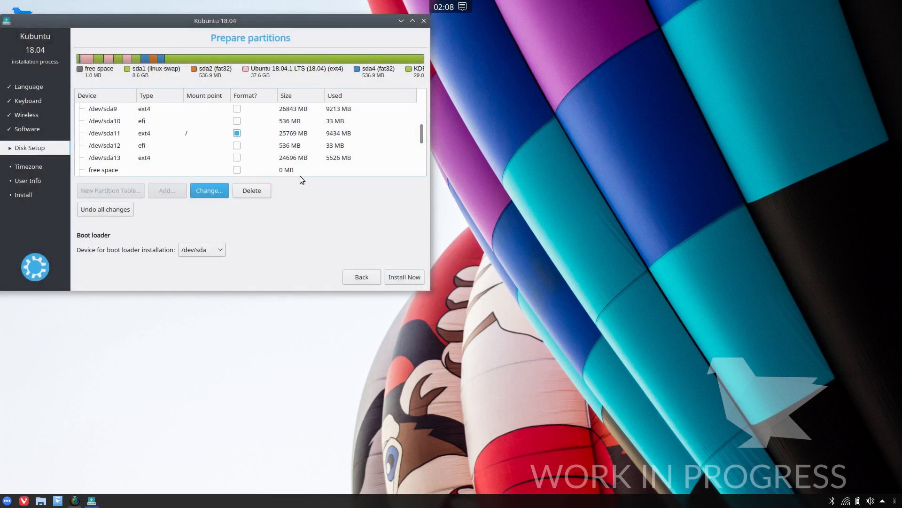
Set the boot loader installation device to /dev/sda10
{"action": "left_click", "coordinate": [122, 121]}
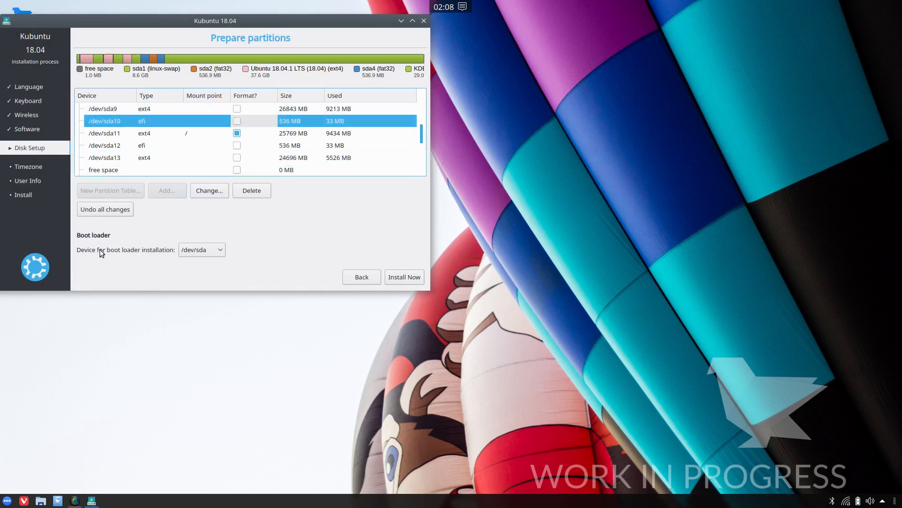
{"action": "left_click", "coordinate": [199, 254]}
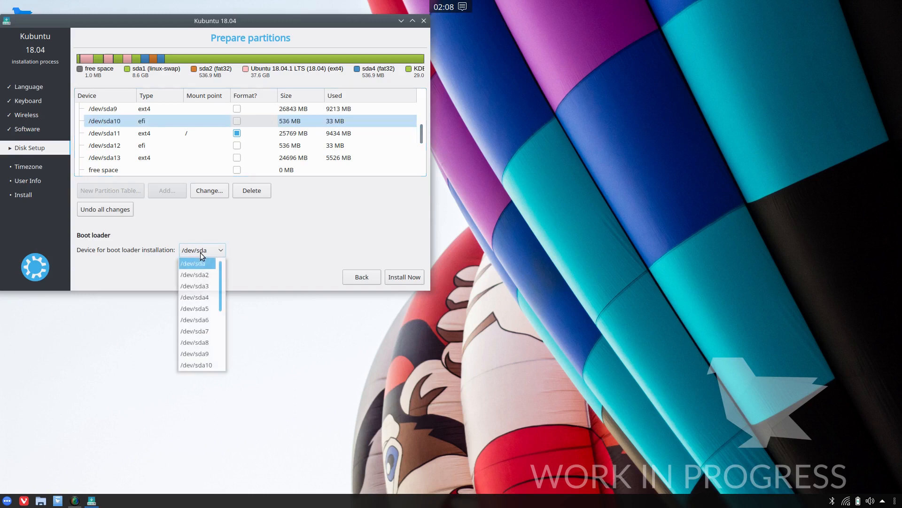
{"action": "left_click", "coordinate": [207, 365]}
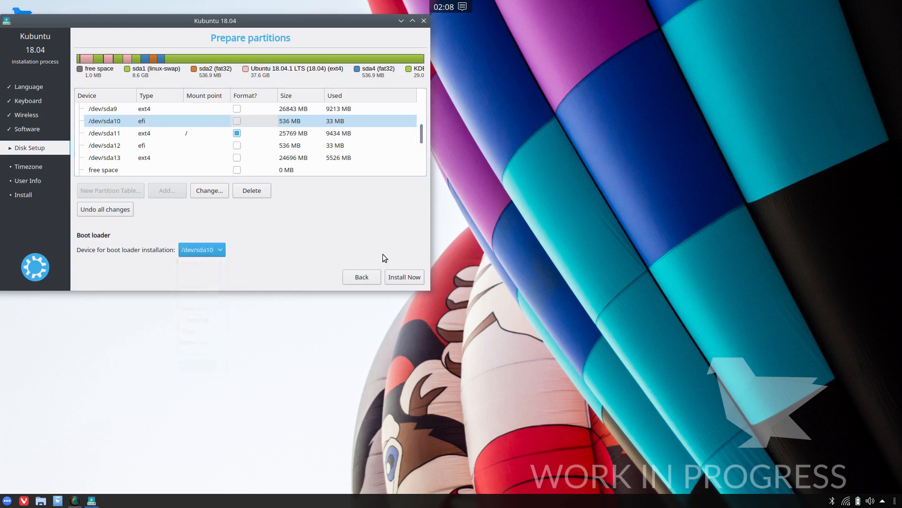
Verify /dev/sda10 is used as an EFI System Partition
{"action": "left_click", "coordinate": [145, 123]}
{"action": "left_click", "coordinate": [211, 194]}
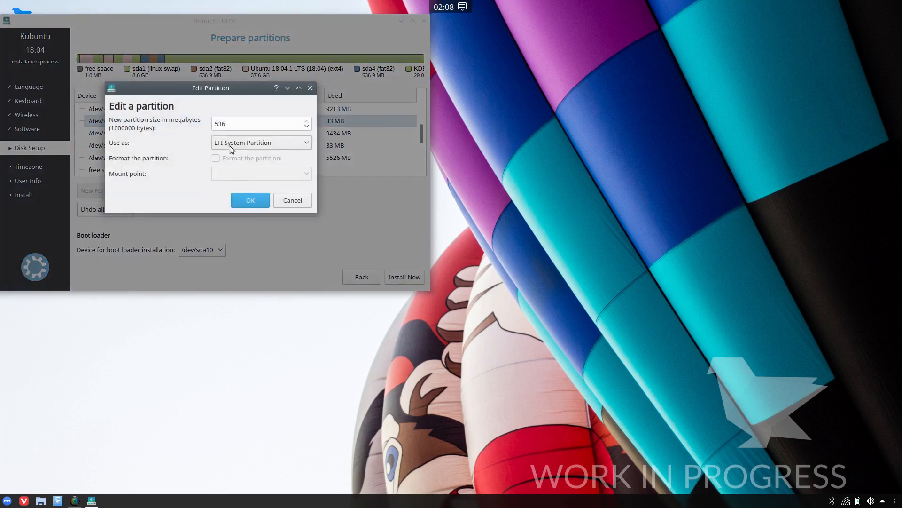
{"action": "left_click", "coordinate": [284, 143]}
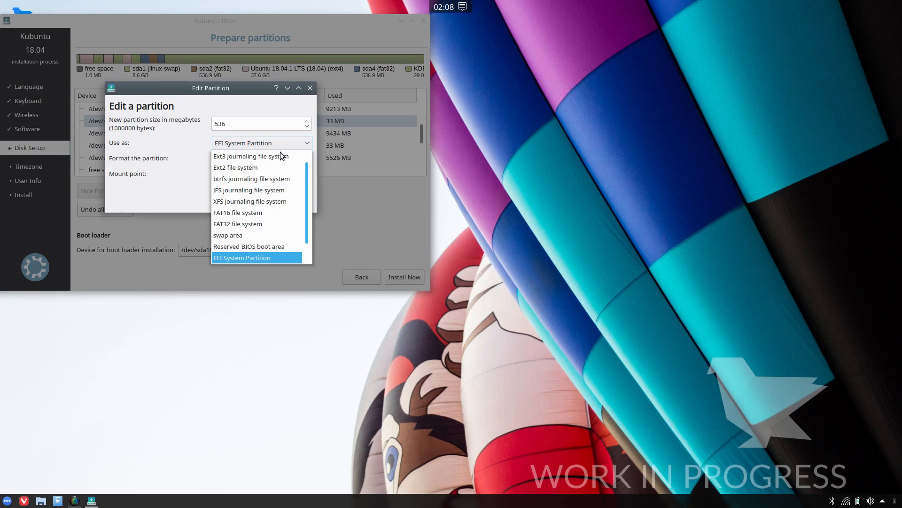
{"action": "scroll", "coordinate": [281, 158], "scroll_direction": "up", "scroll_amount": 1}
{"action": "scroll", "coordinate": [270, 244], "scroll_direction": "down", "scroll_amount": 2}
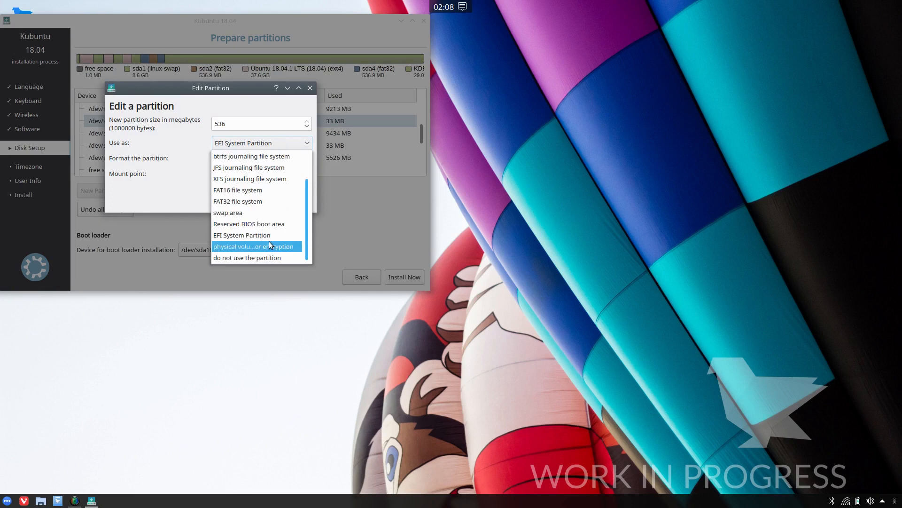
{"action": "left_click", "coordinate": [257, 236]}
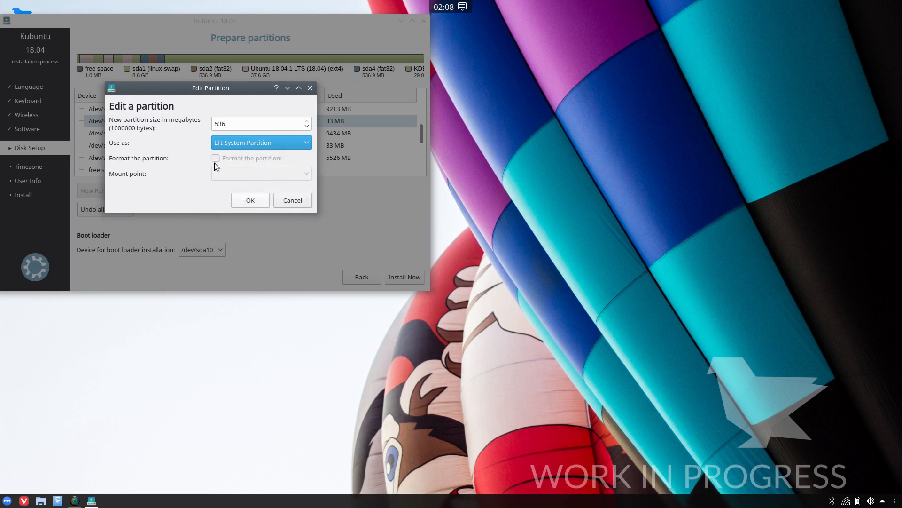
{"action": "left_click", "coordinate": [291, 200]}
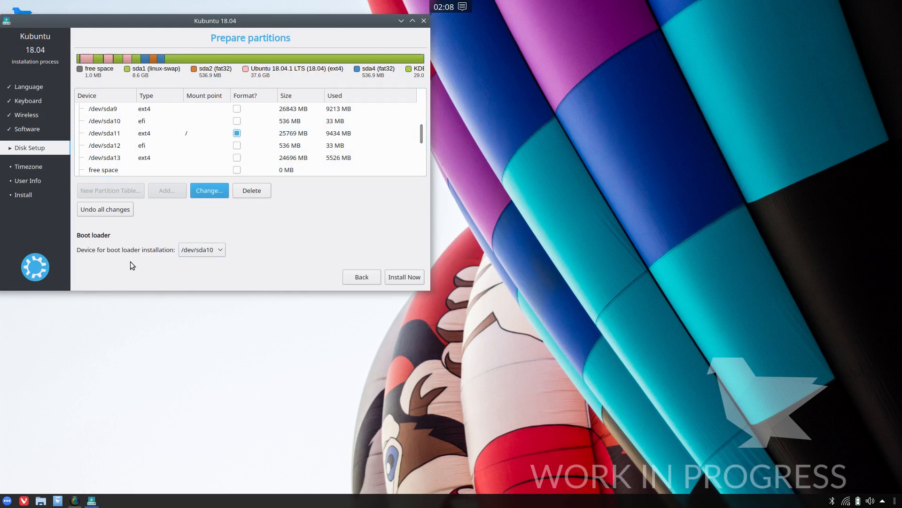
Review the partition list showing /dev/sda11 as root, then start Install Now
{"action": "scroll", "coordinate": [175, 162], "scroll_direction": "up", "scroll_amount": 4}
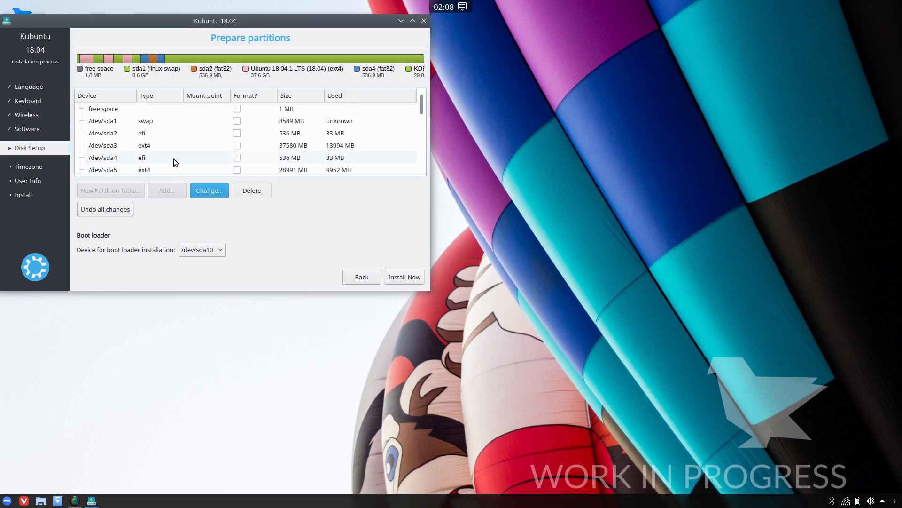
{"action": "scroll", "coordinate": [174, 161], "scroll_direction": "down", "scroll_amount": 1}
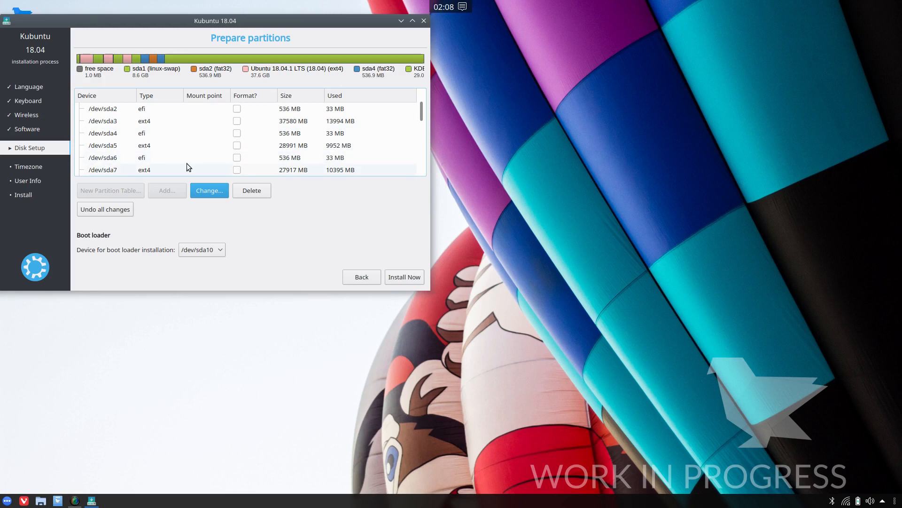
{"action": "scroll", "coordinate": [179, 155], "scroll_direction": "down", "scroll_amount": 3}
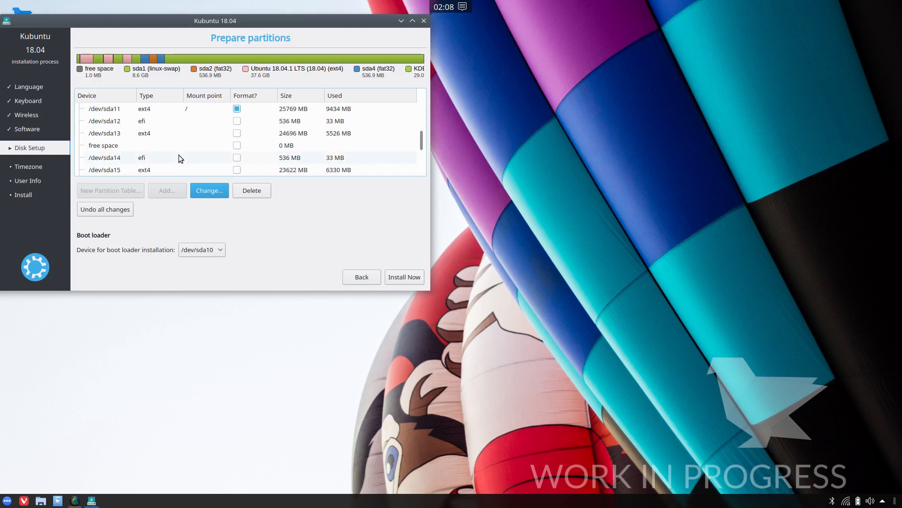
{"action": "scroll", "coordinate": [179, 151], "scroll_direction": "up", "scroll_amount": 1}
{"action": "scroll", "coordinate": [179, 149], "scroll_direction": "up", "scroll_amount": 3}
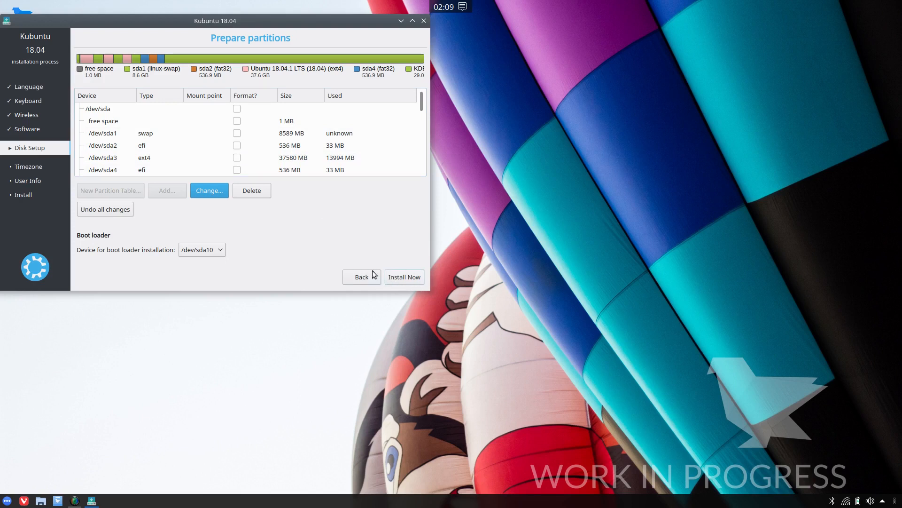
{"action": "scroll", "coordinate": [177, 147], "scroll_direction": "down", "scroll_amount": 3}
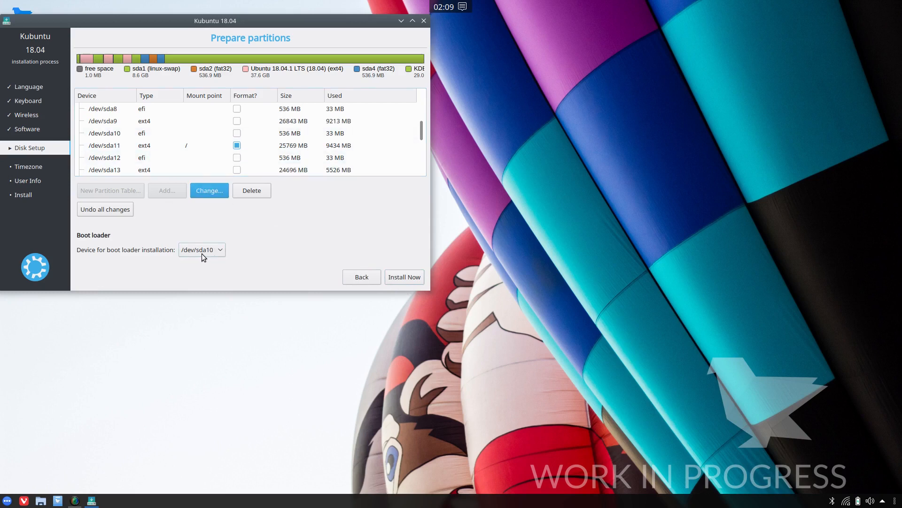
{"action": "left_click", "coordinate": [419, 280]}
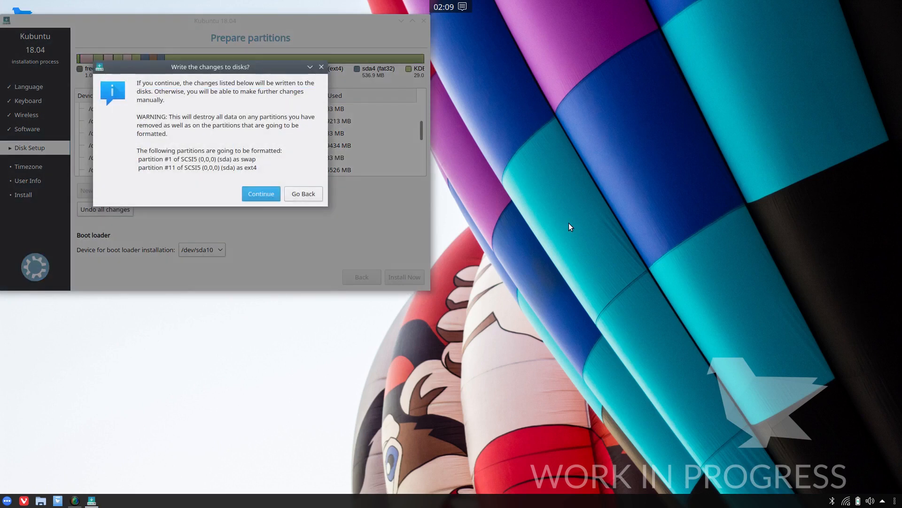
Confirm writing partition changes to disk and set the time zone to Perth Time
{"action": "left_click", "coordinate": [257, 194]}
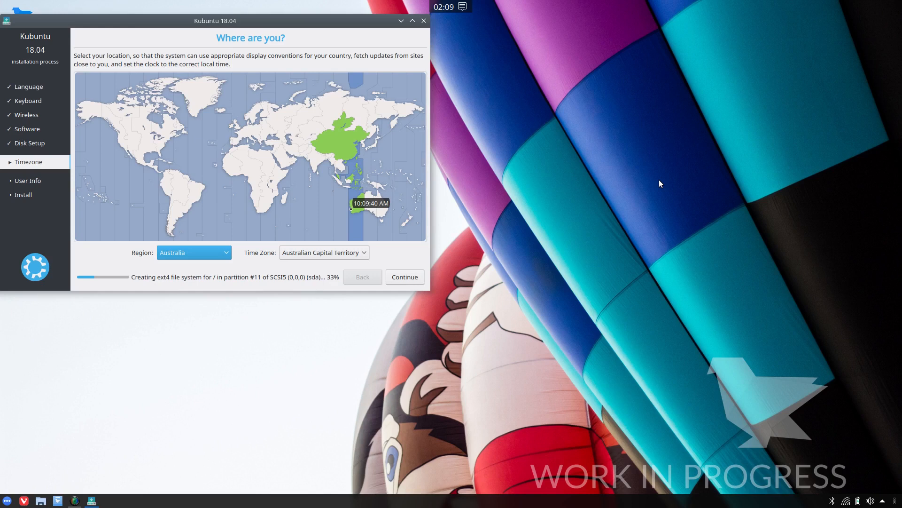
{"action": "left_click", "coordinate": [354, 255]}
{"action": "scroll", "coordinate": [327, 326], "scroll_direction": "down", "scroll_amount": 2}
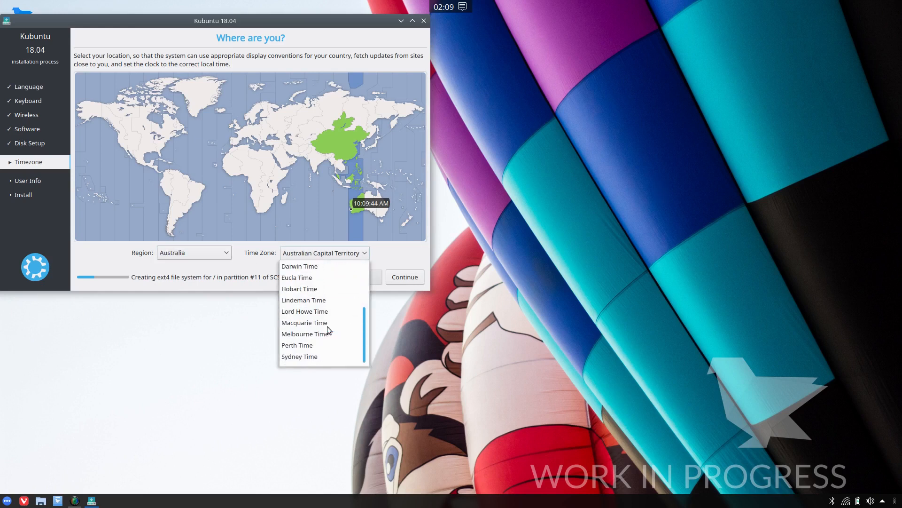
{"action": "left_click", "coordinate": [309, 345]}
{"action": "left_click", "coordinate": [408, 272]}
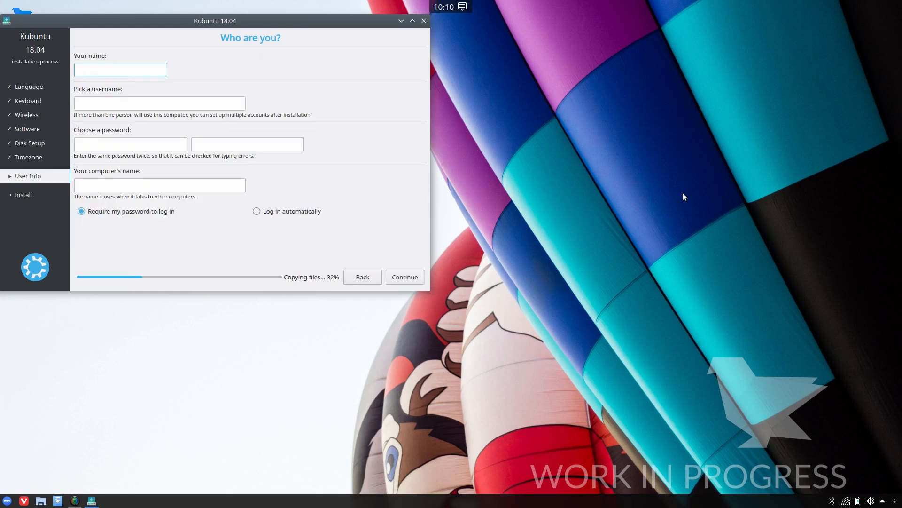
Enter the user's full name and password, and name the computer tosh-kubuntu-feren
{"action": "type", "text": "Colin Brash"}
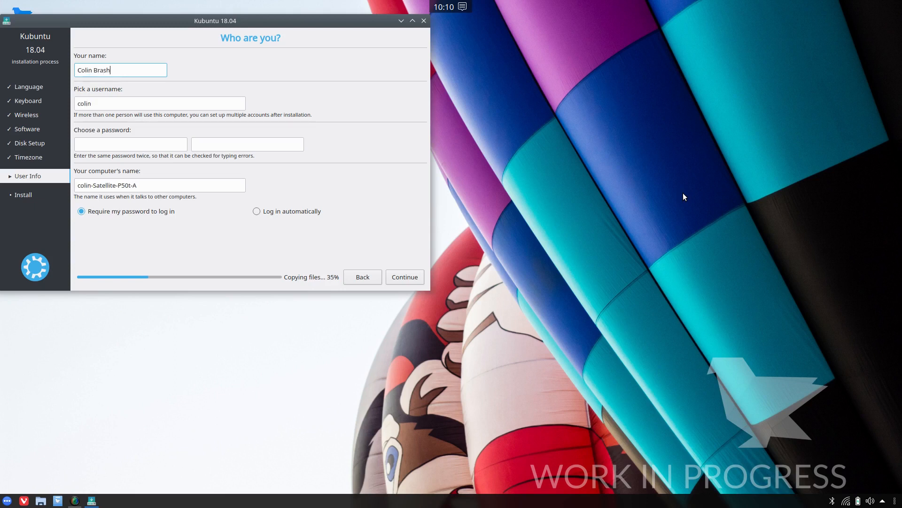
{"action": "key", "text": "Tab"}
{"action": "key", "text": "Tab"}
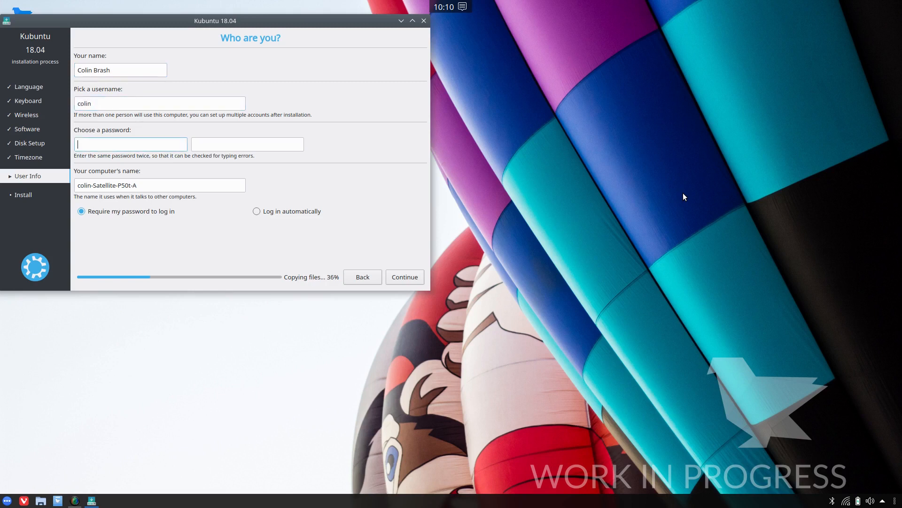
{"action": "type", "text": "••••••••"}
{"action": "key", "text": "Tab"}
{"action": "type", "text": "••••••••"}
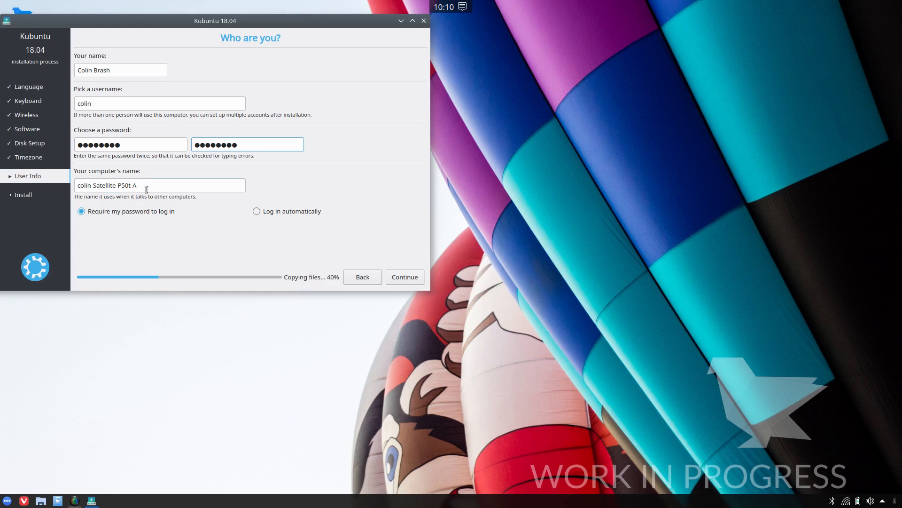
{"action": "key", "text": "Tab"}
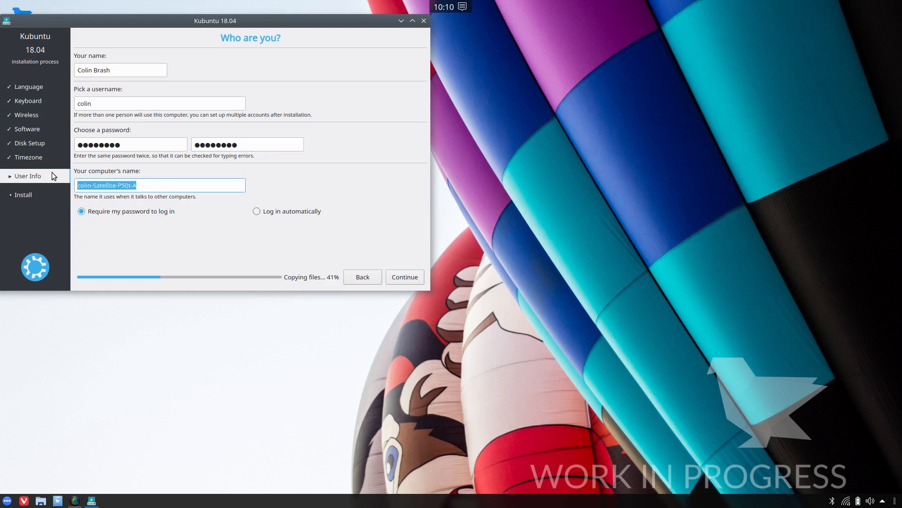
{"action": "type", "text": "tosh"}
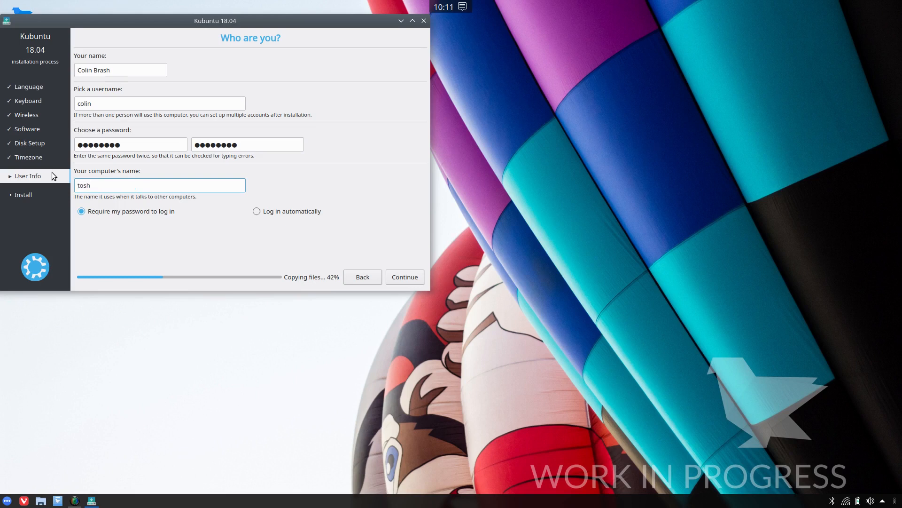
{"action": "type", "text": "-kubuntu-feren"}
{"action": "left_click", "coordinate": [406, 278]}
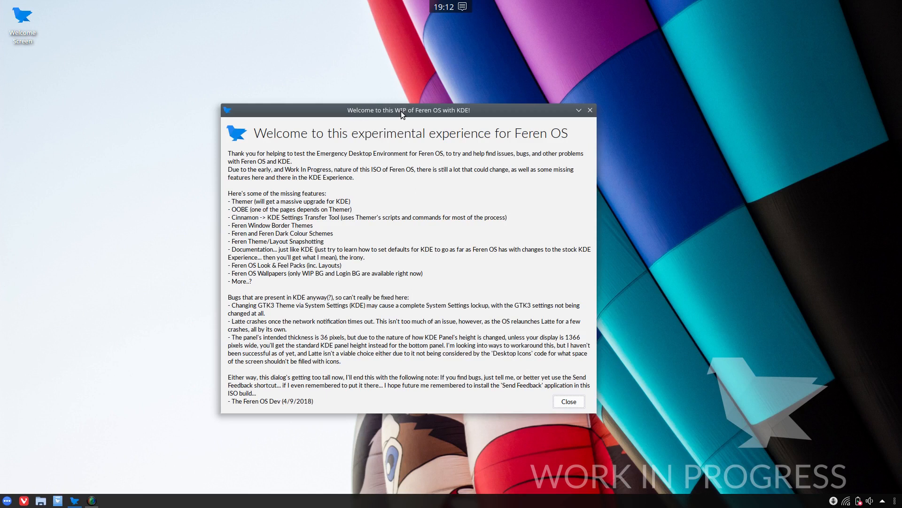
Open Update Manager from the updates tray icon's menu
{"action": "right_click", "coordinate": [834, 501]}
{"action": "left_click", "coordinate": [857, 476]}
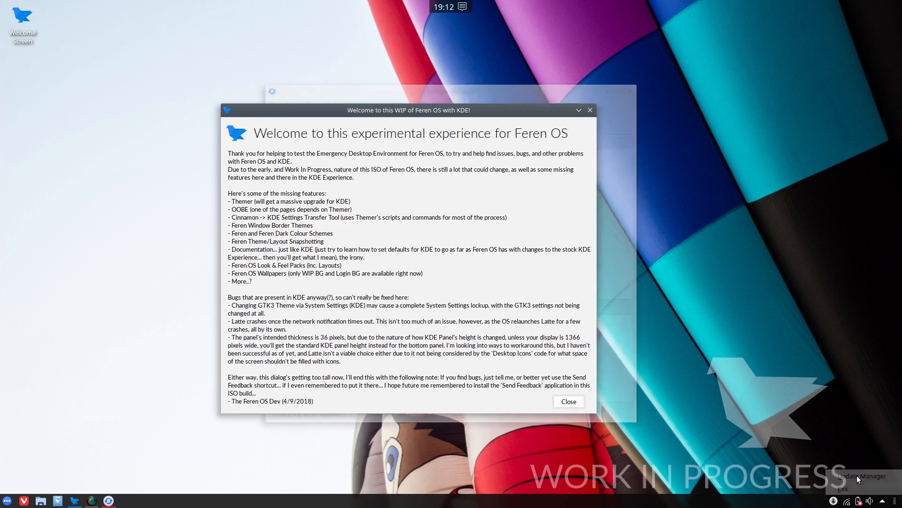
{"action": "left_click_drag", "start_coordinate": [442, 91], "coordinate": [709, 83]}
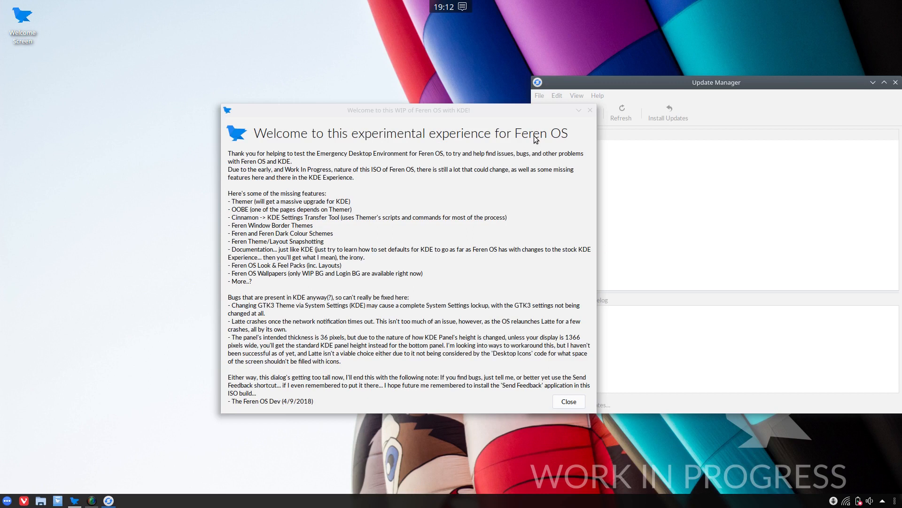
Close the Feren OS welcome window and dismiss the system snapshots warning
{"action": "left_click_drag", "start_coordinate": [392, 110], "coordinate": [349, 98]}
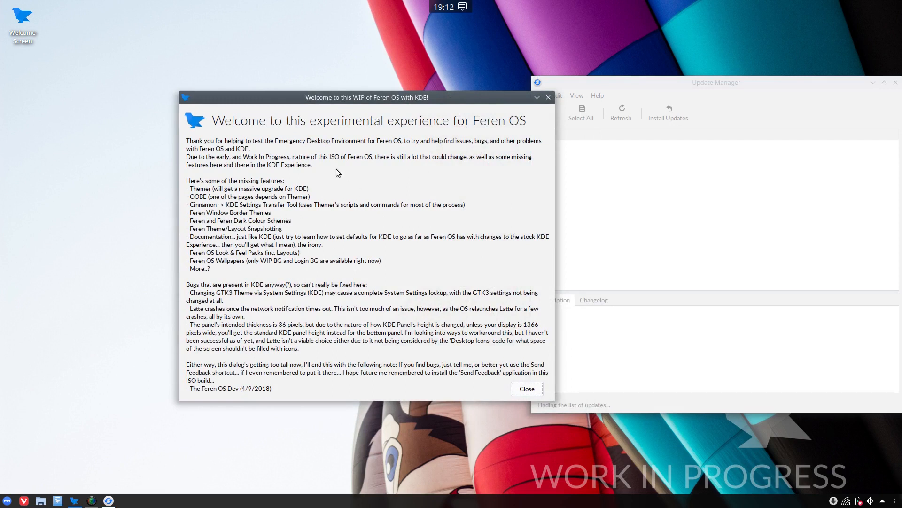
{"action": "left_click_drag", "start_coordinate": [315, 101], "coordinate": [338, 105]}
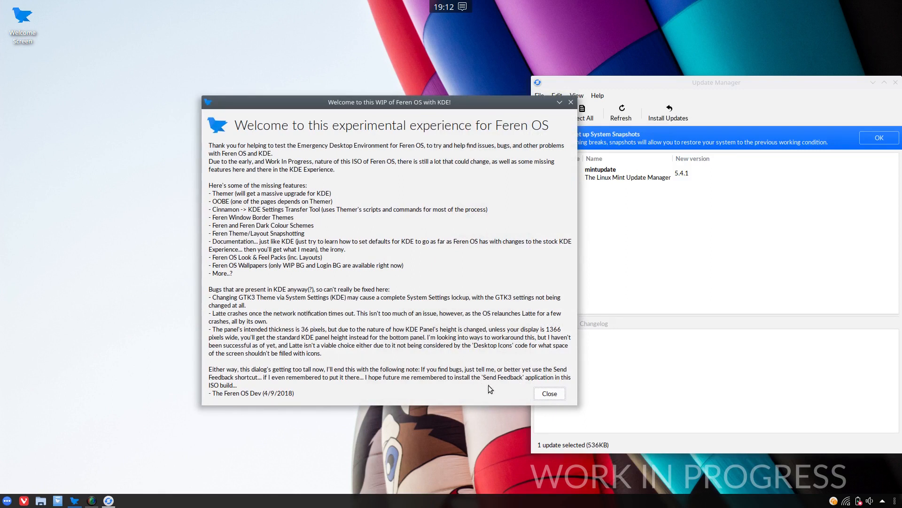
{"action": "left_click", "coordinate": [554, 393]}
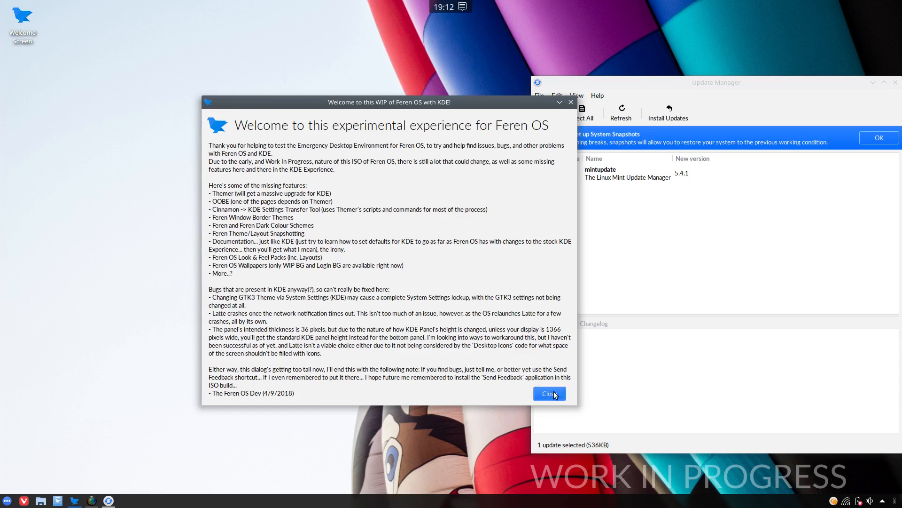
{"action": "left_click_drag", "start_coordinate": [764, 82], "coordinate": [450, 71]}
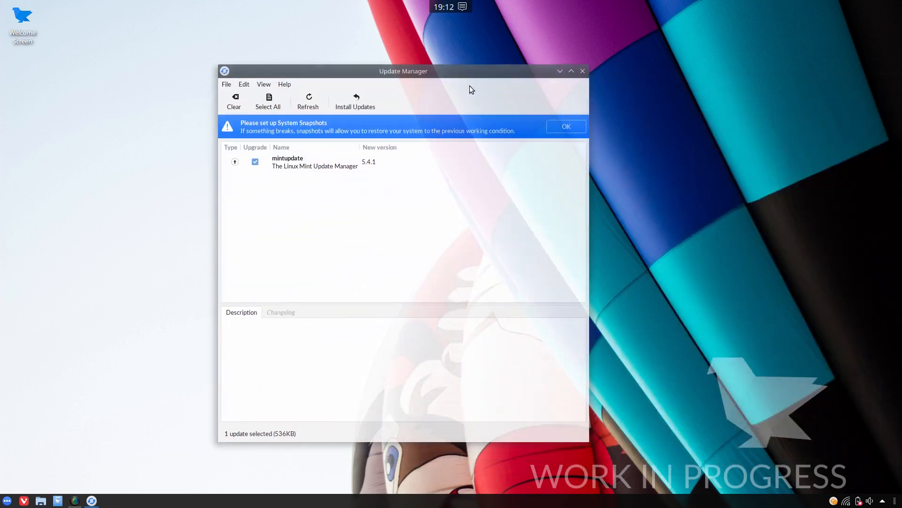
{"action": "left_click", "coordinate": [567, 126]}
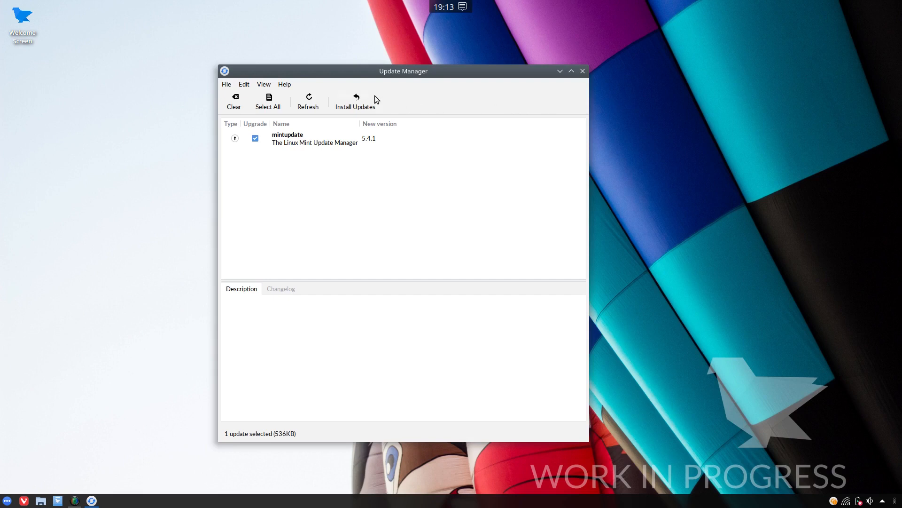
Install the mintupdate 5.4.1 update, authorising with the account password
{"action": "left_click", "coordinate": [356, 99]}
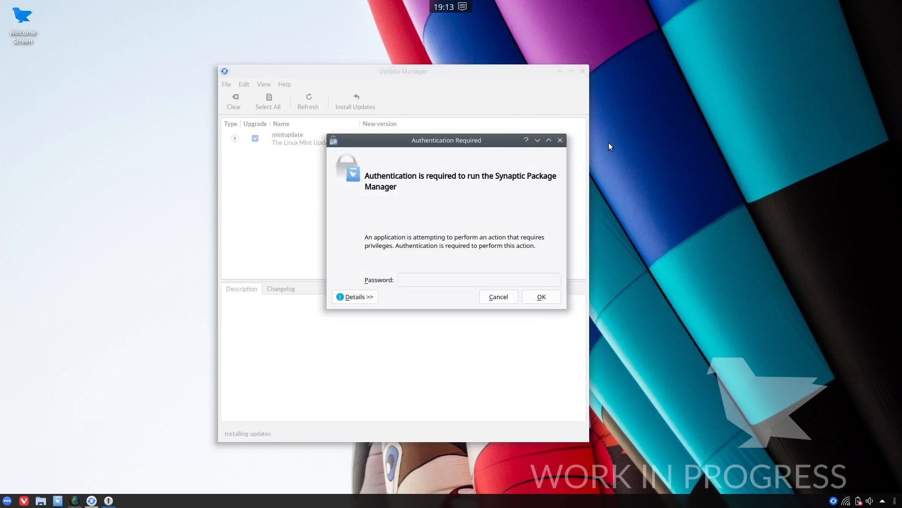
{"action": "type", "text": "********"}
{"action": "key", "text": "Return"}
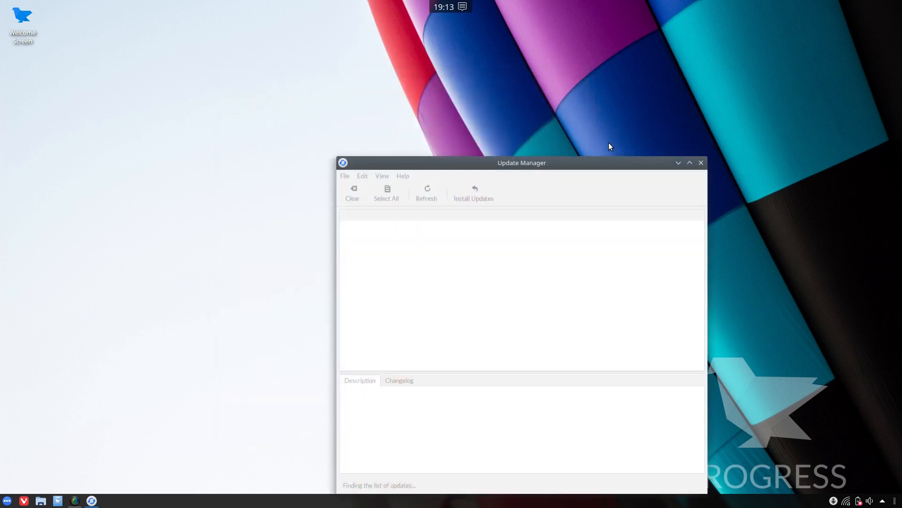
{"action": "left_click_drag", "start_coordinate": [513, 160], "coordinate": [377, 57]}
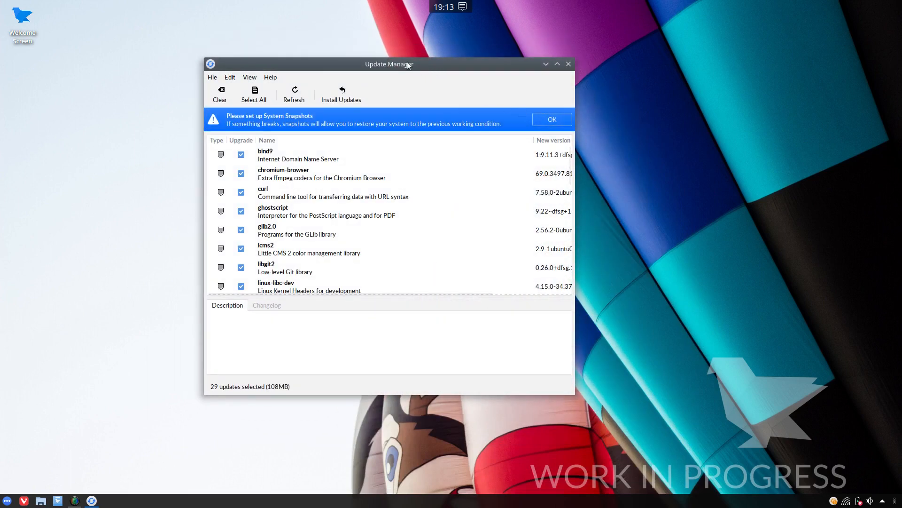
{"action": "left_click_drag", "start_coordinate": [407, 61], "coordinate": [430, 78]}
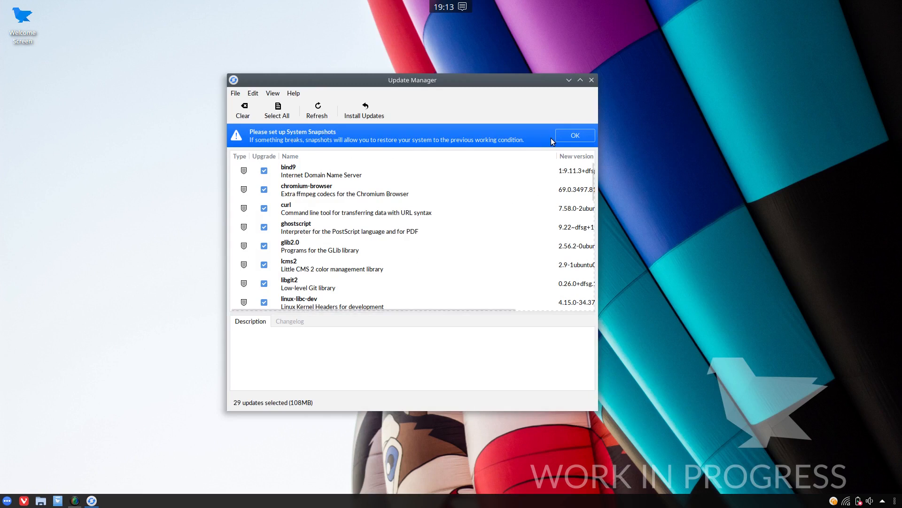
Turn off the unset system snapshots warning in Update Manager preferences and apply it
{"action": "left_click", "coordinate": [253, 94]}
{"action": "left_click", "coordinate": [256, 108]}
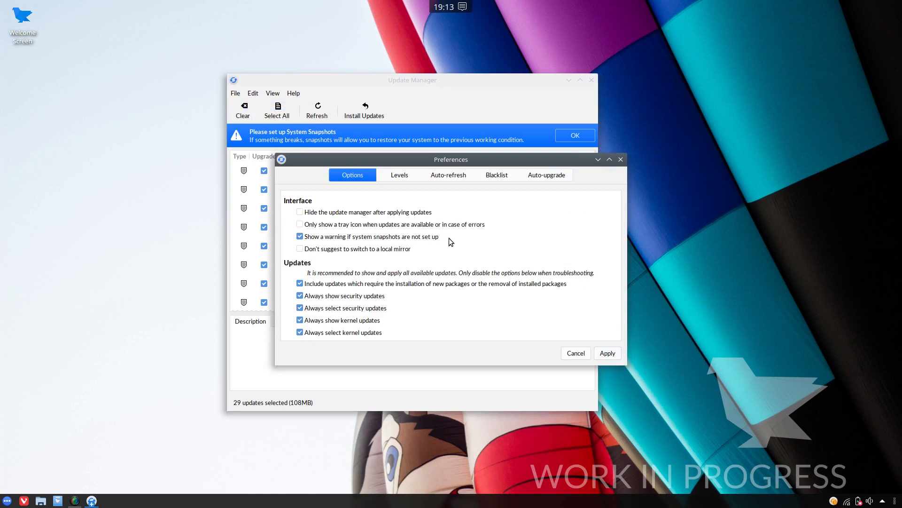
{"action": "left_click", "coordinate": [300, 237]}
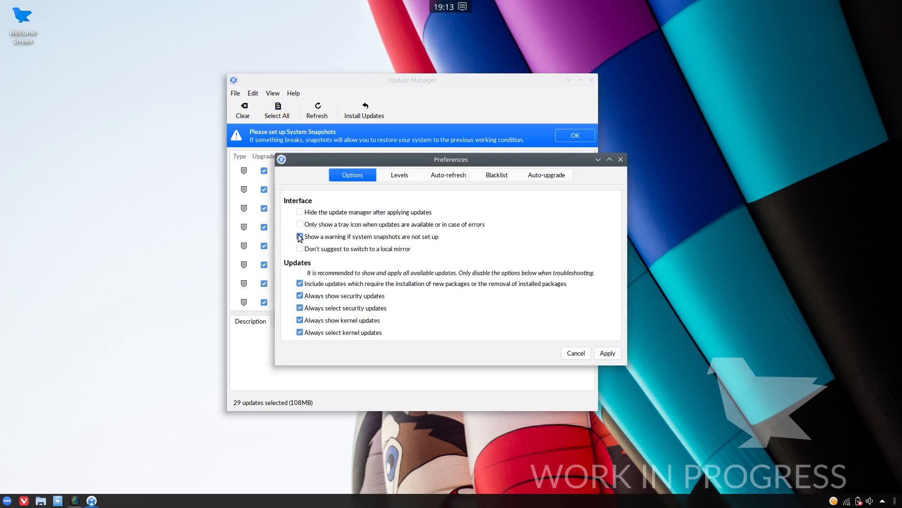
{"action": "left_click", "coordinate": [608, 352]}
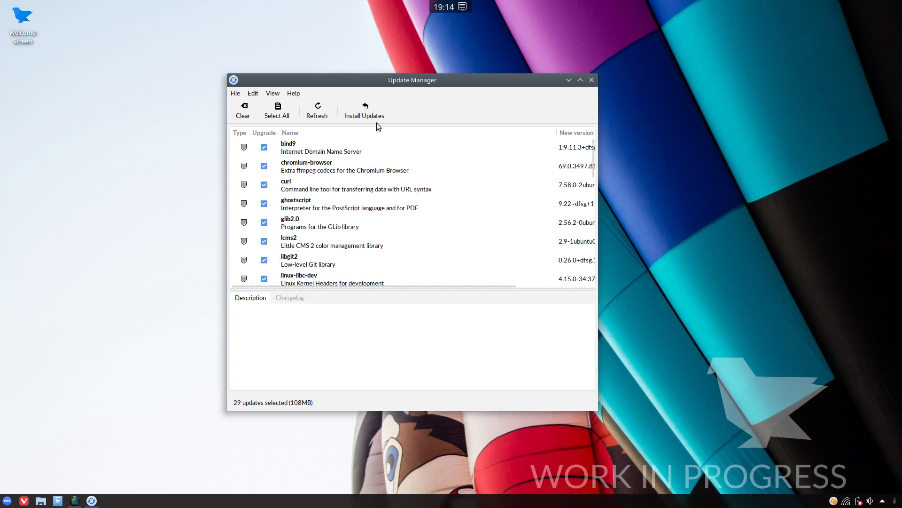
Install all 29 selected updates, confirming and authorising with the account password
{"action": "scroll", "coordinate": [336, 167], "scroll_direction": "down", "scroll_amount": 3}
{"action": "scroll", "coordinate": [336, 166], "scroll_direction": "down", "scroll_amount": 15}
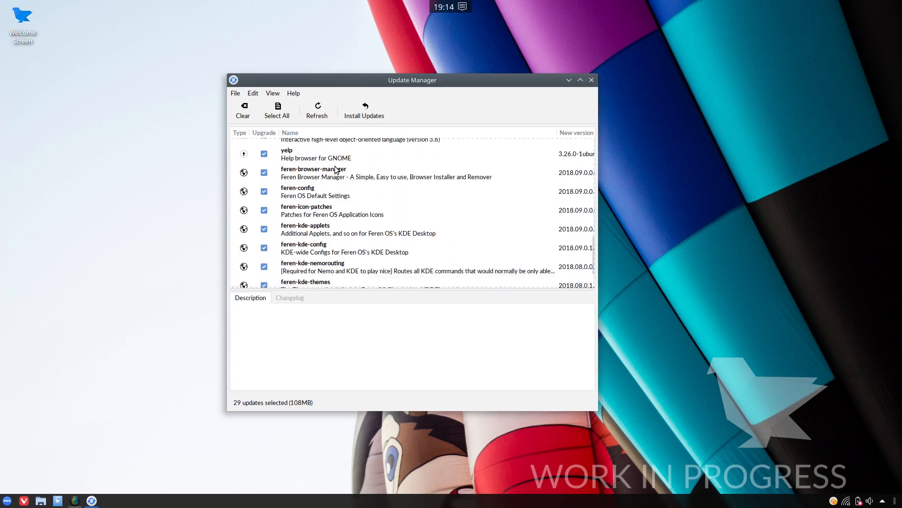
{"action": "scroll", "coordinate": [336, 169], "scroll_direction": "down", "scroll_amount": 3}
{"action": "scroll", "coordinate": [336, 170], "scroll_direction": "up", "scroll_amount": 20}
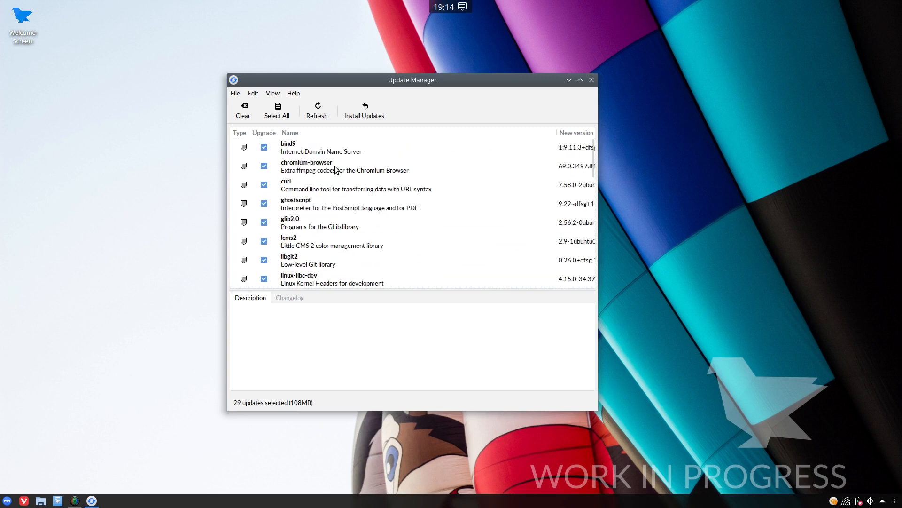
{"action": "left_click", "coordinate": [365, 110]}
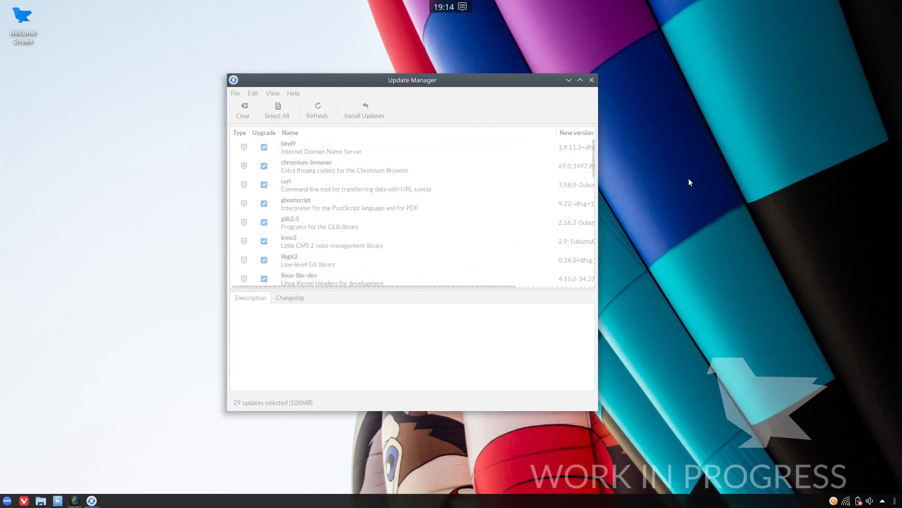
{"action": "left_click", "coordinate": [489, 340]}
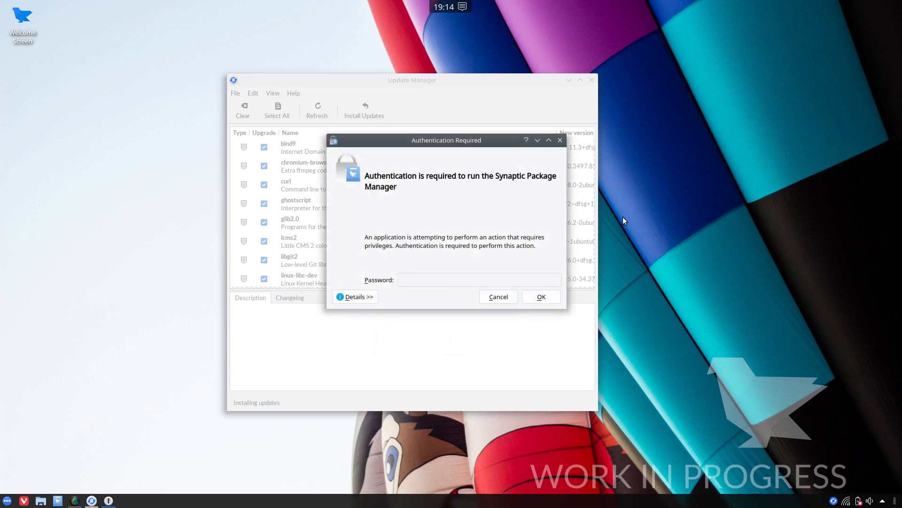
{"action": "type", "text": "********"}
{"action": "key", "text": "Return"}
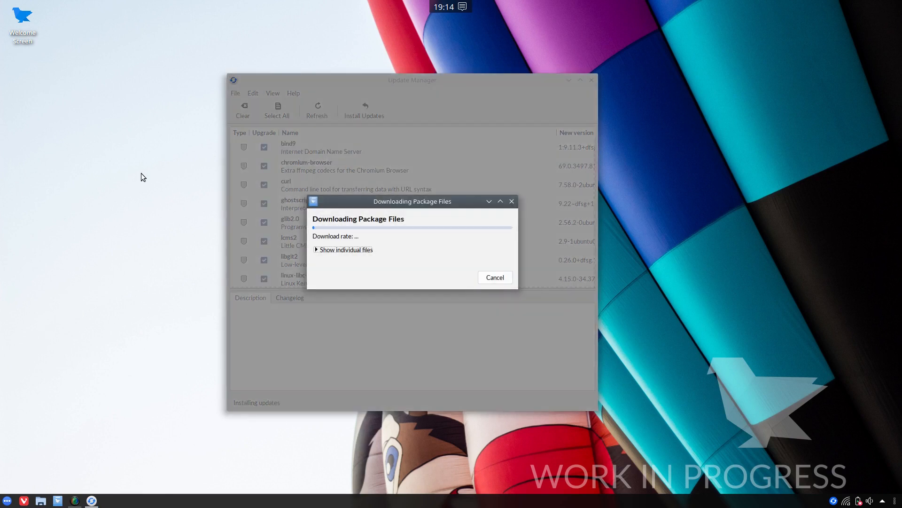
{"action": "left_click", "coordinate": [41, 502]}
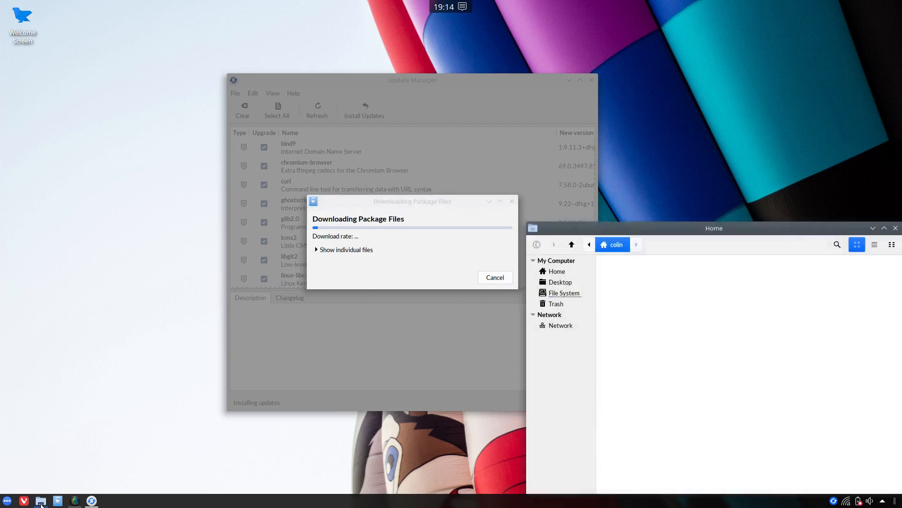
{"action": "left_click_drag", "start_coordinate": [680, 233], "coordinate": [370, 115]}
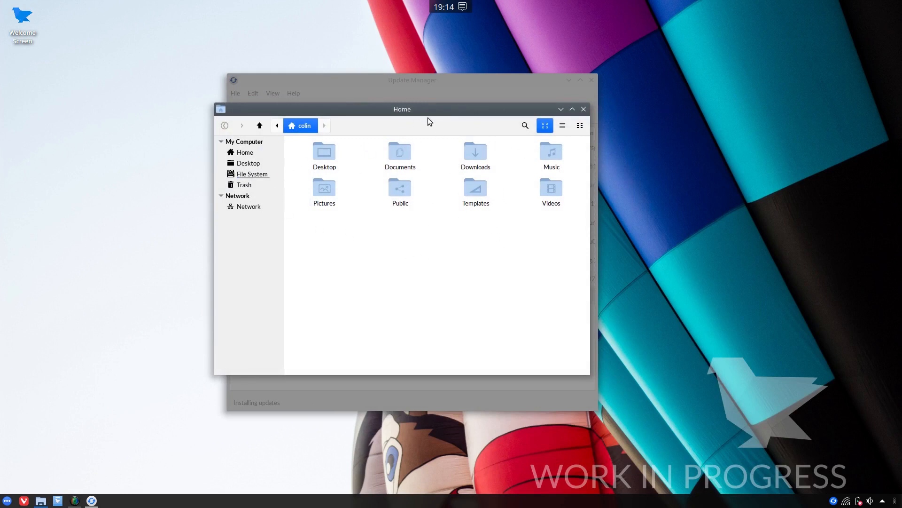
{"action": "left_click_drag", "start_coordinate": [416, 108], "coordinate": [430, 114]}
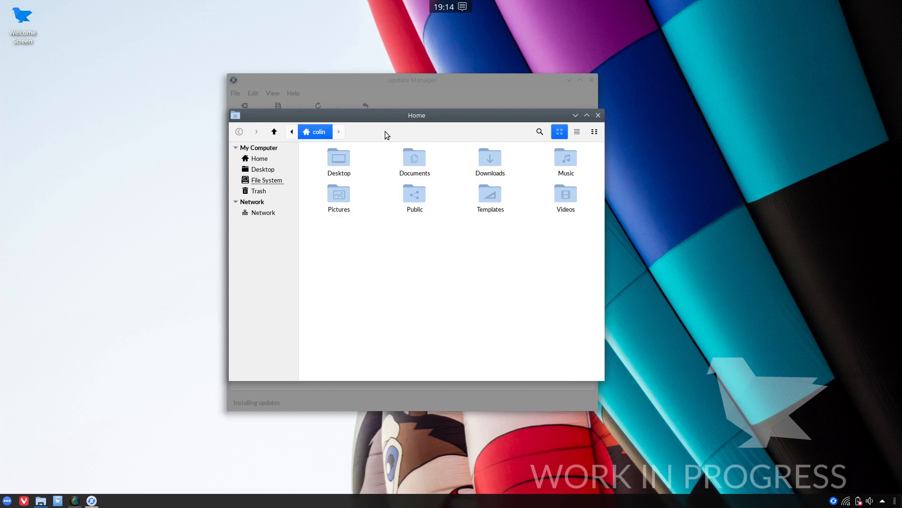
{"action": "key", "text": "alt"}
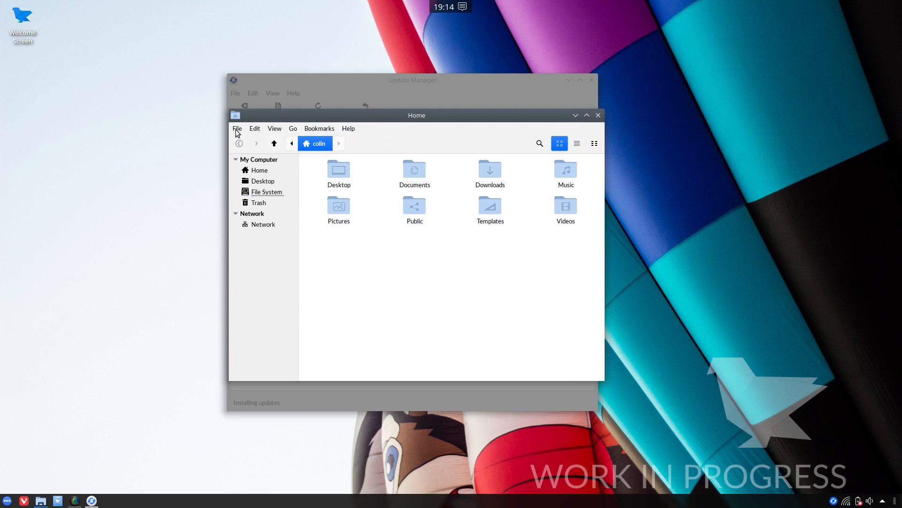
{"action": "key", "text": "alt"}
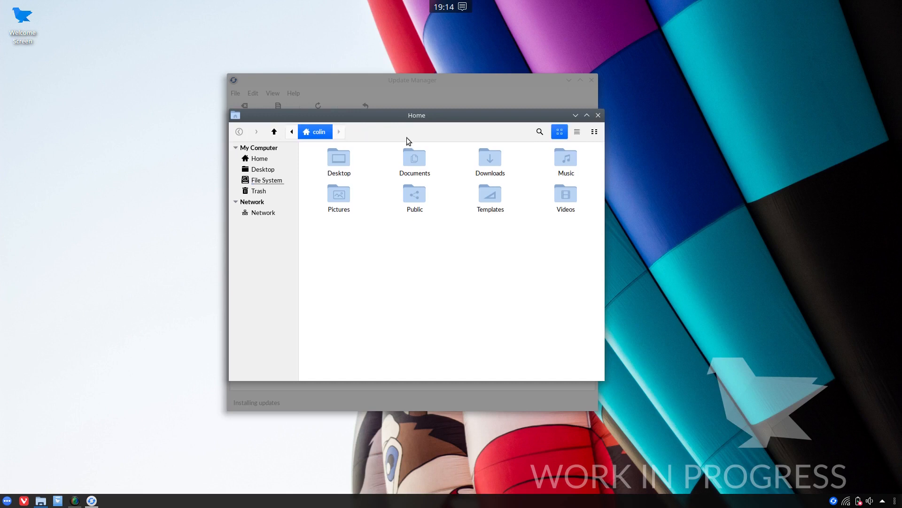
{"action": "key", "text": "alt"}
{"action": "key", "text": "alt"}
{"action": "key", "text": "alt"}
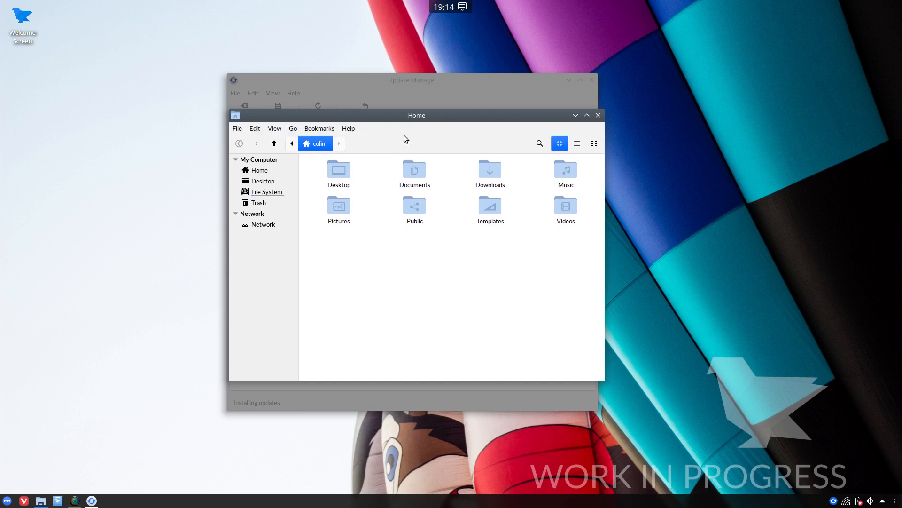
{"action": "left_click", "coordinate": [343, 128]}
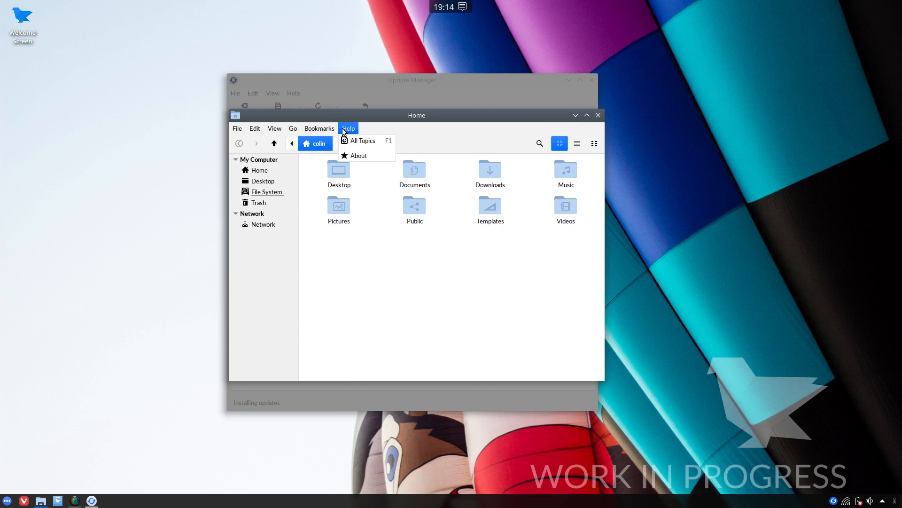
{"action": "left_click", "coordinate": [353, 155]}
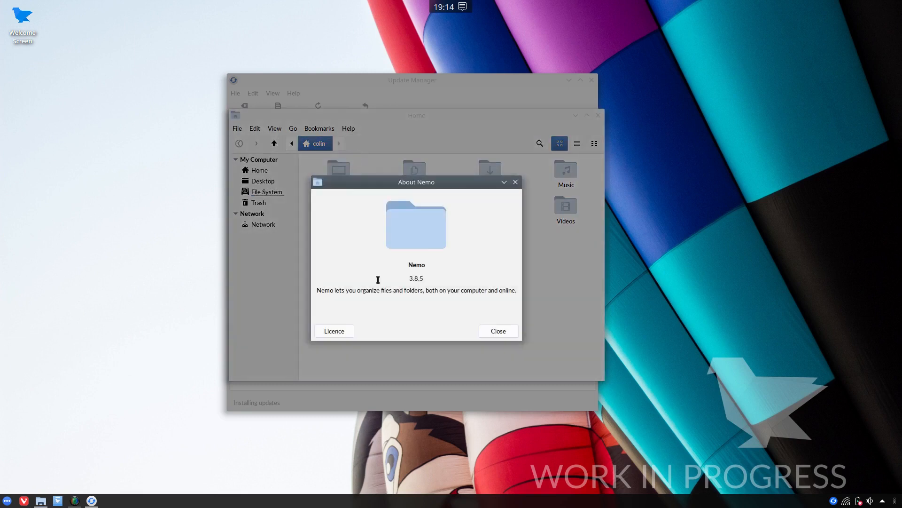
{"action": "left_click", "coordinate": [499, 331]}
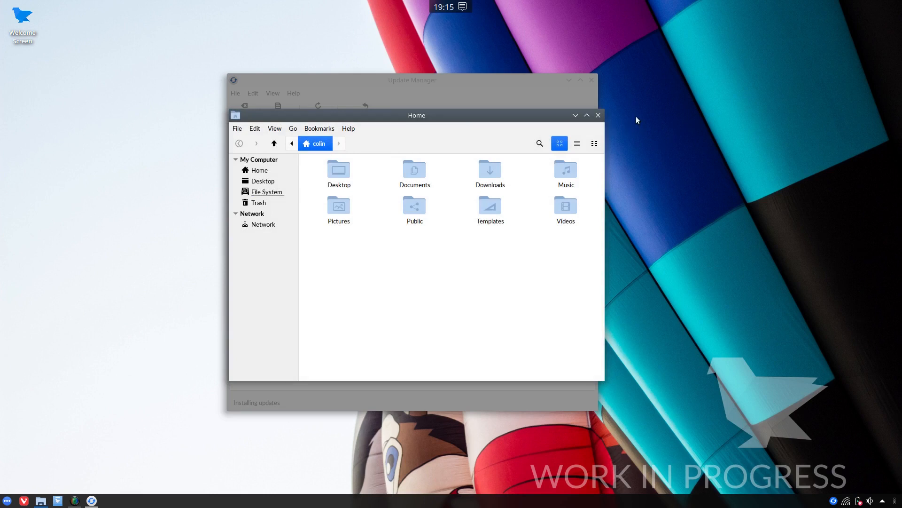
{"action": "left_click_drag", "start_coordinate": [411, 115], "coordinate": [407, 116]}
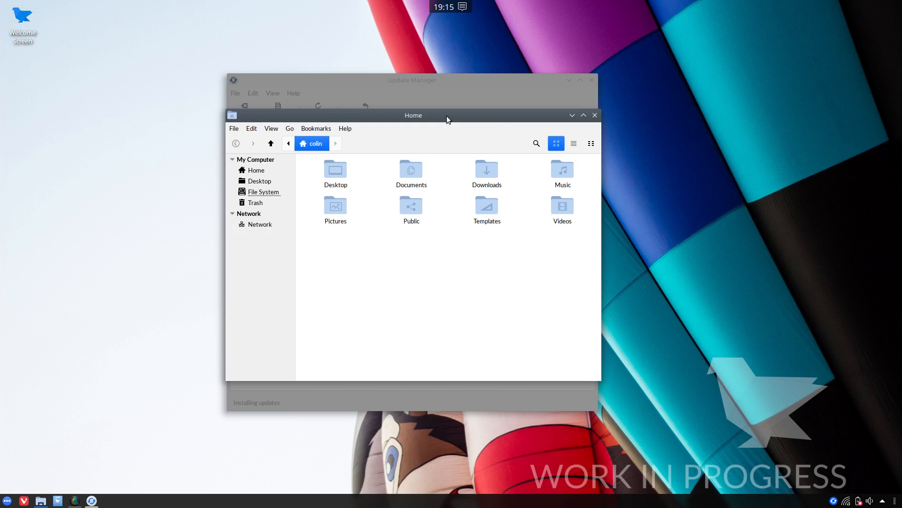
{"action": "left_click_drag", "start_coordinate": [452, 116], "coordinate": [452, 114]}
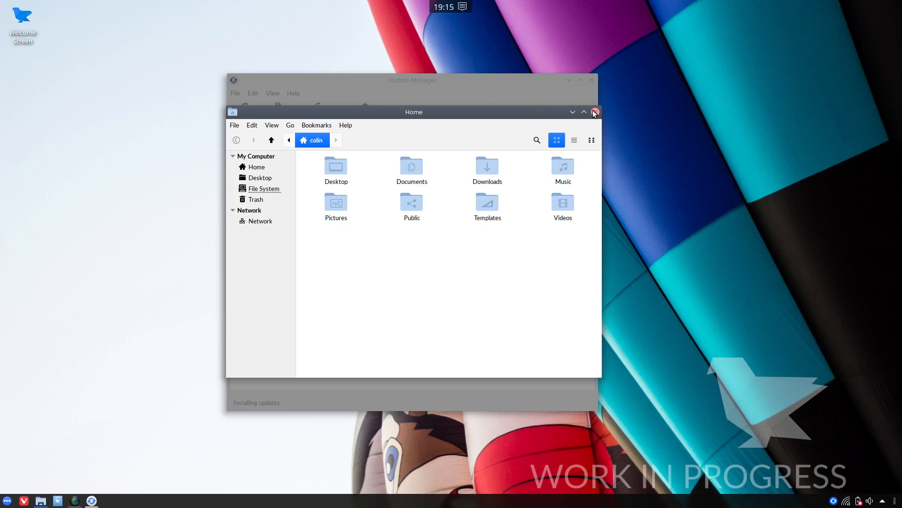
{"action": "key", "text": "ctrl+m"}
{"action": "key", "text": "F3"}
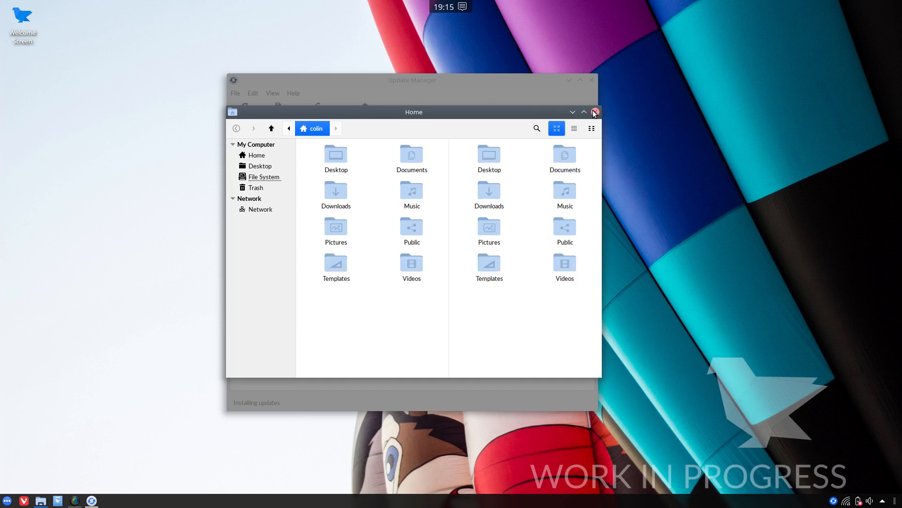
{"action": "double_click", "coordinate": [422, 111]}
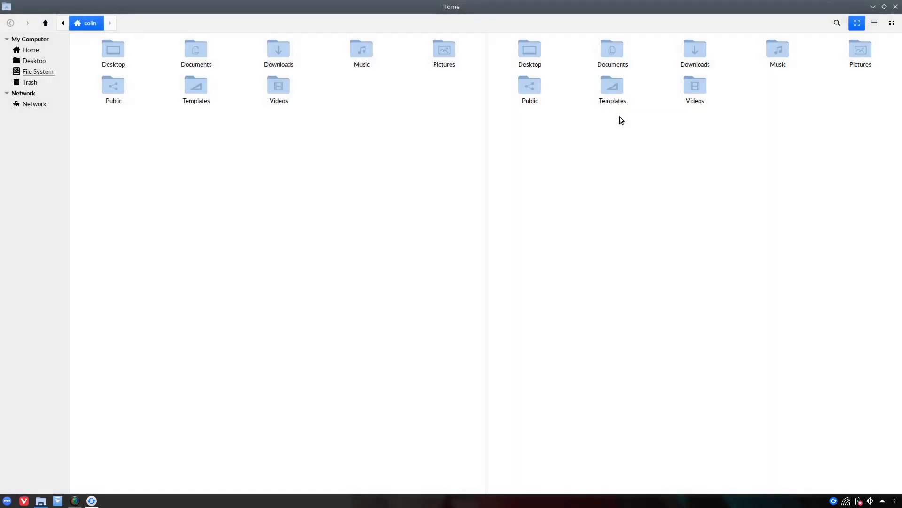
{"action": "key", "text": "F3"}
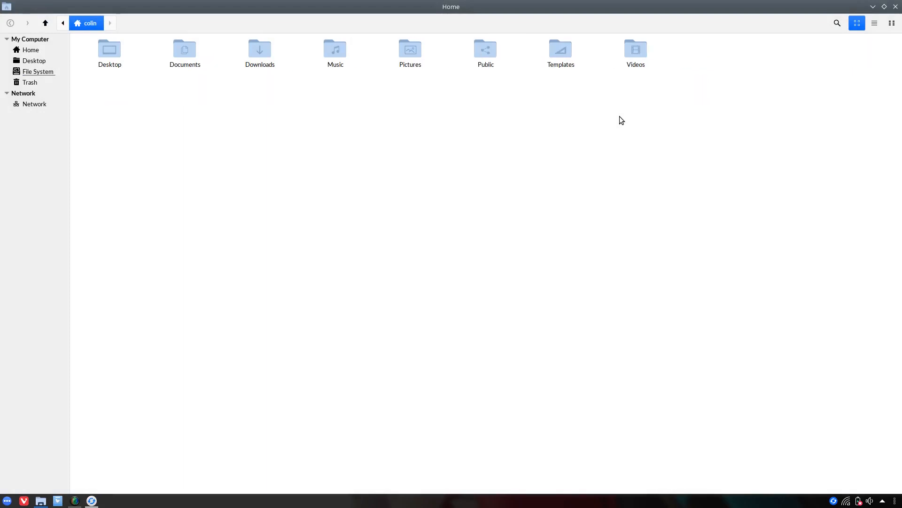
{"action": "left_click_drag", "start_coordinate": [520, 4], "coordinate": [489, 86]}
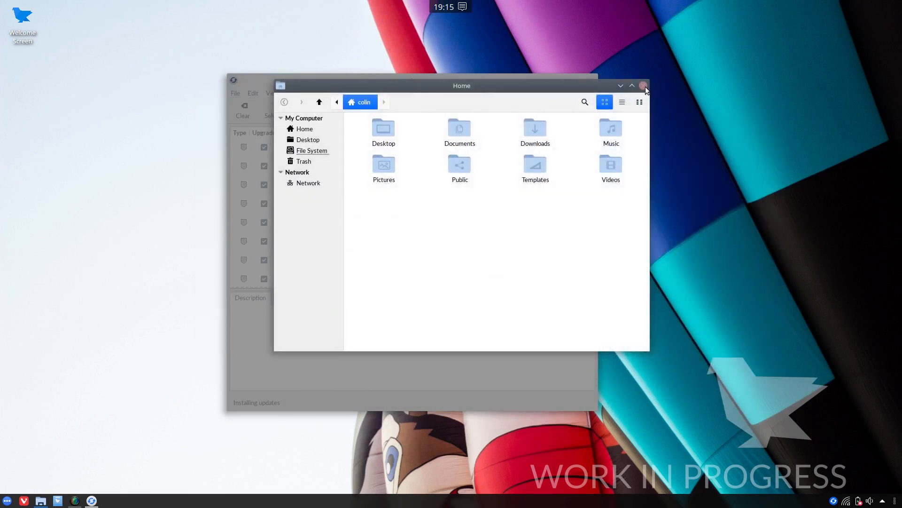
Close the Home window and launch System Settings via a 'settin' search, opening the Icons page
{"action": "left_click", "coordinate": [644, 86]}
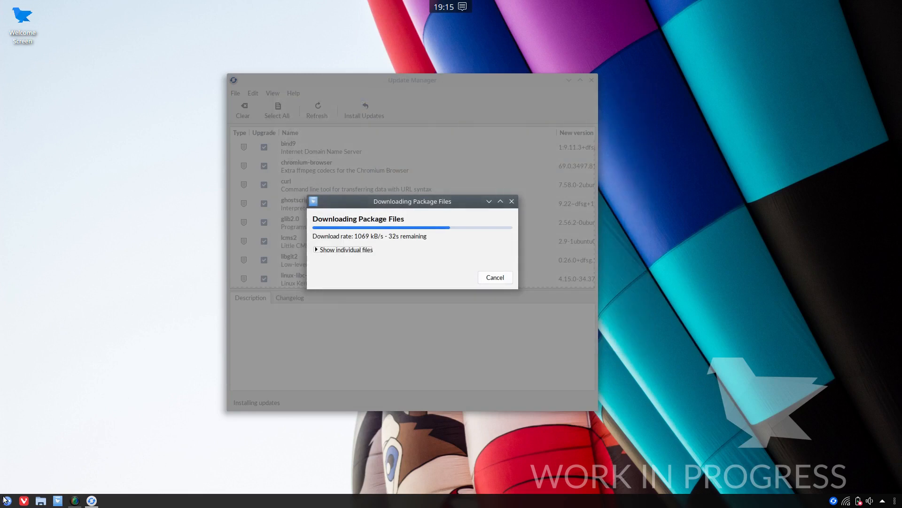
{"action": "left_click", "coordinate": [6, 500]}
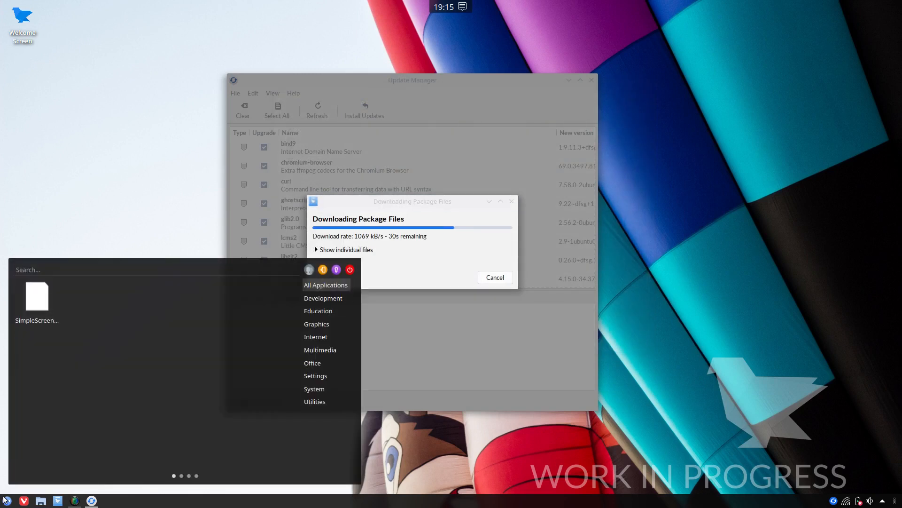
{"action": "type", "text": "setting"}
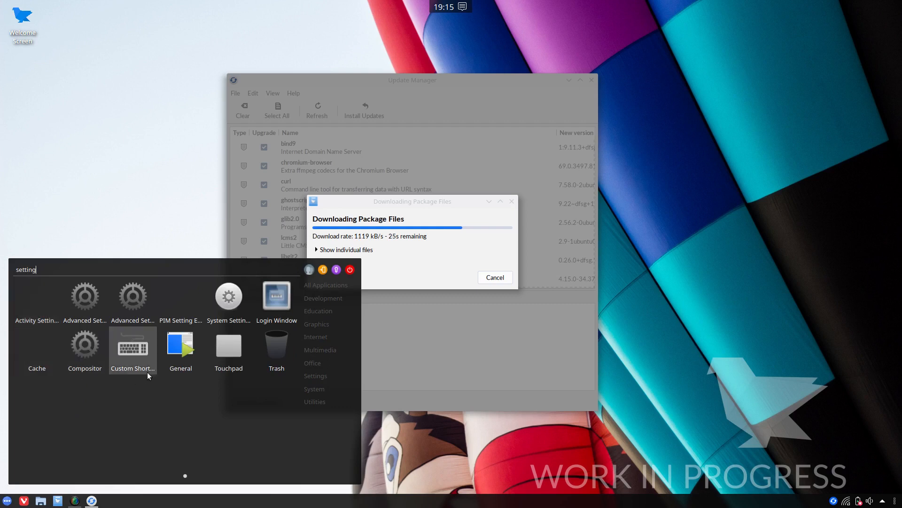
{"action": "left_click", "coordinate": [229, 297]}
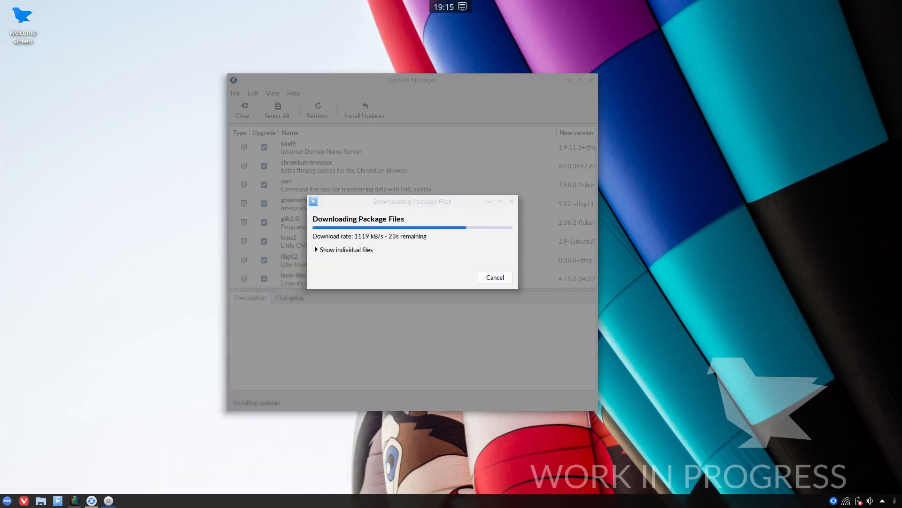
{"action": "left_click_drag", "start_coordinate": [740, 19], "coordinate": [493, 1]}
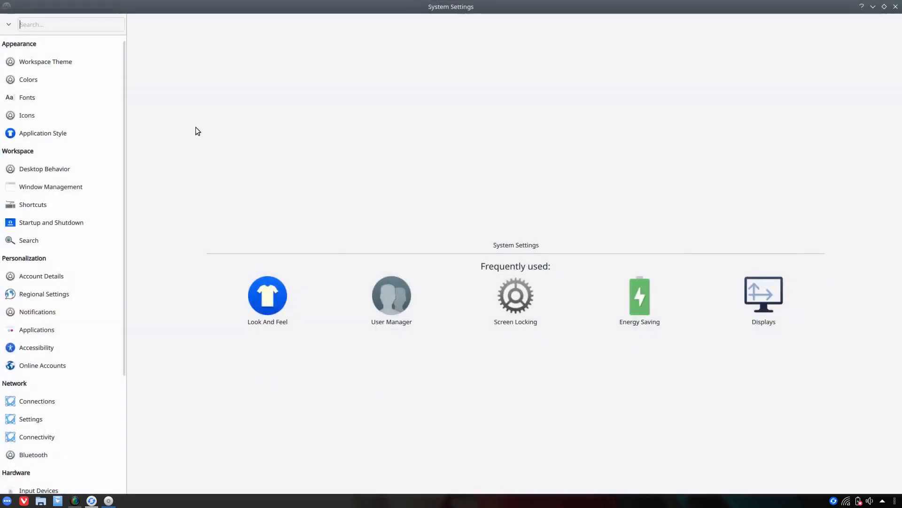
{"action": "left_click", "coordinate": [31, 118]}
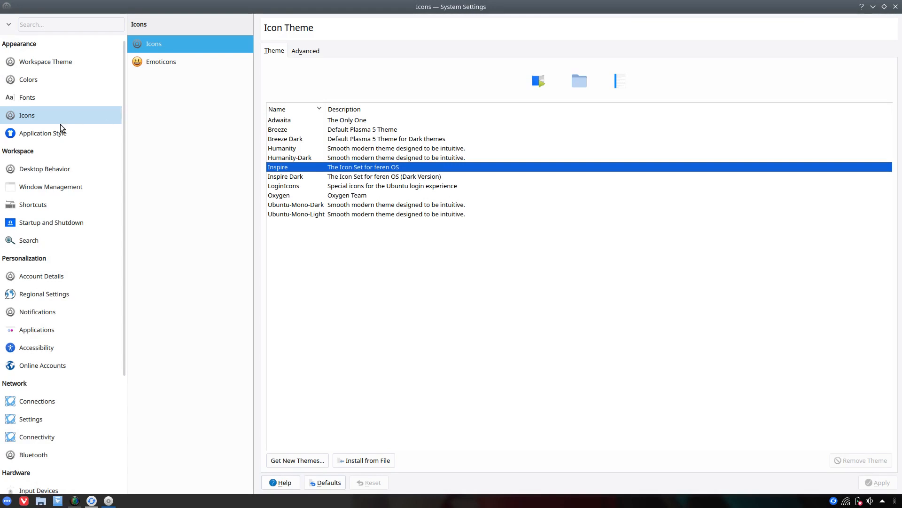
Open a Home window for preview and apply the Inspire Dark icon theme
{"action": "double_click", "coordinate": [390, 12]}
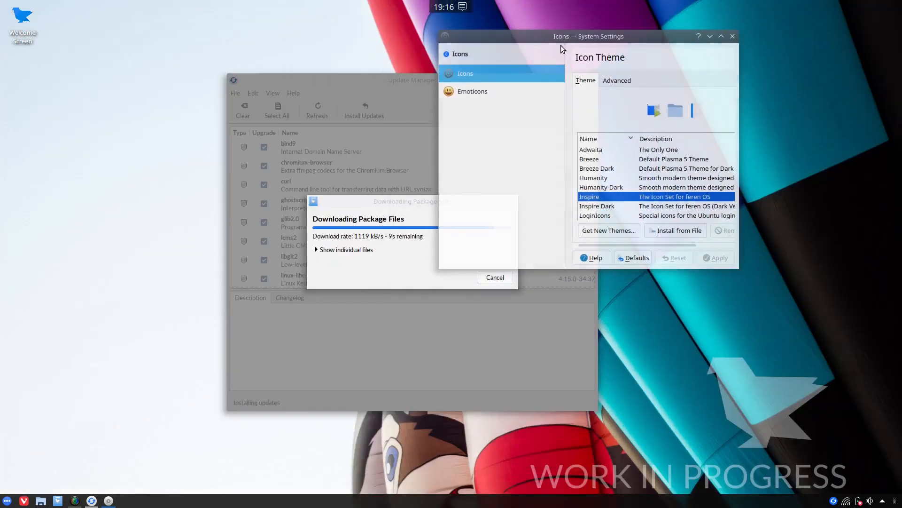
{"action": "left_click", "coordinate": [42, 502]}
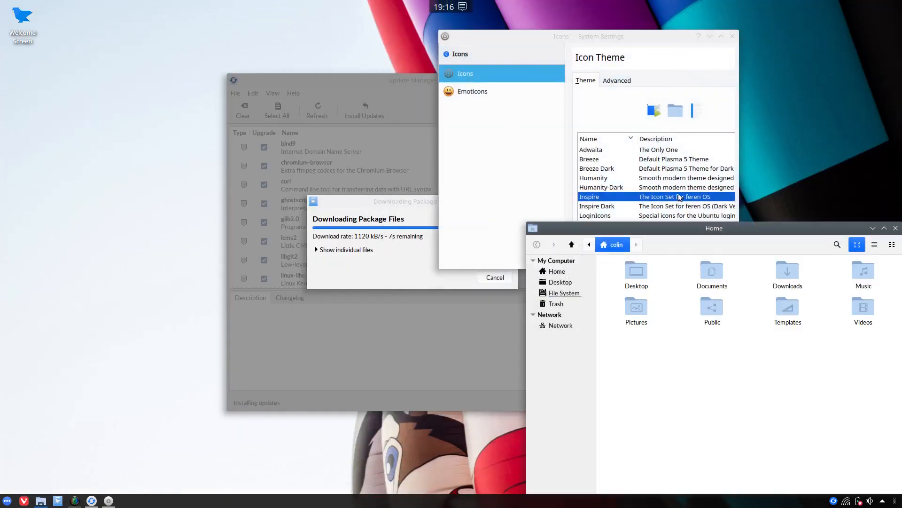
{"action": "left_click_drag", "start_coordinate": [699, 230], "coordinate": [209, 64]}
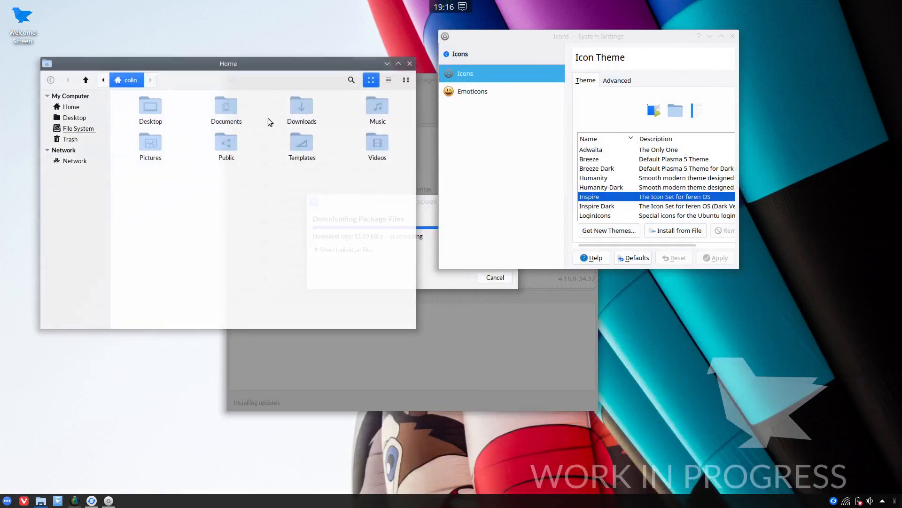
{"action": "left_click", "coordinate": [604, 207]}
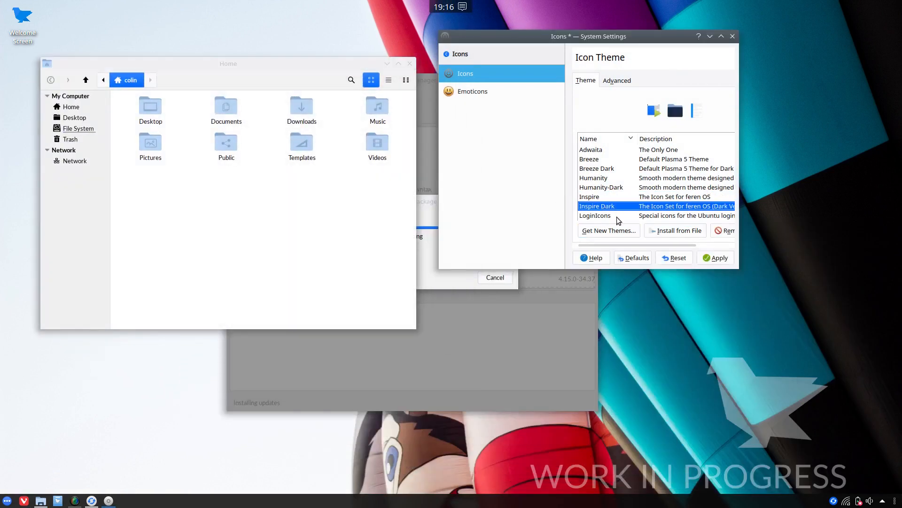
{"action": "left_click", "coordinate": [715, 259]}
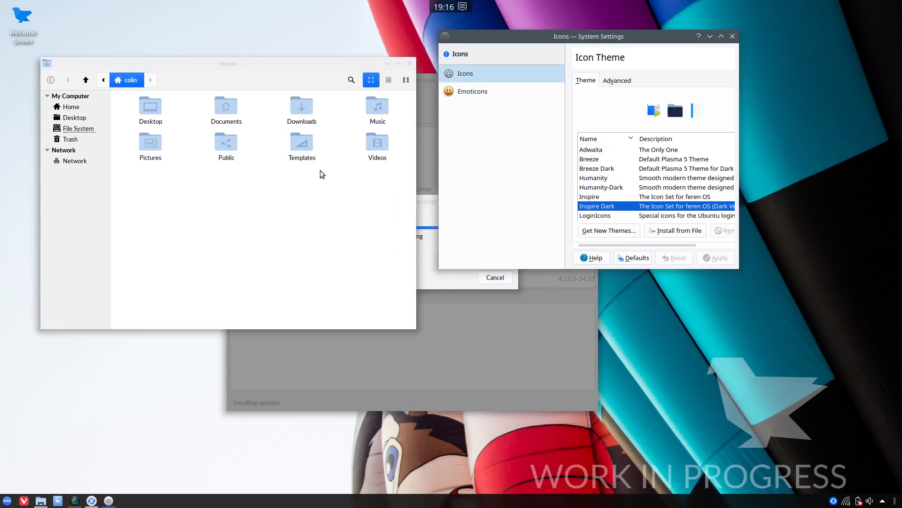
Switch back to the Inspire icon theme, apply it, and close the Home window
{"action": "left_click", "coordinate": [597, 198]}
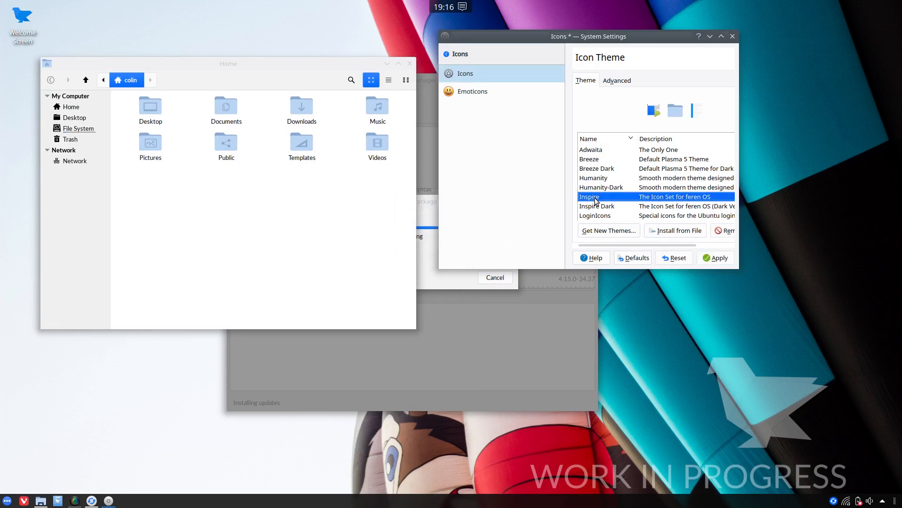
{"action": "left_click", "coordinate": [710, 259]}
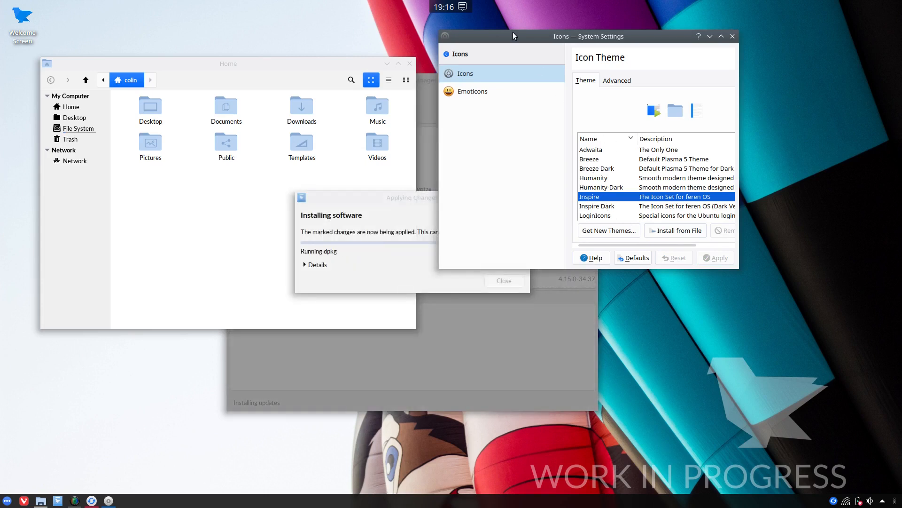
{"action": "left_click_drag", "start_coordinate": [247, 69], "coordinate": [232, 100]}
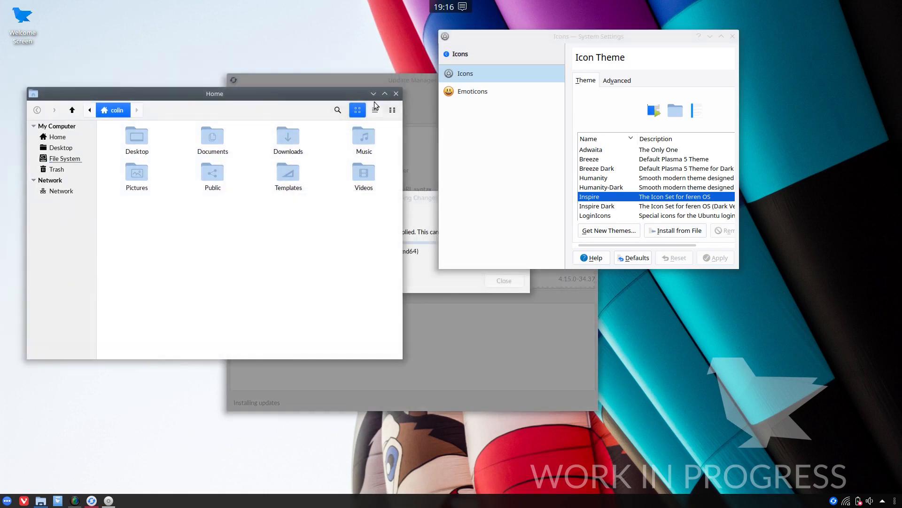
{"action": "left_click", "coordinate": [396, 93]}
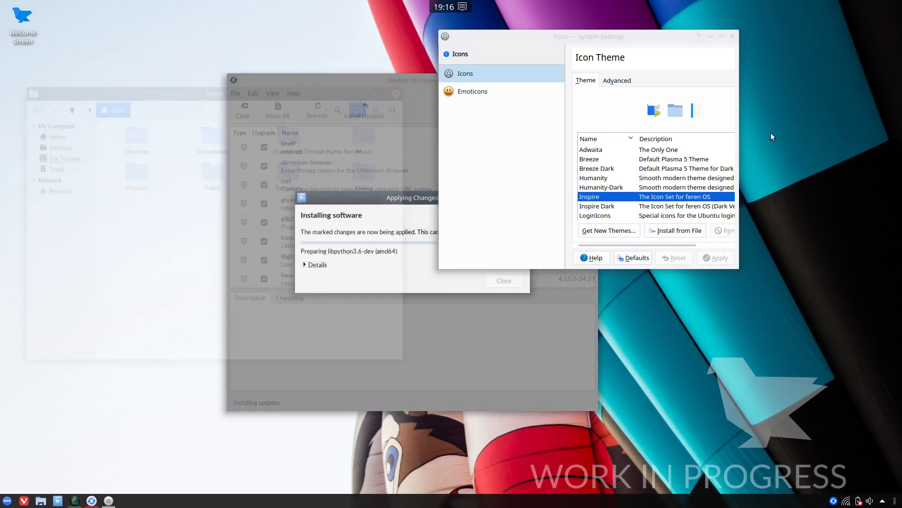
Maximize System Settings and browse Application Style, Window Decorations, Window Management, then Workspace Theme
{"action": "double_click", "coordinate": [627, 41]}
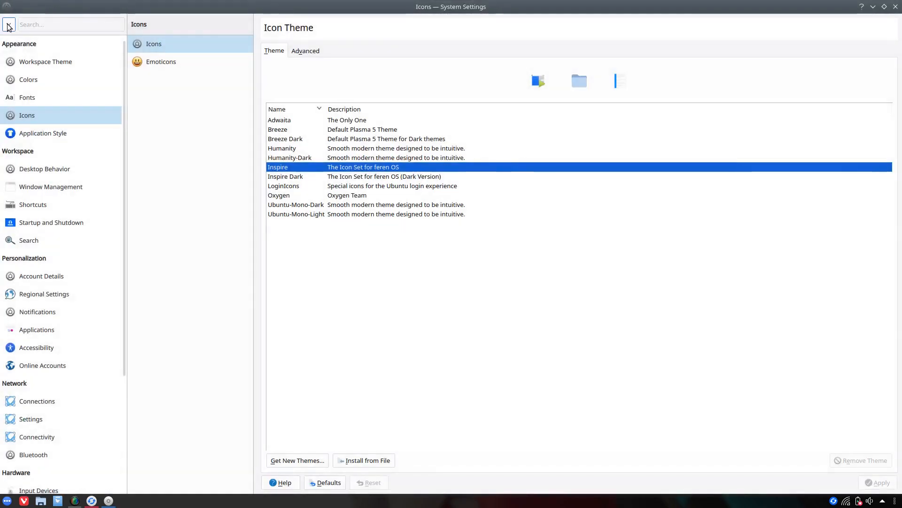
{"action": "left_click", "coordinate": [9, 25]}
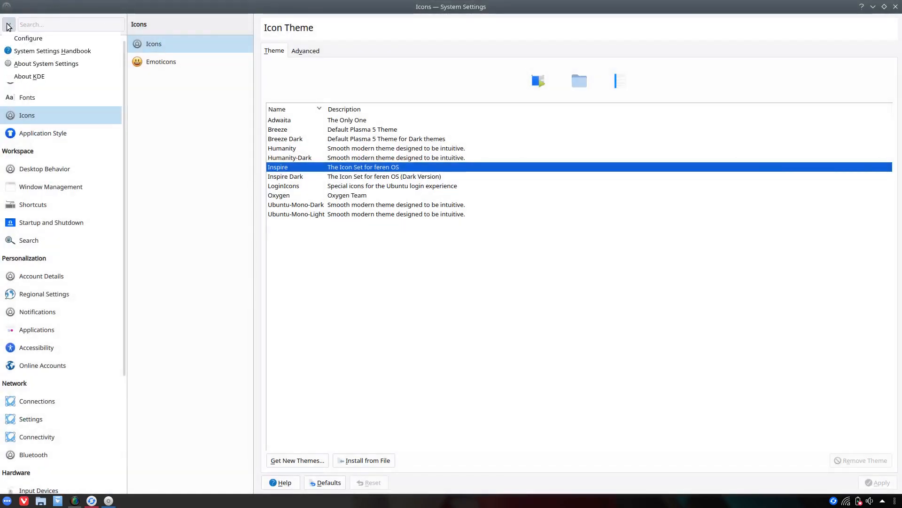
{"action": "left_click", "coordinate": [9, 25]}
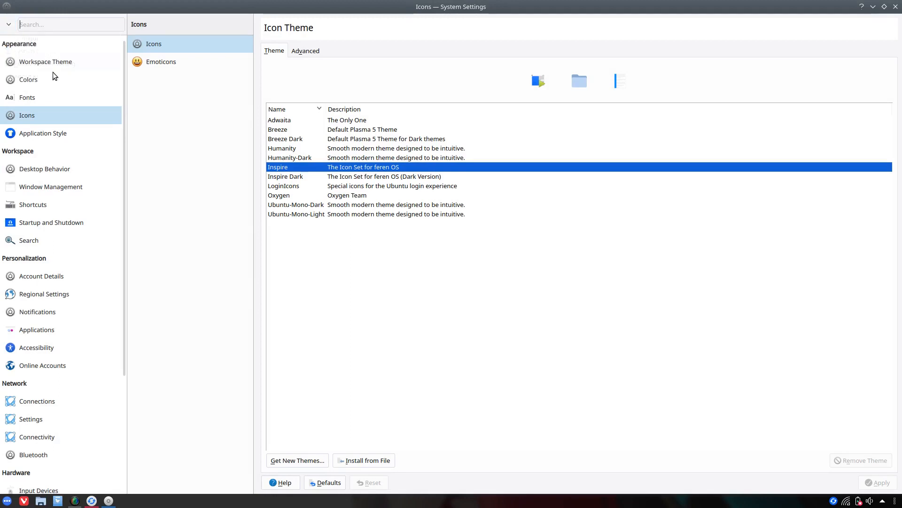
{"action": "left_click", "coordinate": [29, 137]}
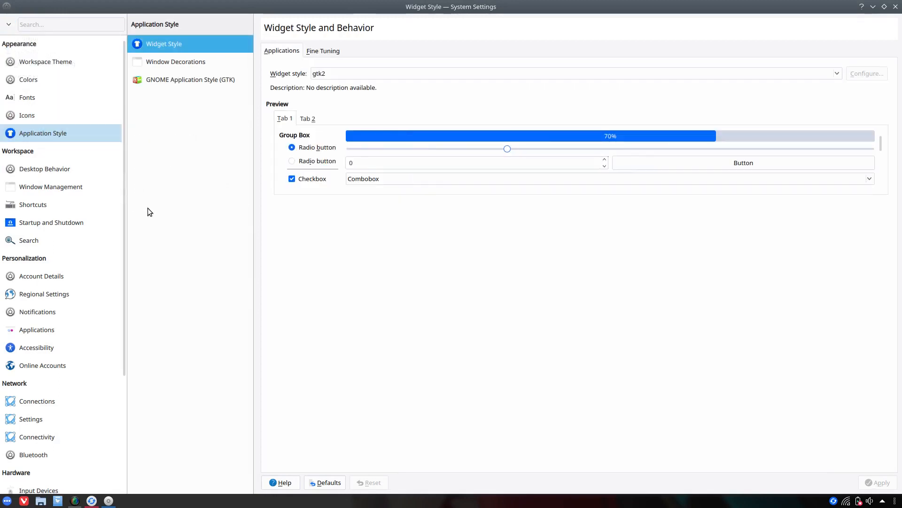
{"action": "left_click", "coordinate": [157, 62]}
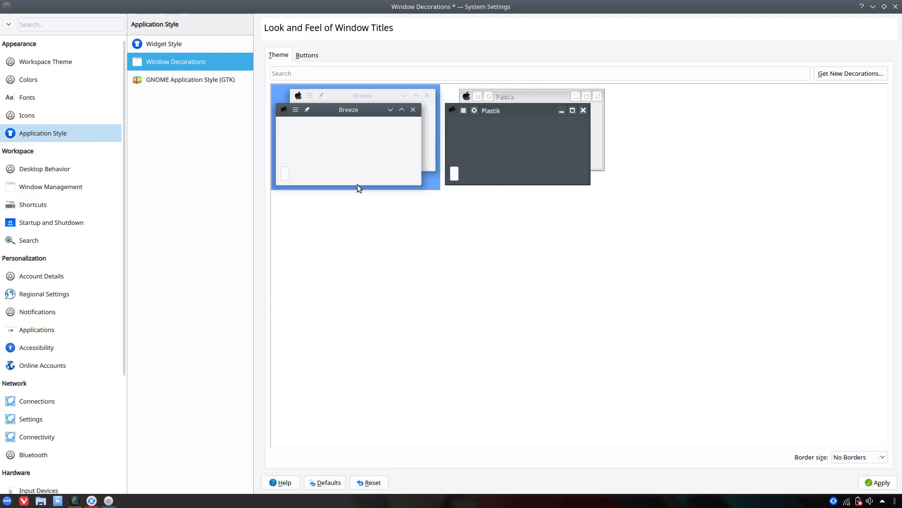
{"action": "left_click", "coordinate": [36, 186]}
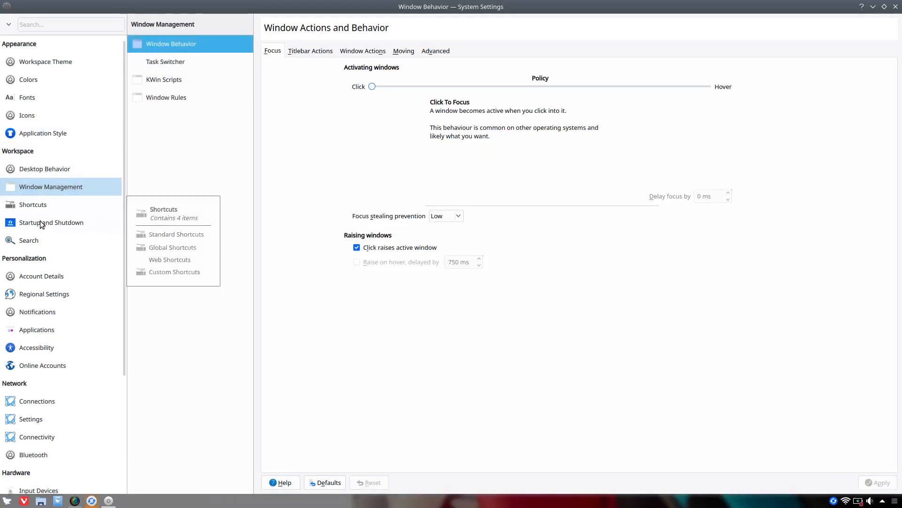
{"action": "left_click", "coordinate": [34, 135]}
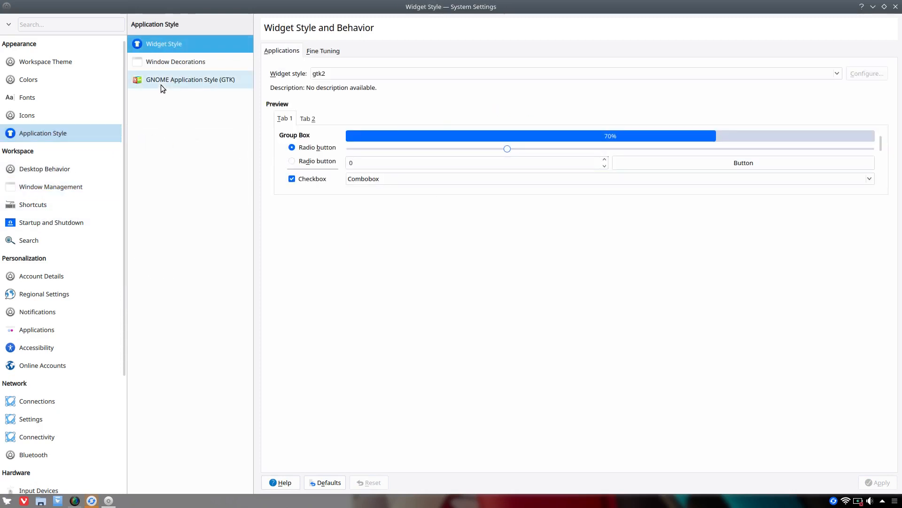
{"action": "left_click", "coordinate": [157, 65]}
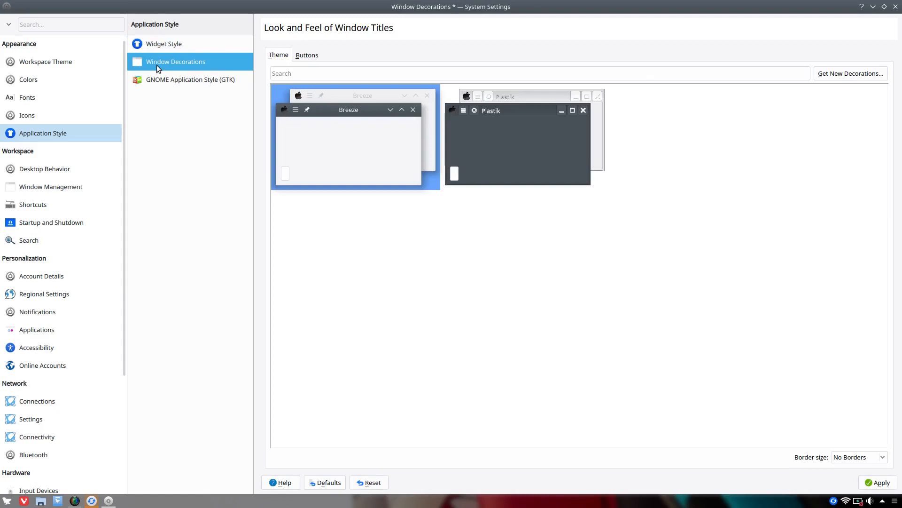
{"action": "left_click", "coordinate": [29, 66]}
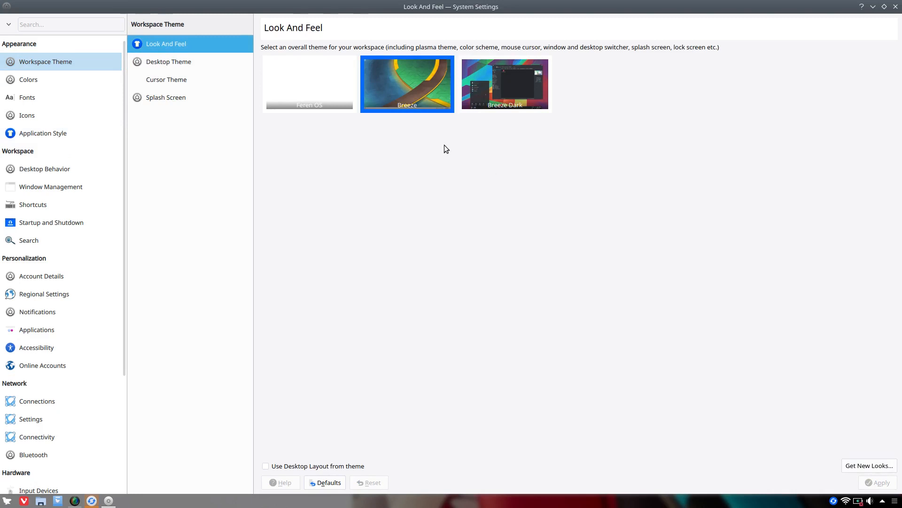
{"action": "mouse_move", "coordinate": [412, 85]}
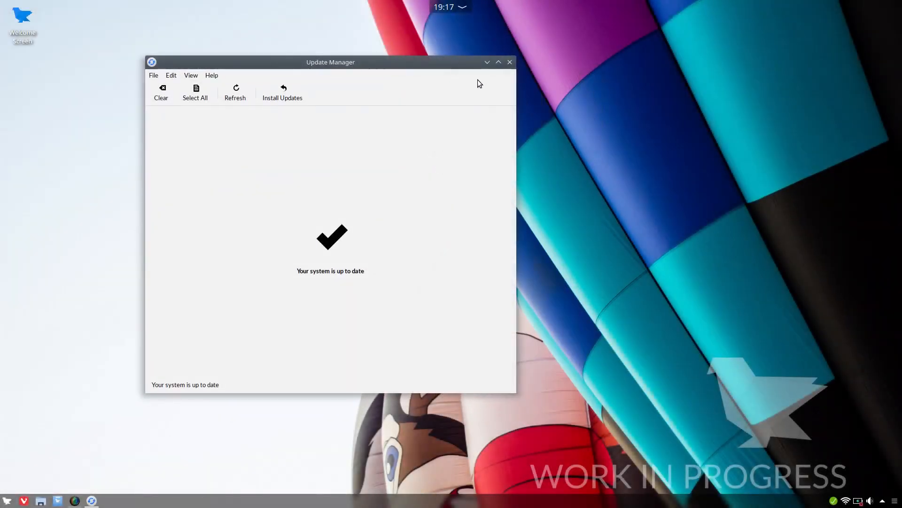
Close Update Manager and peek at the calendar and notifications panel
{"action": "left_click", "coordinate": [510, 62]}
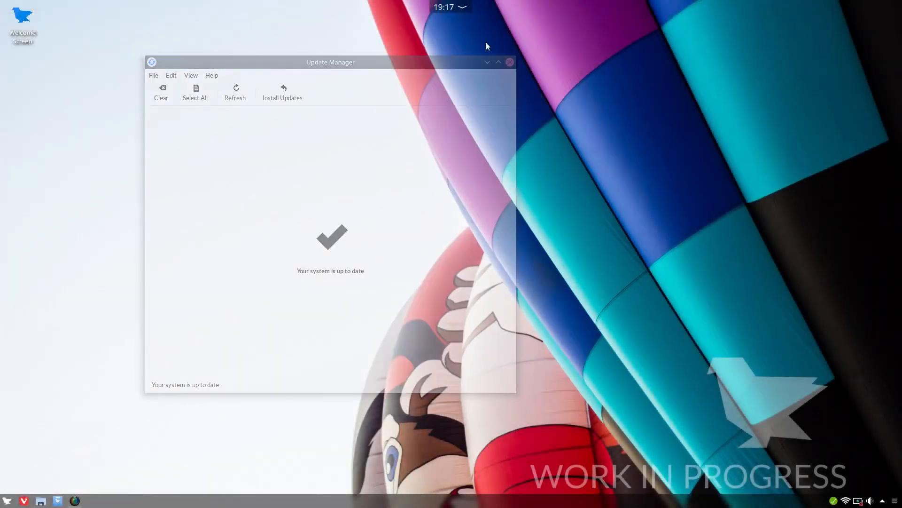
{"action": "left_click", "coordinate": [443, 7]}
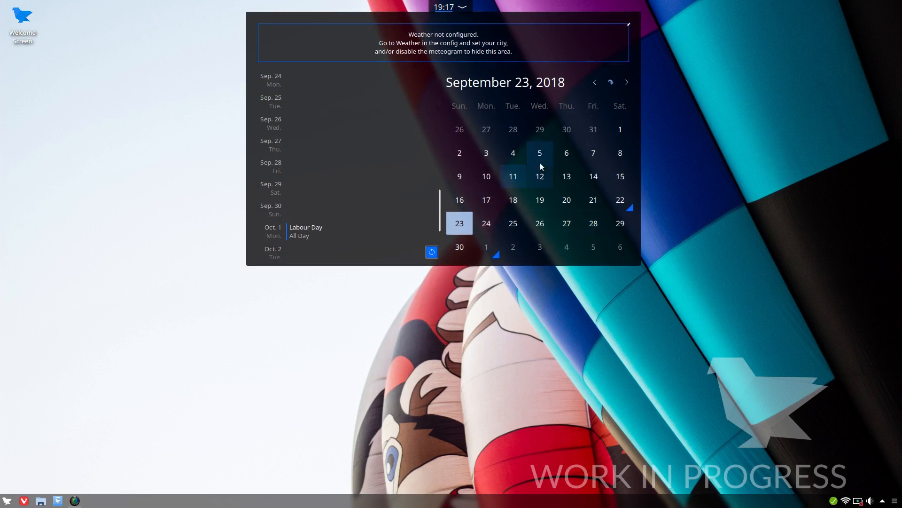
{"action": "left_click", "coordinate": [443, 8]}
{"action": "left_click", "coordinate": [460, 7]}
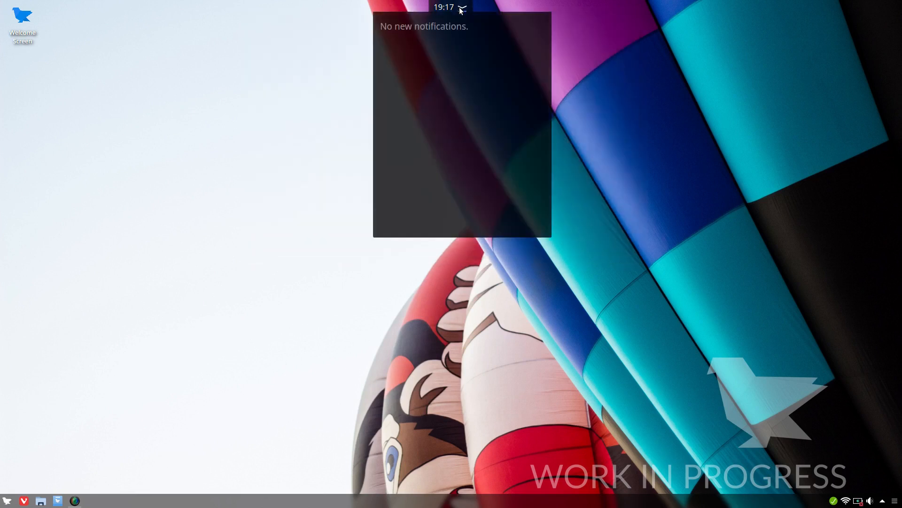
{"action": "left_click", "coordinate": [461, 8]}
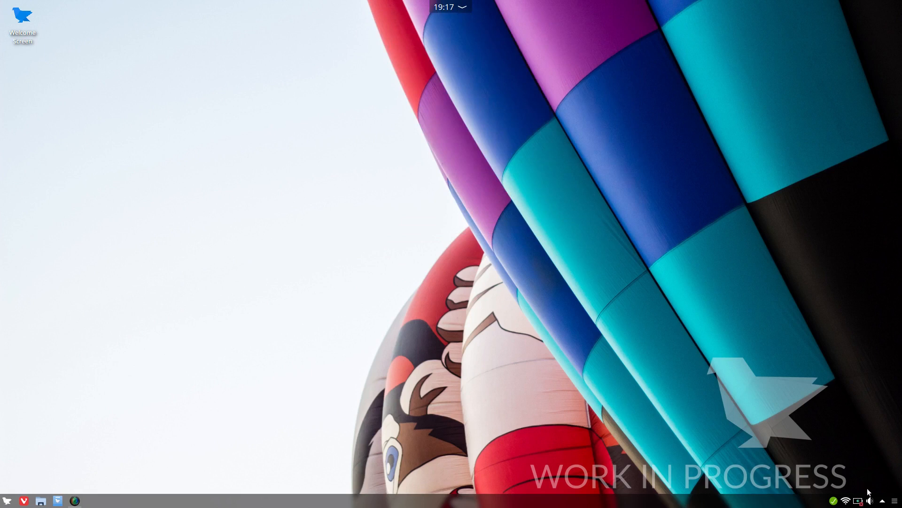
Try the panel edit mode, hidden system tray items and notifications, closing each again
{"action": "left_click", "coordinate": [894, 501]}
{"action": "left_click", "coordinate": [893, 466]}
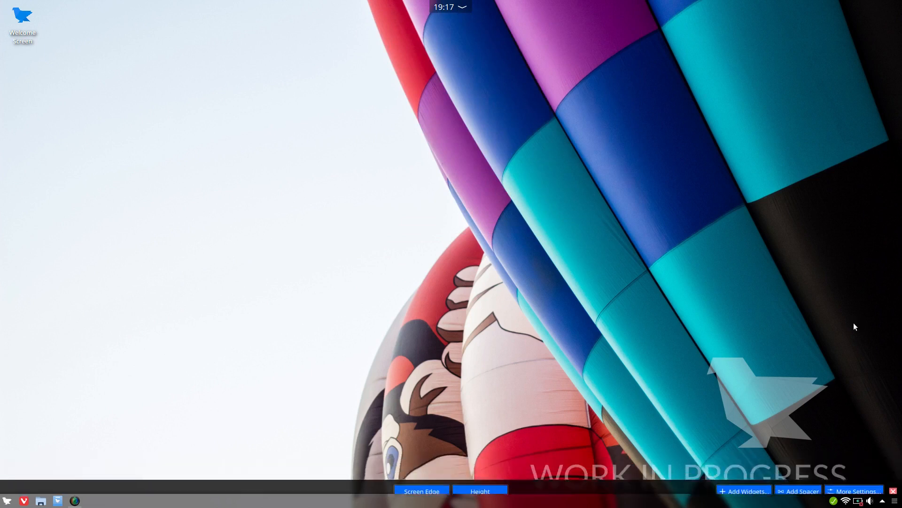
{"action": "left_click", "coordinate": [883, 501]}
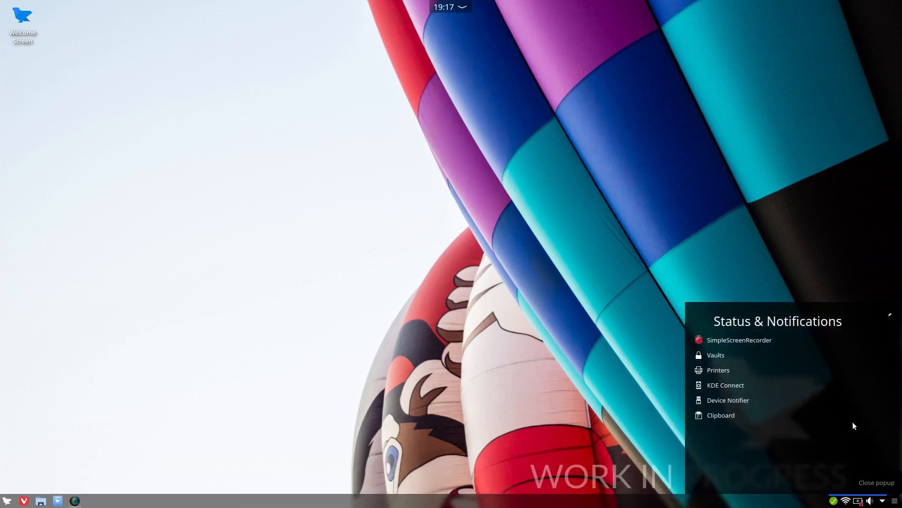
{"action": "left_click", "coordinate": [492, 125]}
{"action": "left_click", "coordinate": [460, 7]}
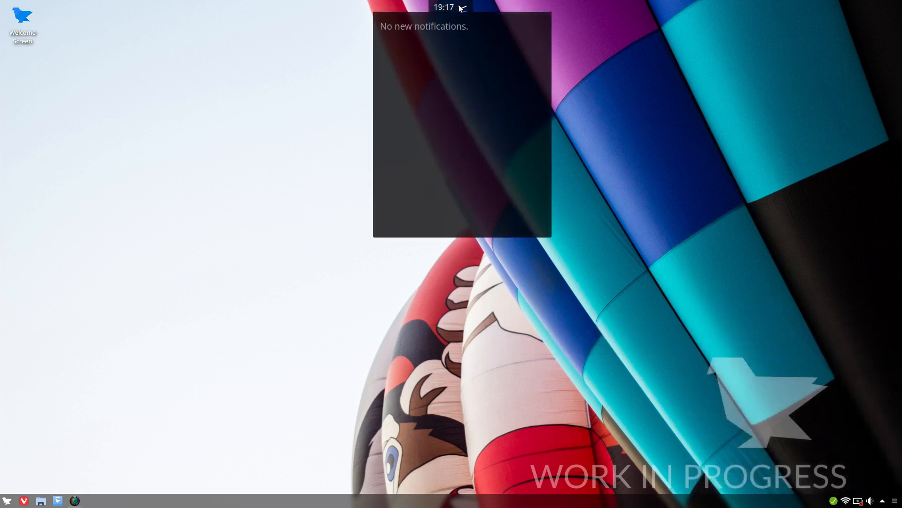
{"action": "left_click", "coordinate": [236, 134]}
Review the desktop wallpaper and Tweaks settings, cancel without changes, and launch the file manager
{"action": "right_click", "coordinate": [219, 145]}
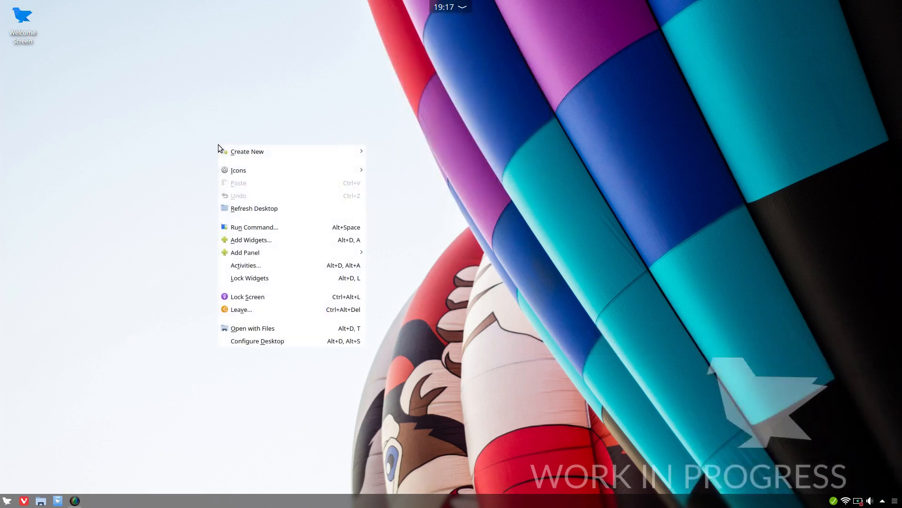
{"action": "left_click", "coordinate": [270, 341]}
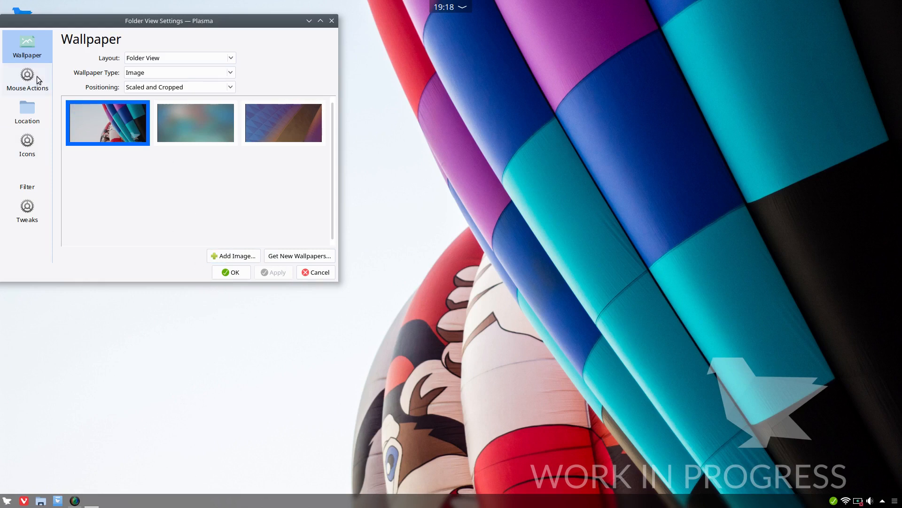
{"action": "left_click", "coordinate": [26, 211]}
{"action": "left_click", "coordinate": [314, 272]}
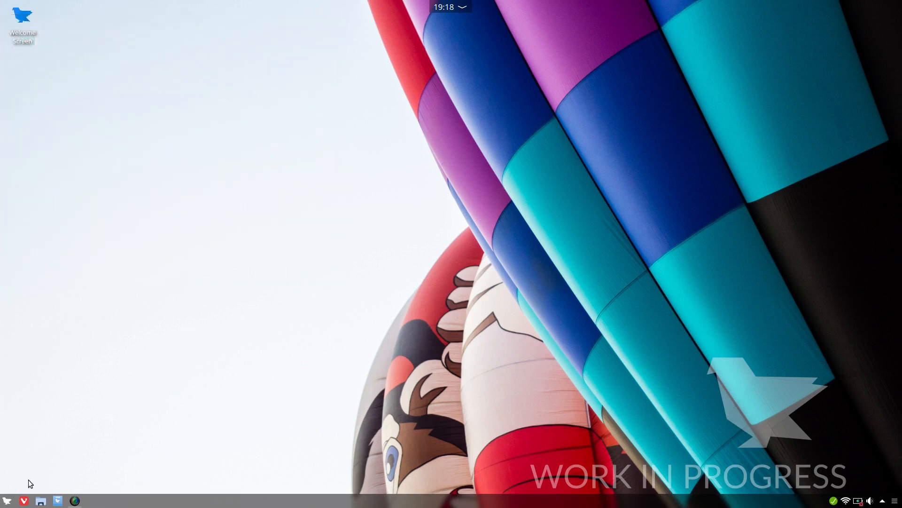
{"action": "left_click", "coordinate": [41, 501]}
Show the root file system and open the usr folder as root with the administrator password
{"action": "left_click_drag", "start_coordinate": [210, 27], "coordinate": [462, 108]}
{"action": "left_click", "coordinate": [292, 166]}
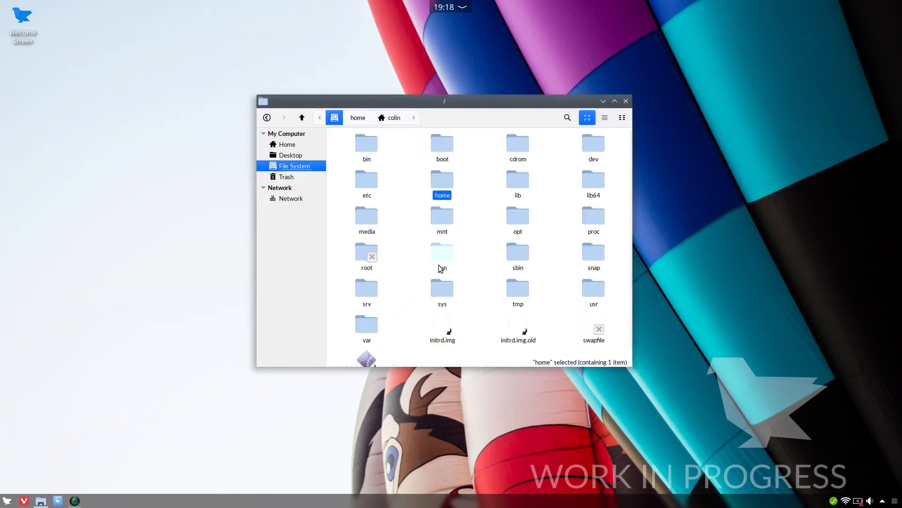
{"action": "right_click", "coordinate": [596, 298]}
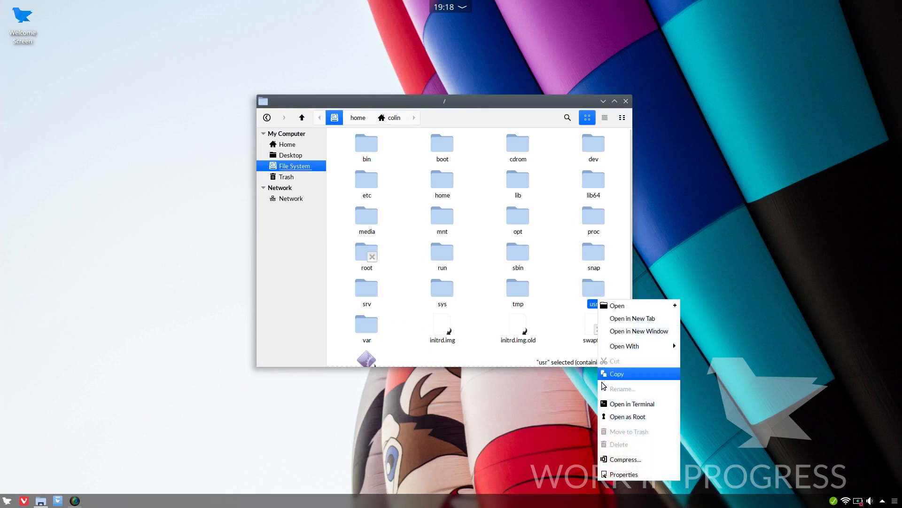
{"action": "left_click", "coordinate": [625, 415]}
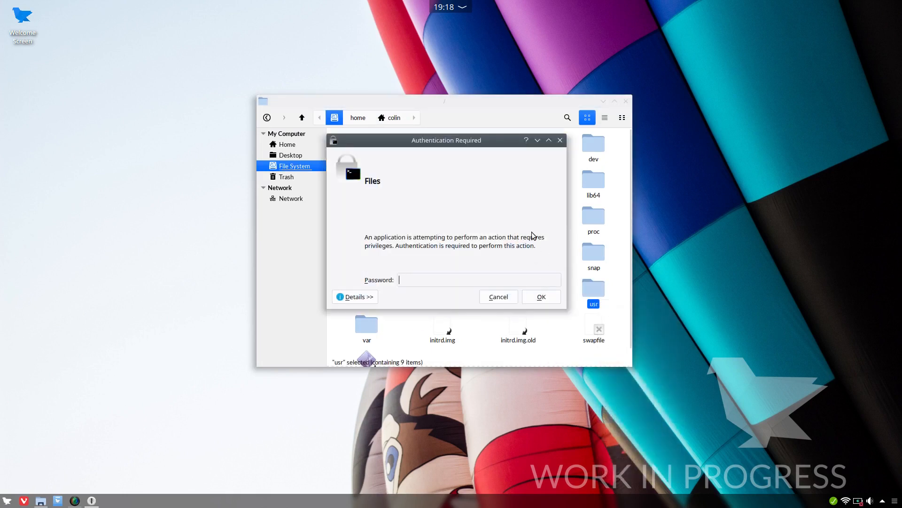
{"action": "type", "text": "********"}
{"action": "key", "text": "Return"}
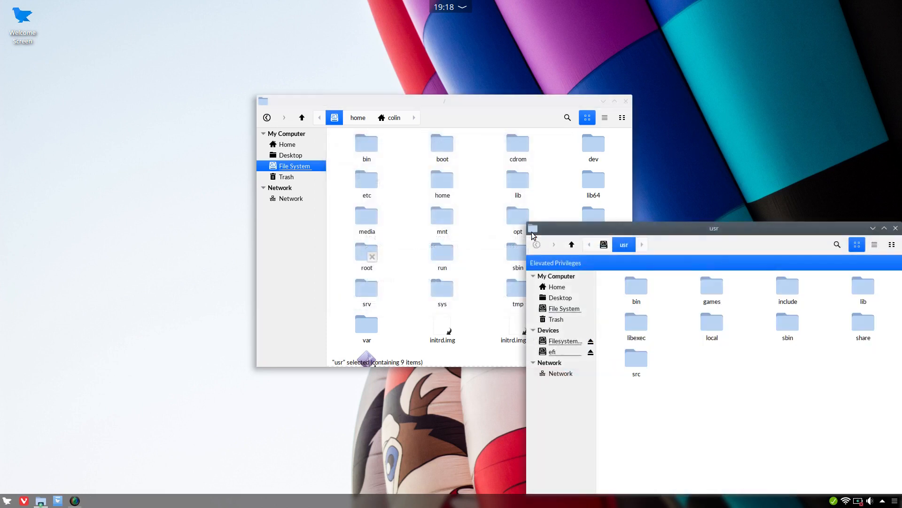
{"action": "left_click_drag", "start_coordinate": [734, 230], "coordinate": [329, 141]}
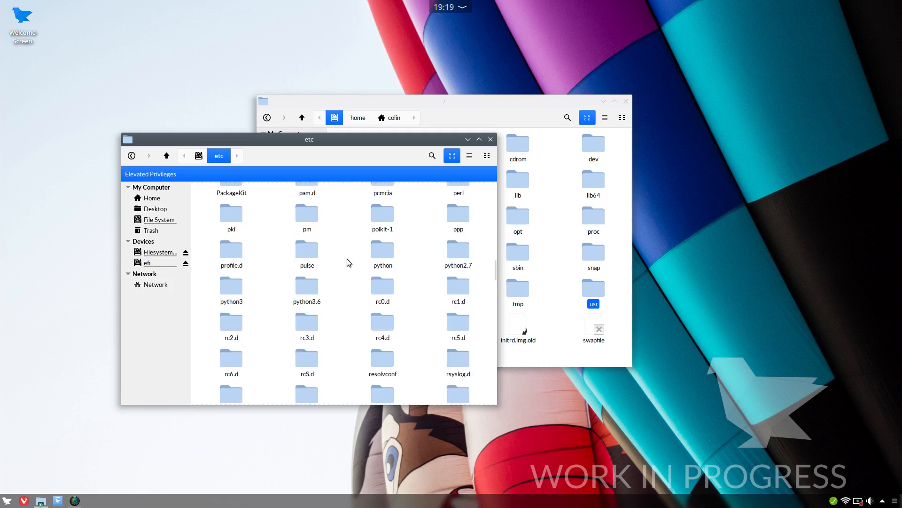
Browse the elevated window, dismiss its new-document menu without creating anything, and close it
{"action": "scroll", "coordinate": [347, 259], "scroll_direction": "down", "scroll_amount": 10}
{"action": "scroll", "coordinate": [357, 352], "scroll_direction": "down", "scroll_amount": 8}
{"action": "right_click", "coordinate": [341, 357]}
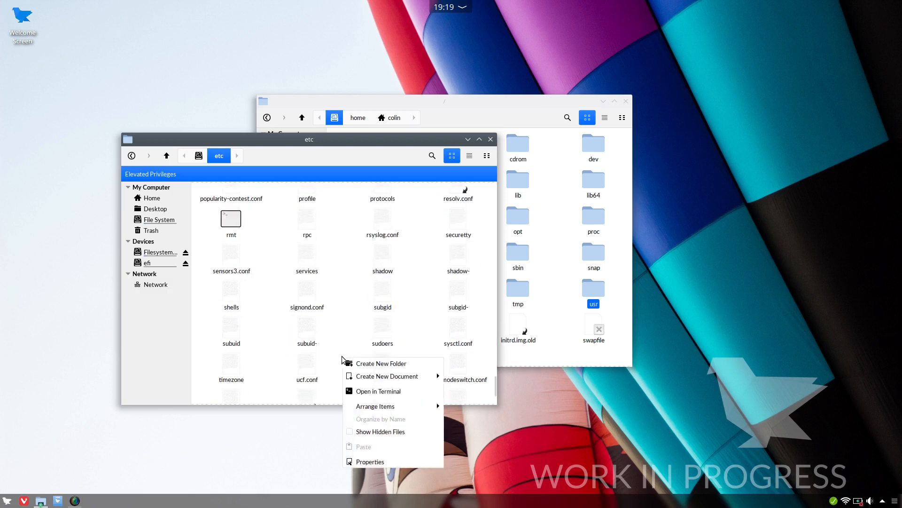
{"action": "mouse_move", "coordinate": [418, 378]}
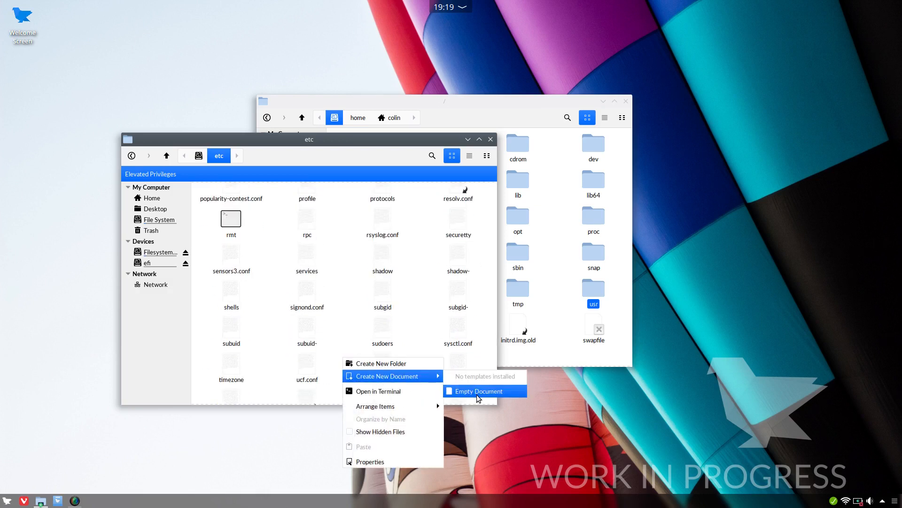
{"action": "left_click", "coordinate": [344, 222]}
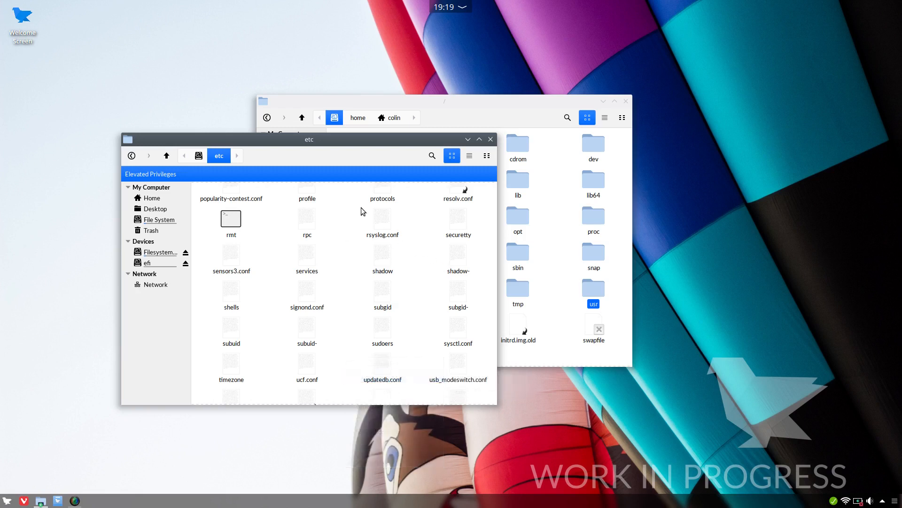
{"action": "left_click", "coordinate": [490, 139]}
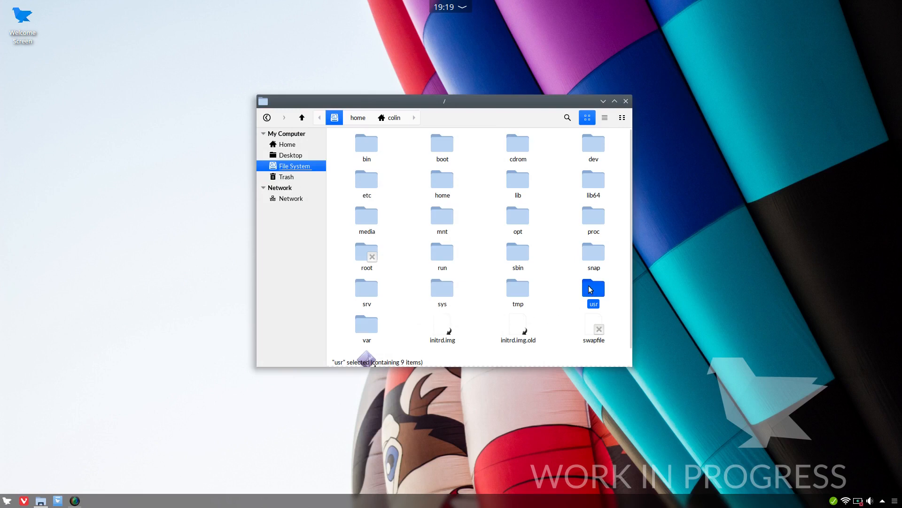
Open the etc folder in the regular file manager, then close the window
{"action": "double_click", "coordinate": [368, 181]}
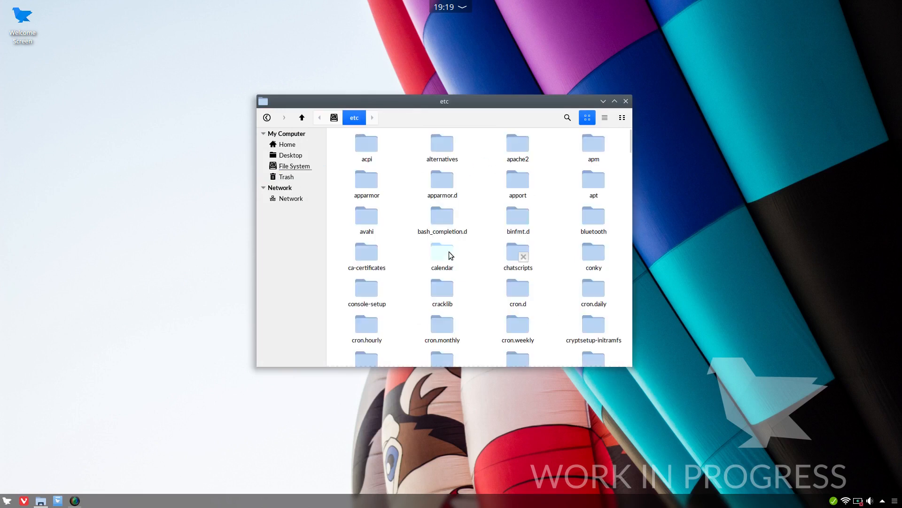
{"action": "right_click", "coordinate": [402, 261]}
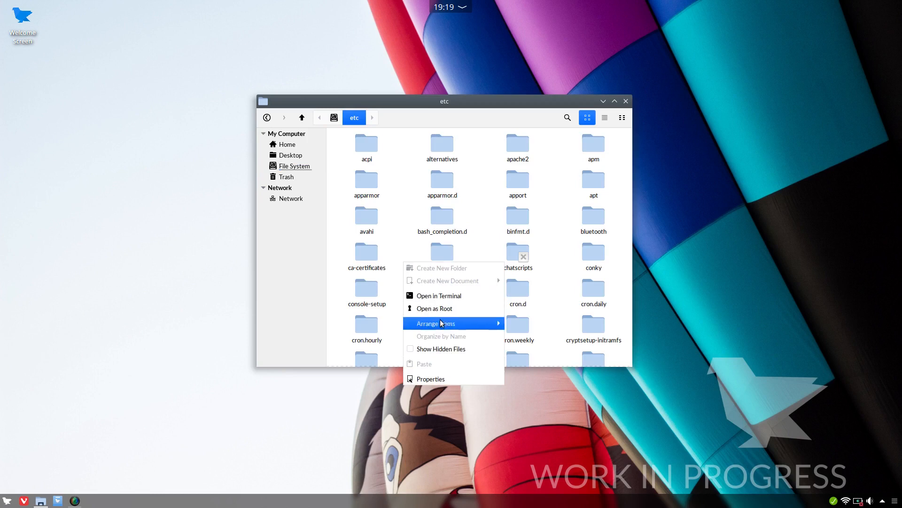
{"action": "left_click", "coordinate": [396, 140]}
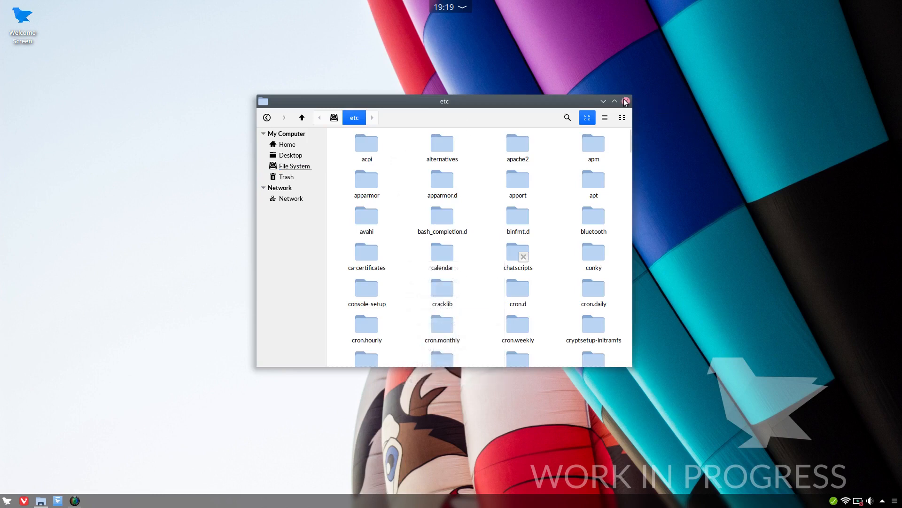
{"action": "left_click", "coordinate": [625, 102]}
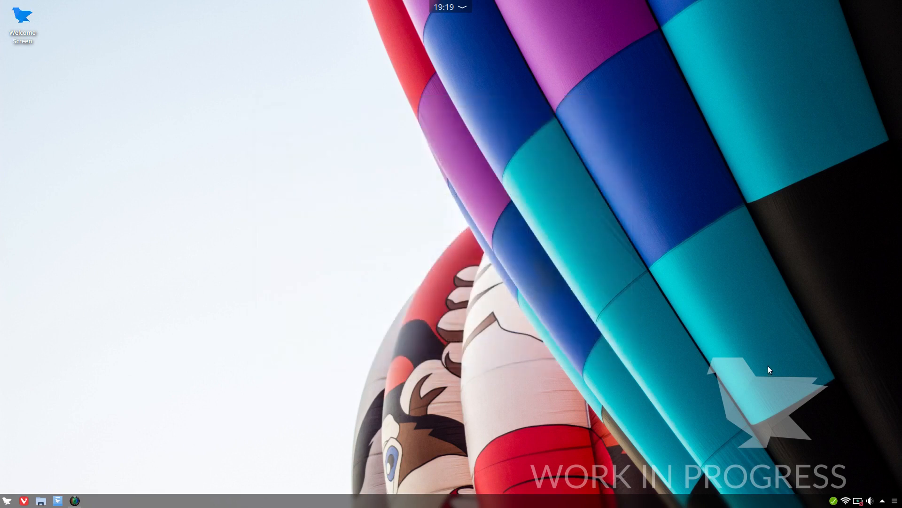
{"action": "right_click", "coordinate": [833, 500]}
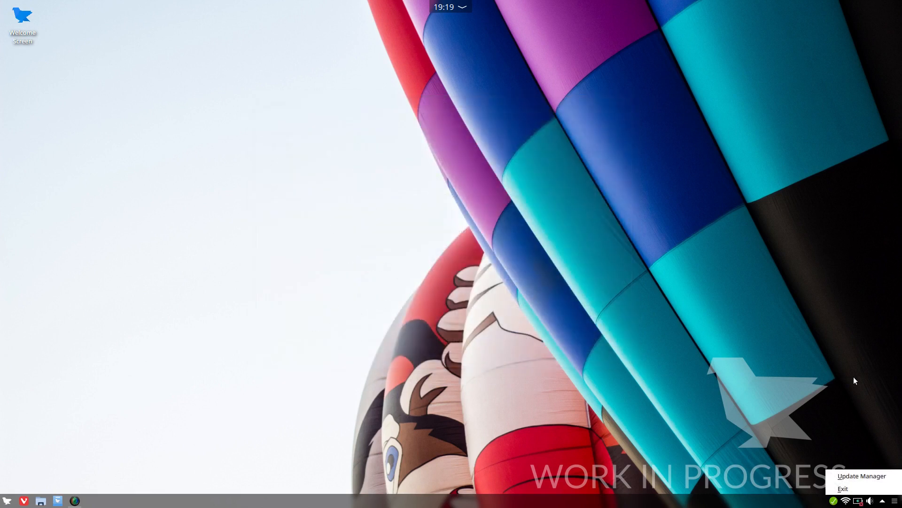
Reopen Update Manager from the tray, refresh the update list, and glance at Battery and Brightness
{"action": "left_click", "coordinate": [859, 476]}
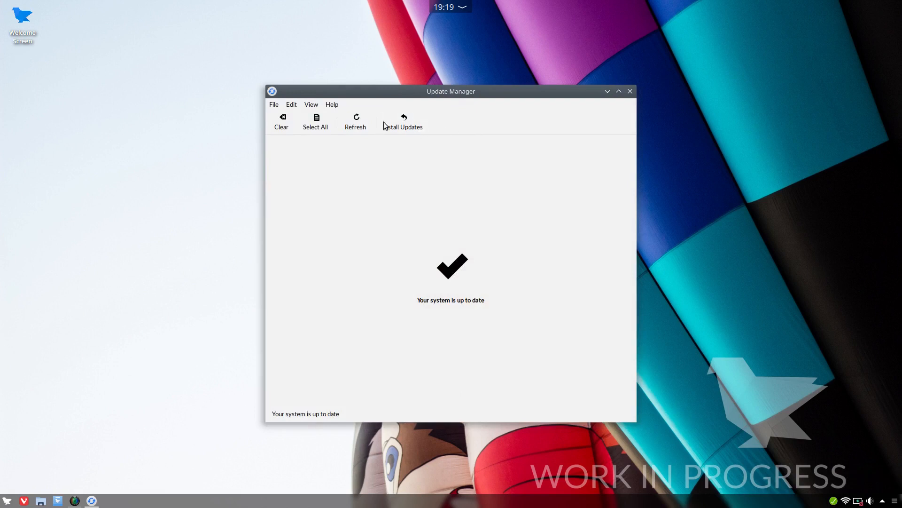
{"action": "left_click", "coordinate": [362, 123]}
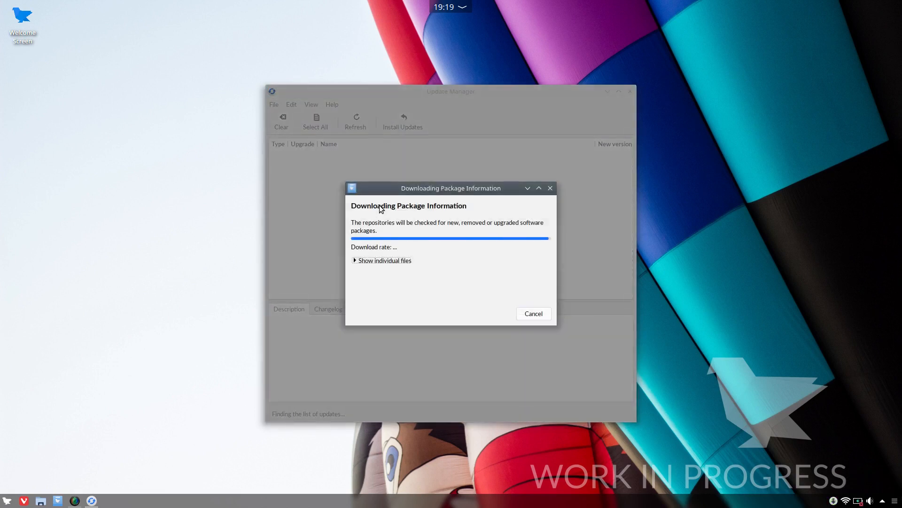
{"action": "left_click", "coordinate": [858, 501]}
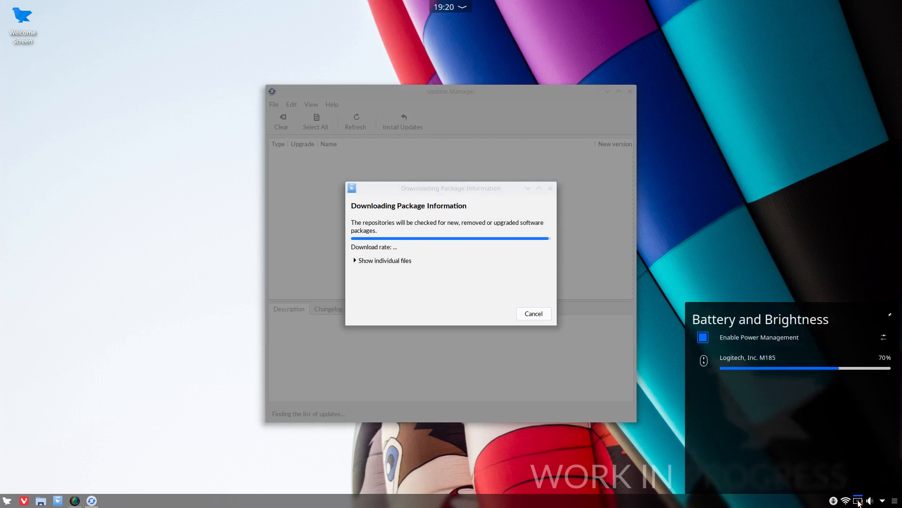
{"action": "left_click", "coordinate": [858, 501]}
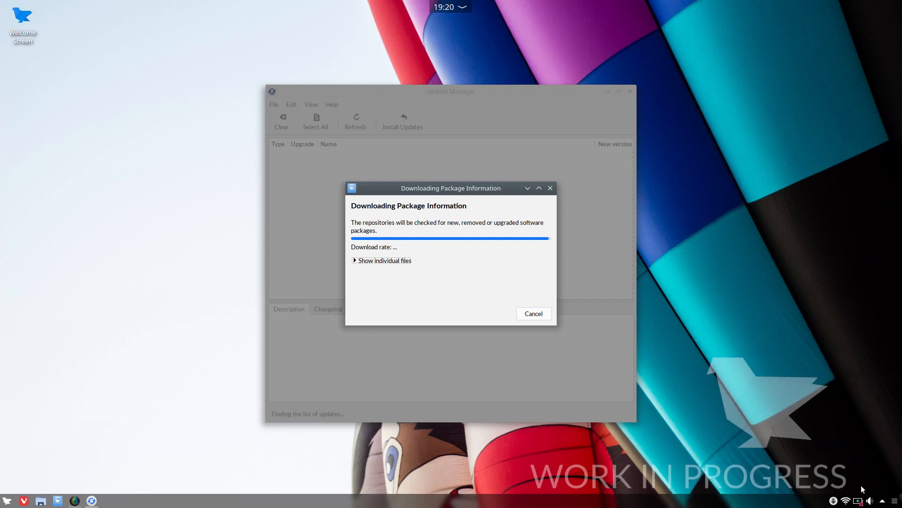
{"action": "right_click", "coordinate": [859, 504]}
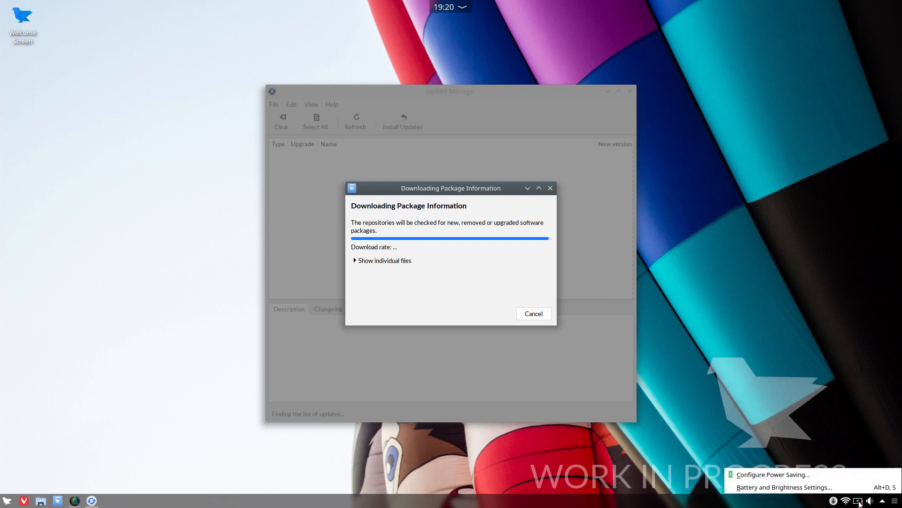
{"action": "left_click", "coordinate": [765, 474]}
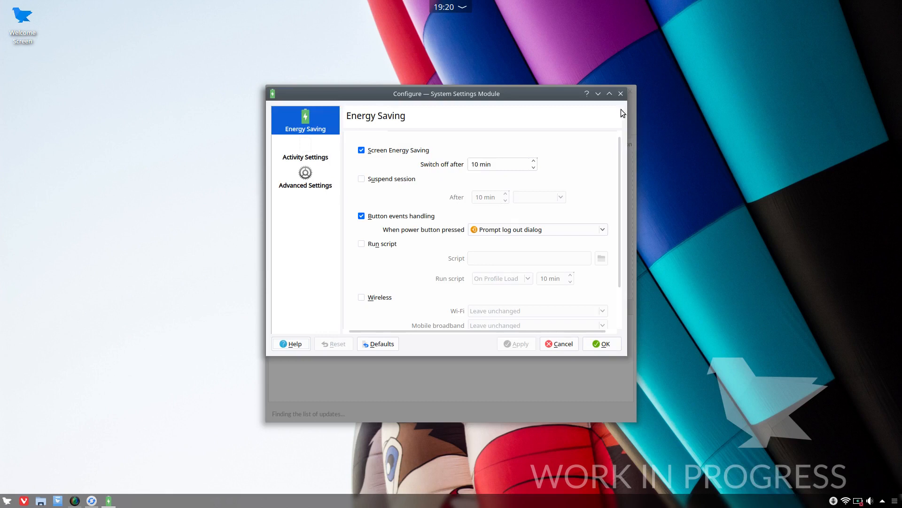
{"action": "left_click", "coordinate": [563, 345]}
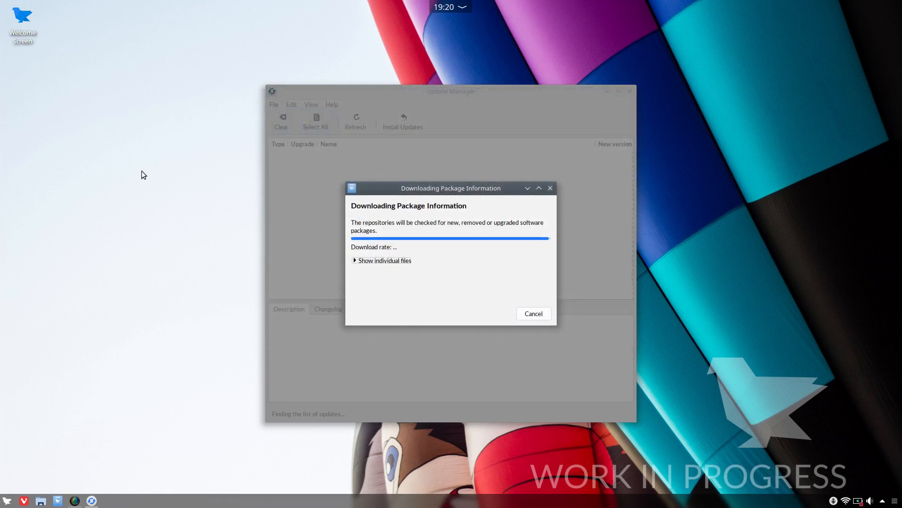
{"action": "left_click", "coordinate": [25, 23]}
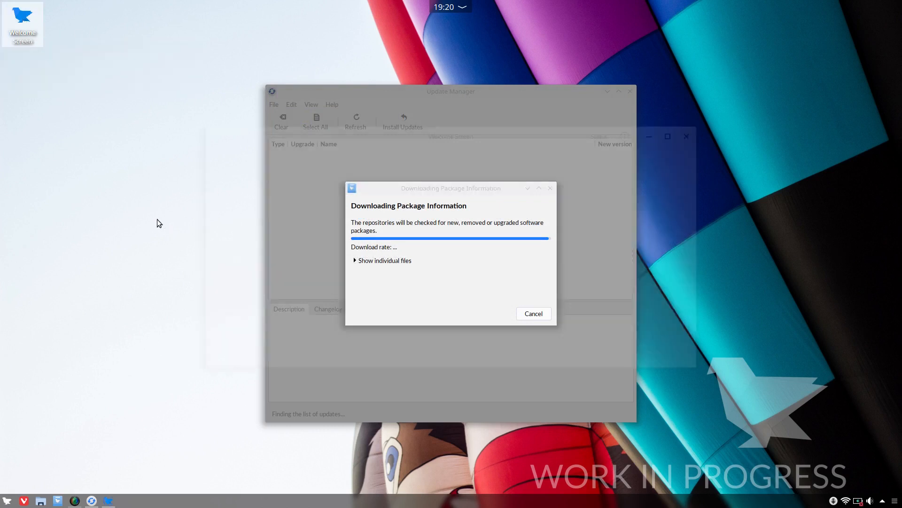
{"action": "left_click_drag", "start_coordinate": [478, 131], "coordinate": [467, 106]}
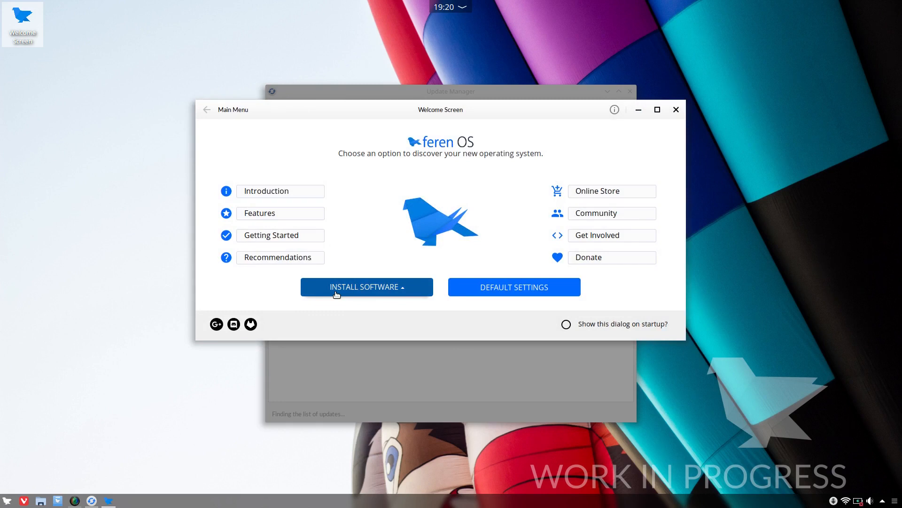
{"action": "mouse_move", "coordinate": [421, 114]}
{"action": "left_mouse_down"}
{"action": "mouse_move", "coordinate": [449, 269]}
{"action": "mouse_move", "coordinate": [502, 322]}
{"action": "mouse_move", "coordinate": [417, 97]}
{"action": "left_mouse_up"}
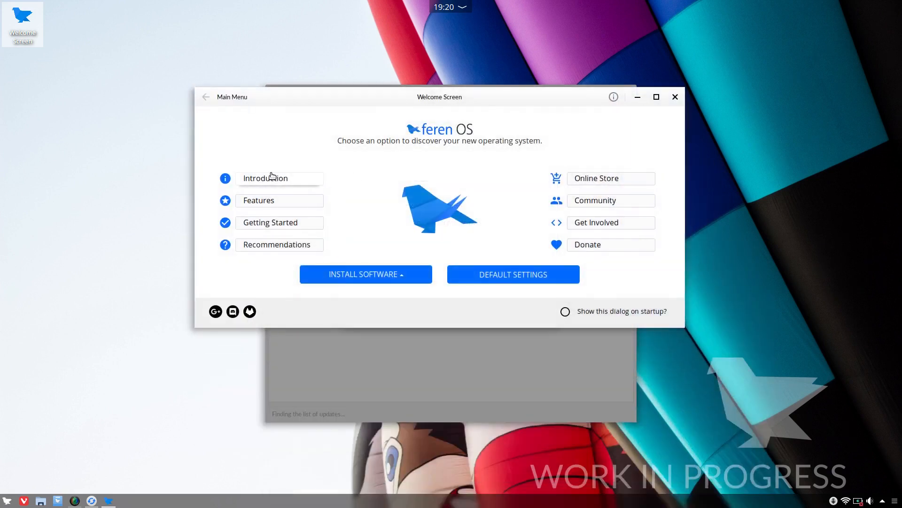
{"action": "left_click", "coordinate": [253, 179]}
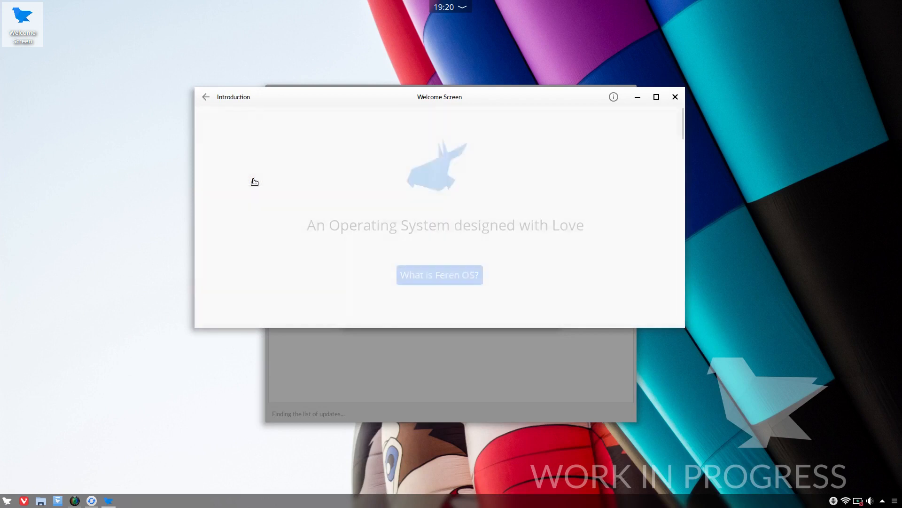
{"action": "left_click", "coordinate": [206, 97]}
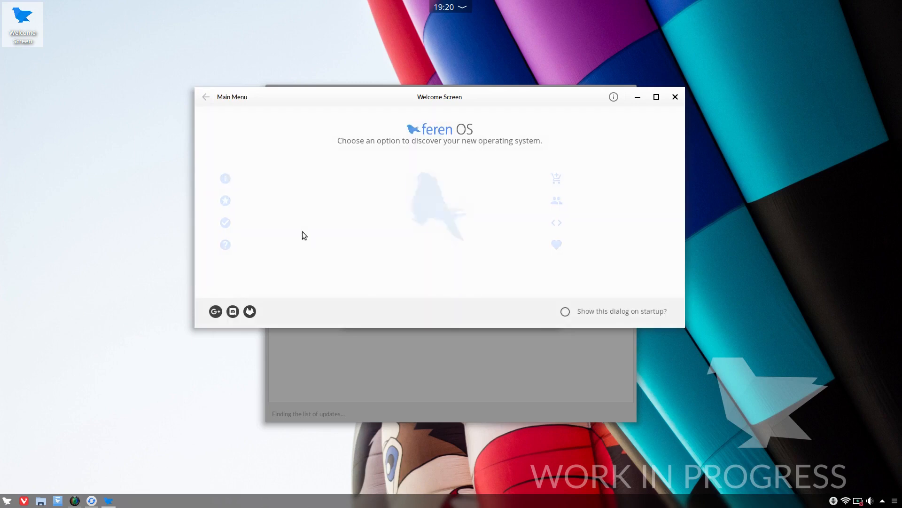
{"action": "left_click", "coordinate": [250, 201]}
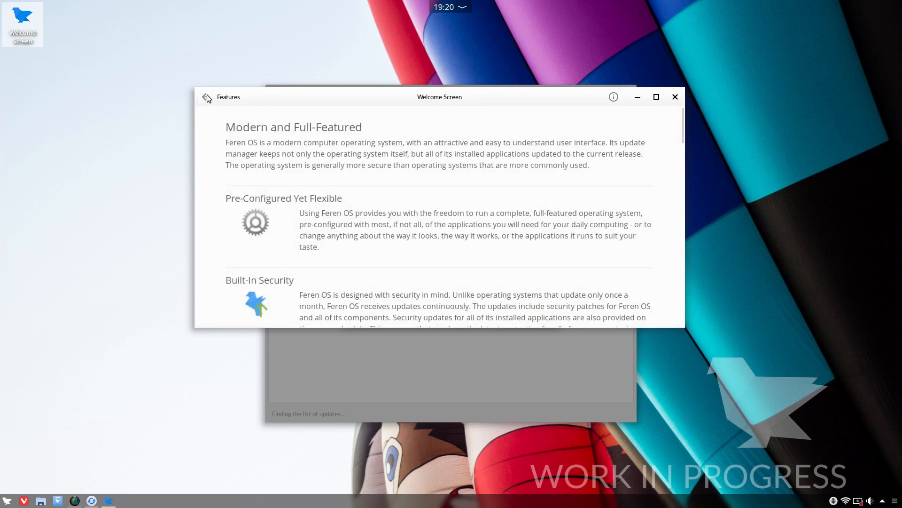
{"action": "scroll", "coordinate": [305, 190], "scroll_direction": "down", "scroll_amount": 10}
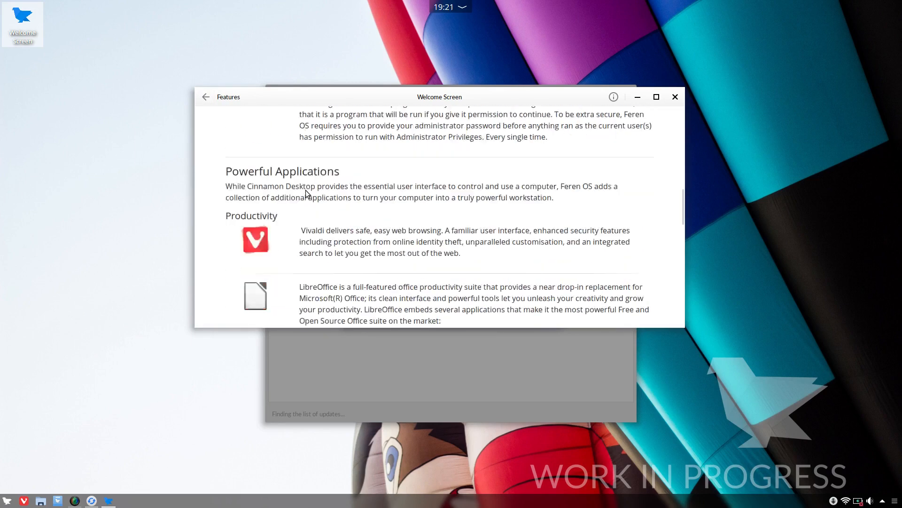
{"action": "scroll", "coordinate": [305, 192], "scroll_direction": "down", "scroll_amount": 12}
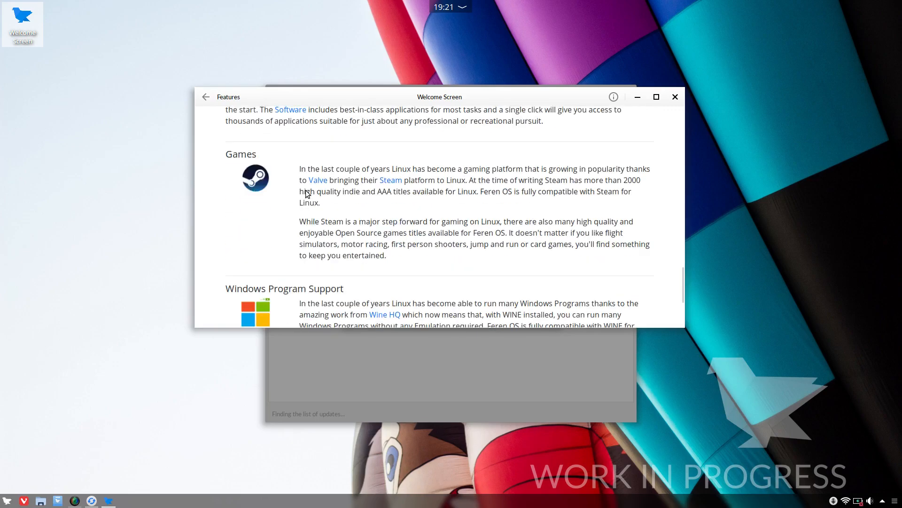
{"action": "scroll", "coordinate": [306, 192], "scroll_direction": "up", "scroll_amount": 15}
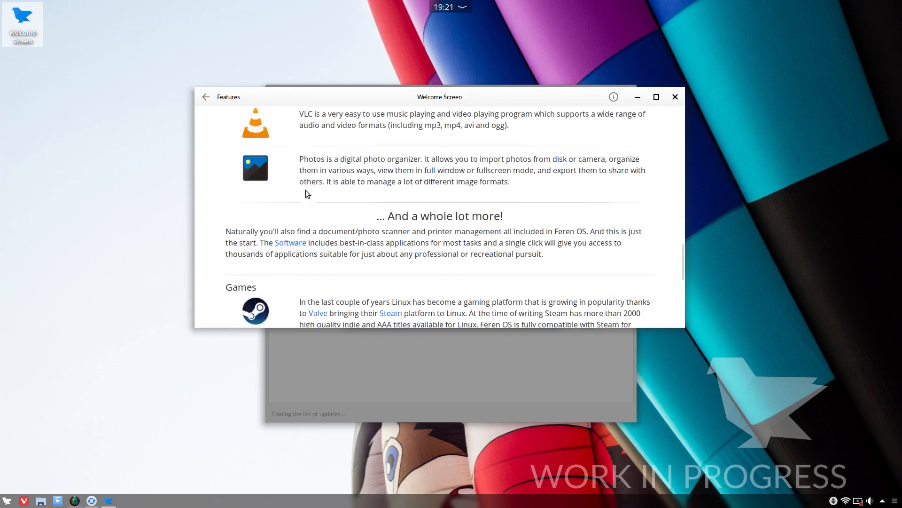
{"action": "scroll", "coordinate": [306, 192], "scroll_direction": "up", "scroll_amount": 3}
{"action": "scroll", "coordinate": [306, 192], "scroll_direction": "down", "scroll_amount": 13}
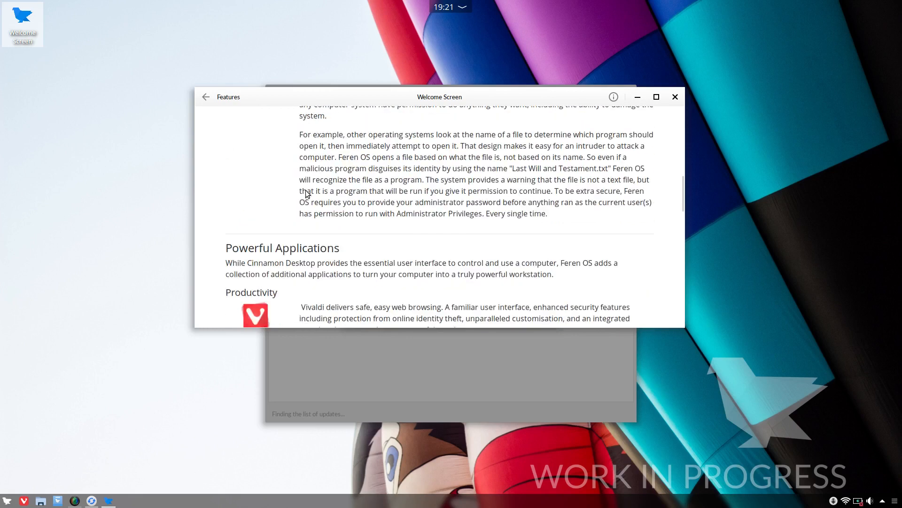
{"action": "scroll", "coordinate": [305, 190], "scroll_direction": "down", "scroll_amount": 5}
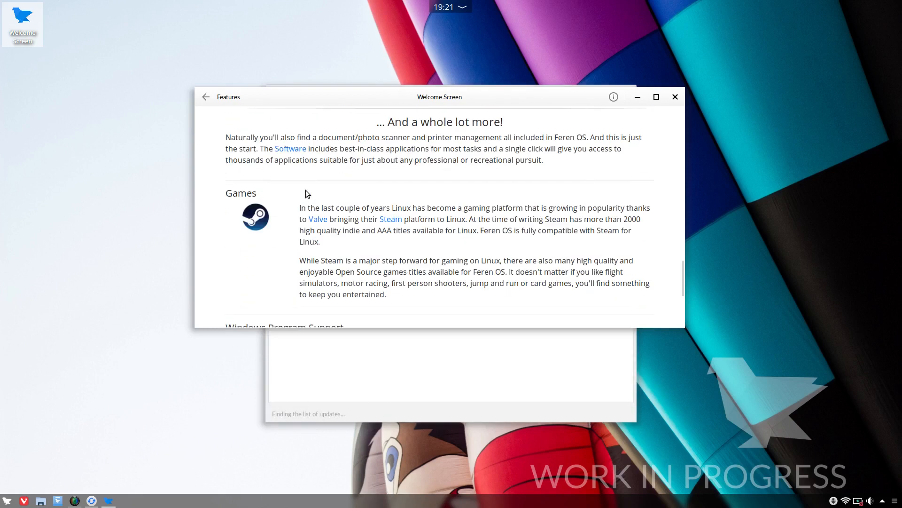
{"action": "left_click_drag", "start_coordinate": [532, 106], "coordinate": [430, 129]}
{"action": "left_click", "coordinate": [107, 118]}
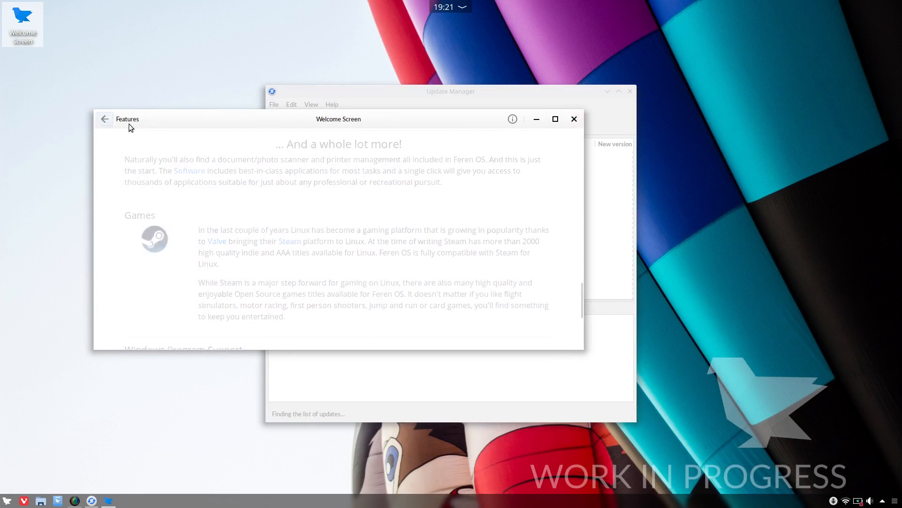
{"action": "left_click_drag", "start_coordinate": [409, 124], "coordinate": [471, 141]}
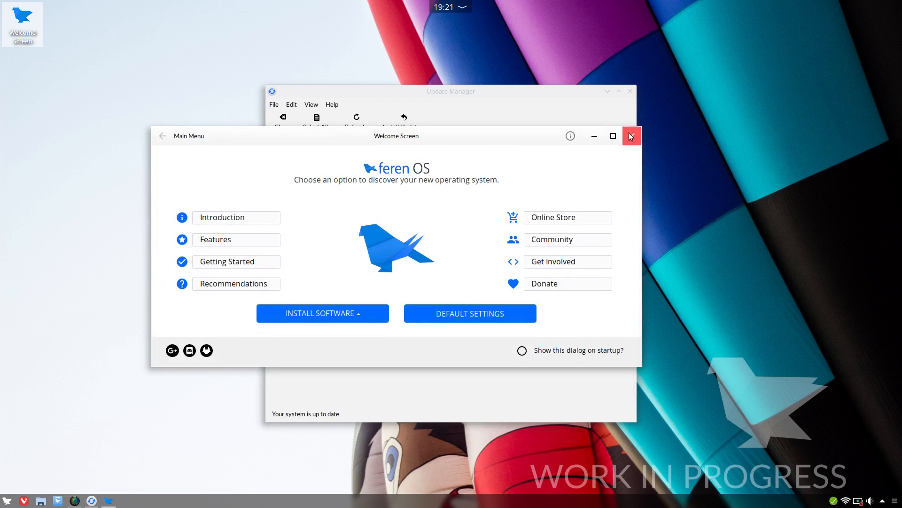
Close the Welcome Screen and Update Manager, then peek at hidden tray items and panel editing options
{"action": "left_click", "coordinate": [630, 135]}
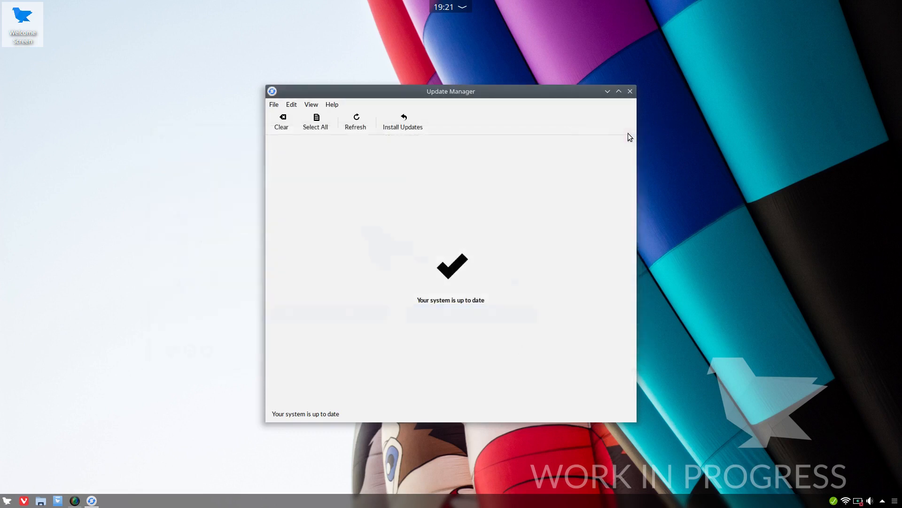
{"action": "mouse_move", "coordinate": [464, 95]}
{"action": "left_mouse_down"}
{"action": "mouse_move", "coordinate": [390, 94]}
{"action": "mouse_move", "coordinate": [493, 94]}
{"action": "mouse_move", "coordinate": [480, 95]}
{"action": "left_mouse_up"}
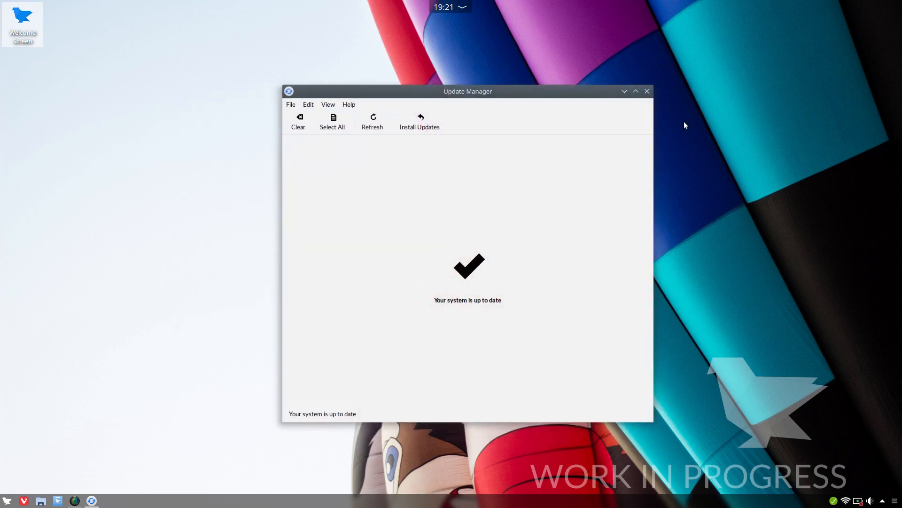
{"action": "left_click", "coordinate": [647, 91]}
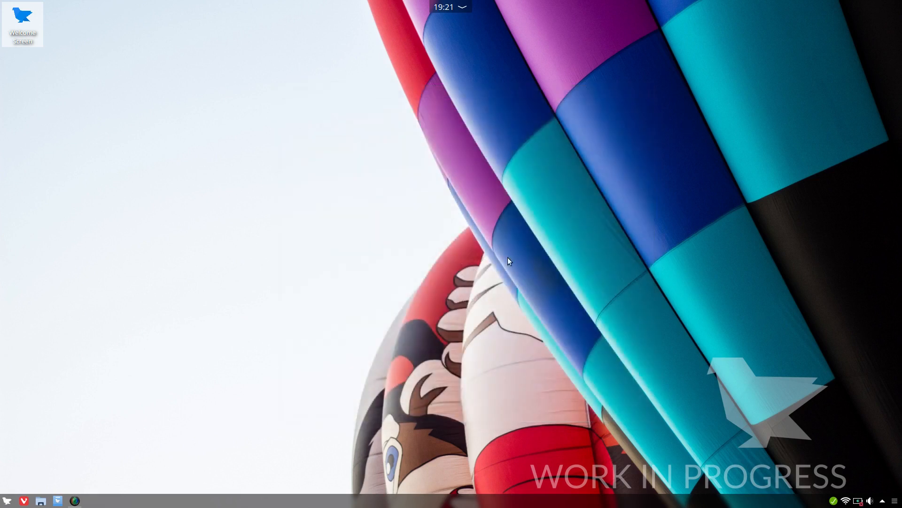
{"action": "left_click", "coordinate": [883, 502]}
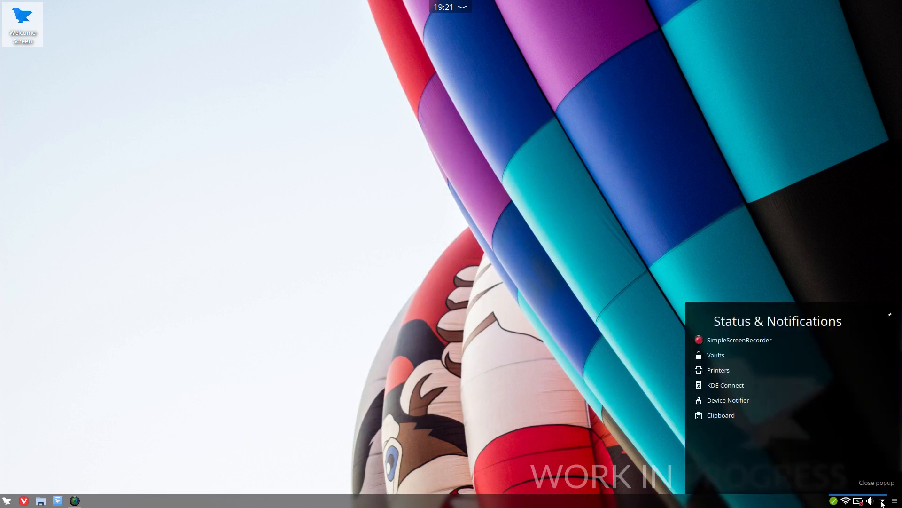
{"action": "left_click", "coordinate": [895, 501]}
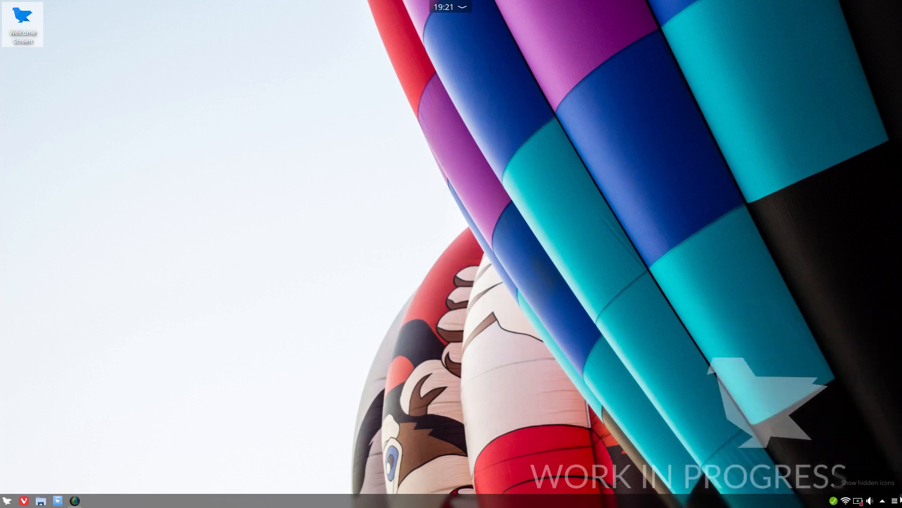
{"action": "left_click", "coordinate": [788, 343]}
Open the Add Widgets browser from the desktop menu, scroll through the widgets, and close it
{"action": "right_click", "coordinate": [128, 235]}
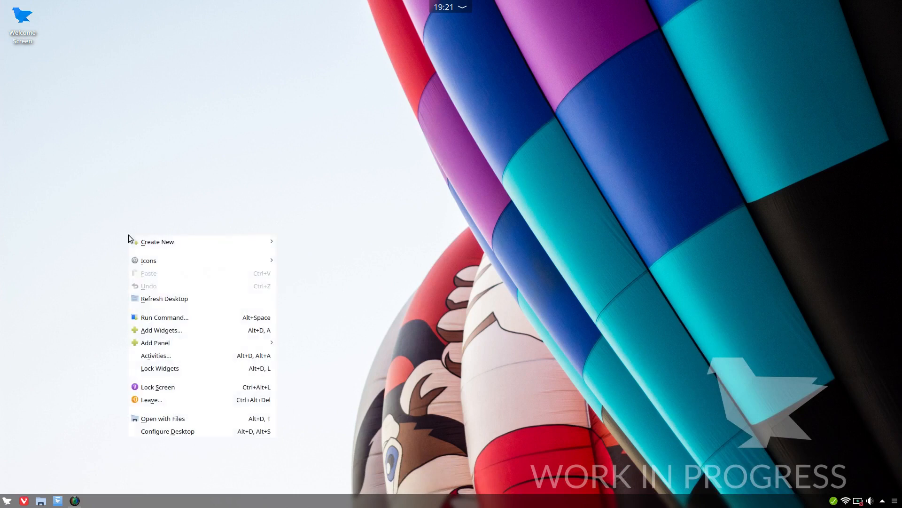
{"action": "left_click", "coordinate": [158, 329]}
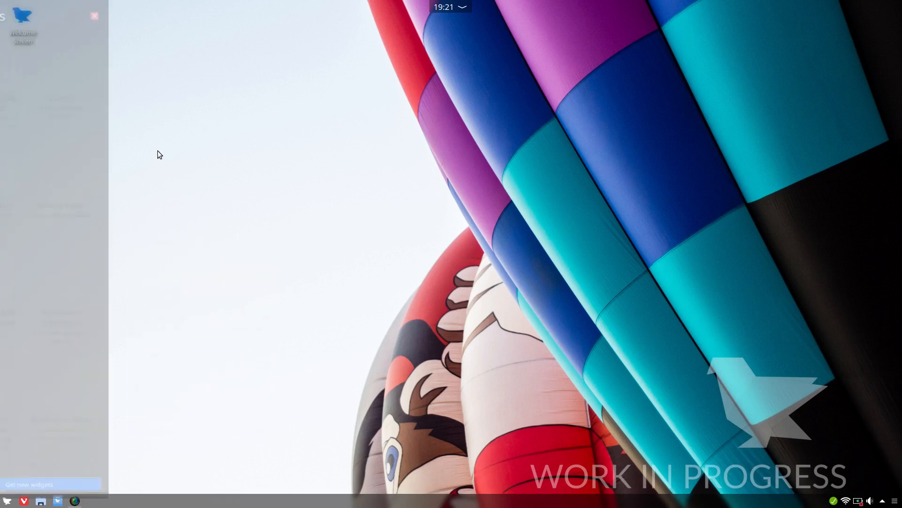
{"action": "scroll", "coordinate": [27, 225], "scroll_direction": "down", "scroll_amount": 4}
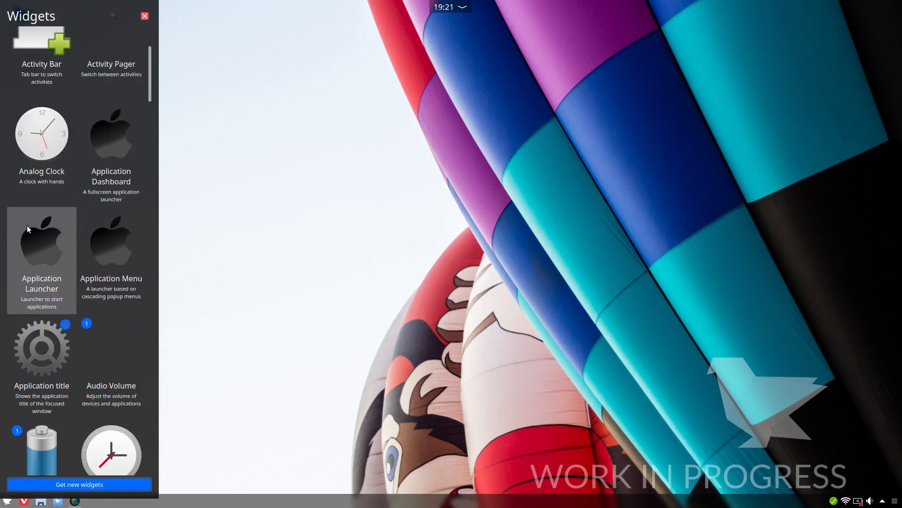
{"action": "scroll", "coordinate": [26, 225], "scroll_direction": "down", "scroll_amount": 6}
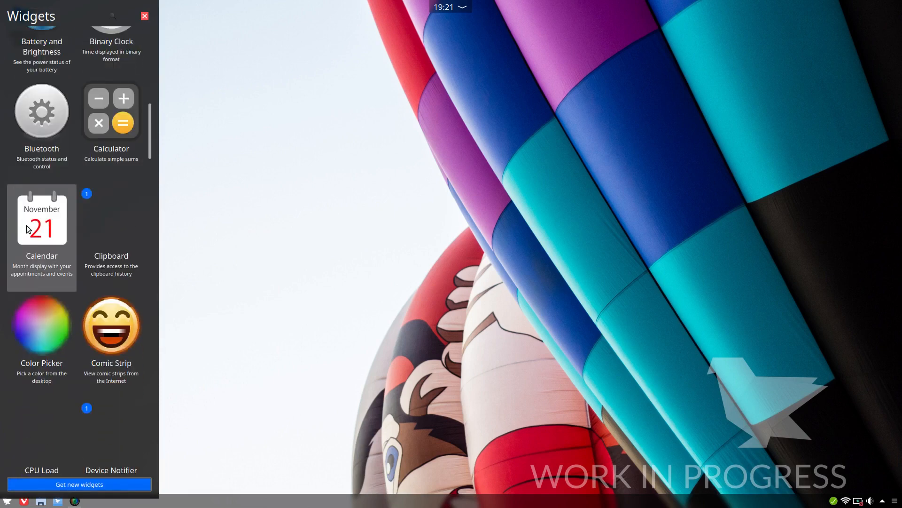
{"action": "scroll", "coordinate": [26, 225], "scroll_direction": "down", "scroll_amount": 2}
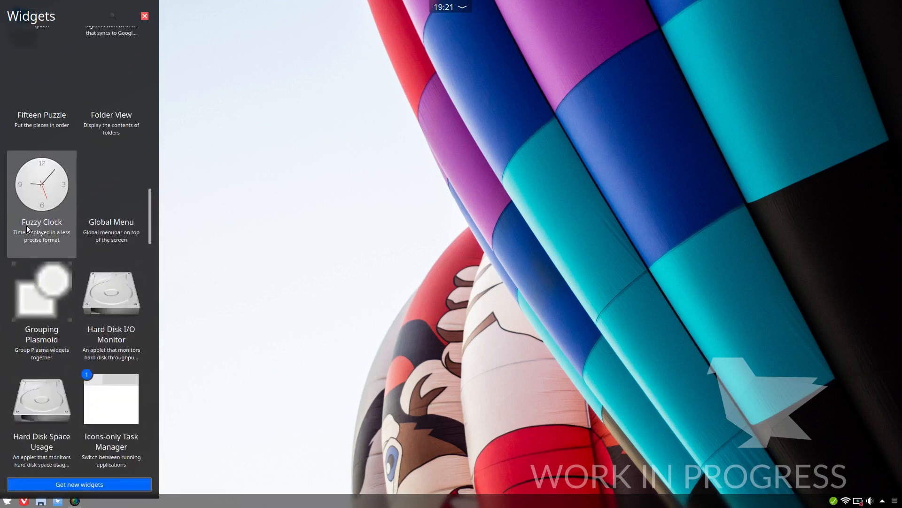
{"action": "scroll", "coordinate": [26, 225], "scroll_direction": "up", "scroll_amount": 2}
{"action": "scroll", "coordinate": [27, 225], "scroll_direction": "up", "scroll_amount": 2}
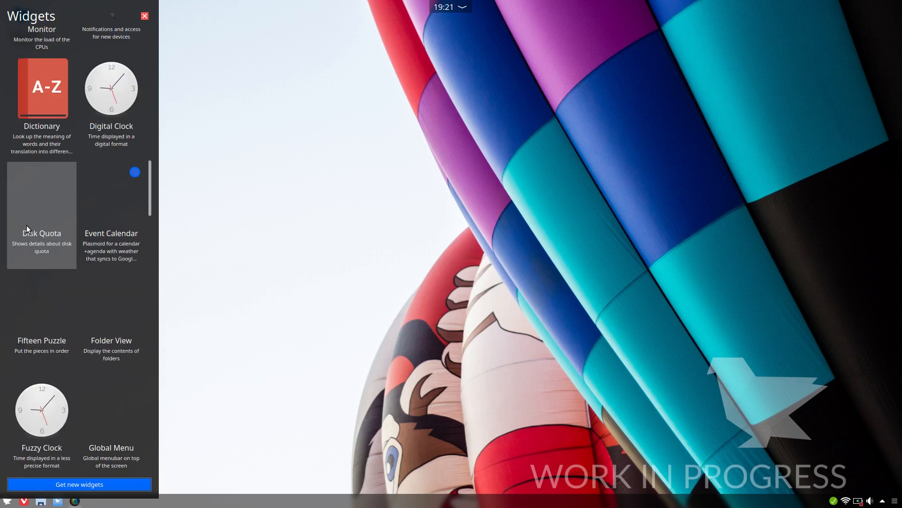
{"action": "scroll", "coordinate": [26, 225], "scroll_direction": "down", "scroll_amount": 1}
{"action": "scroll", "coordinate": [27, 224], "scroll_direction": "up", "scroll_amount": 4}
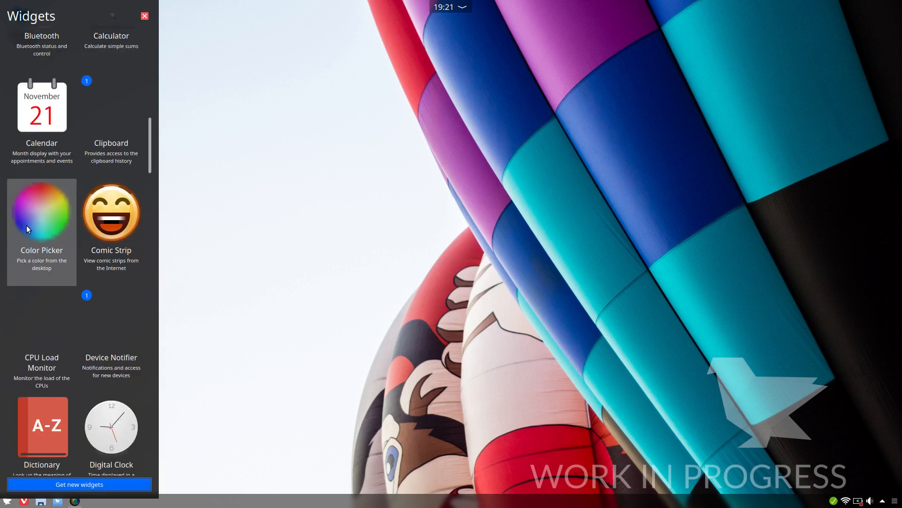
{"action": "scroll", "coordinate": [26, 224], "scroll_direction": "up", "scroll_amount": 3}
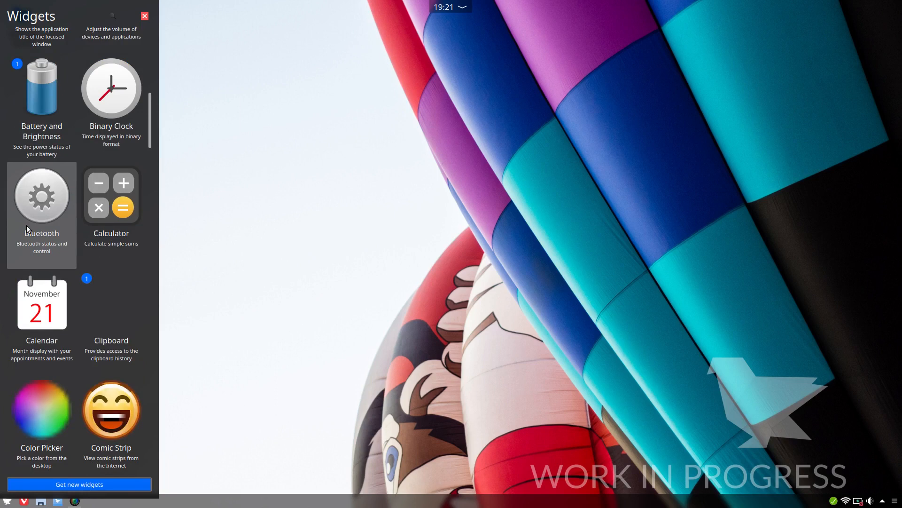
{"action": "scroll", "coordinate": [26, 225], "scroll_direction": "up", "scroll_amount": 8}
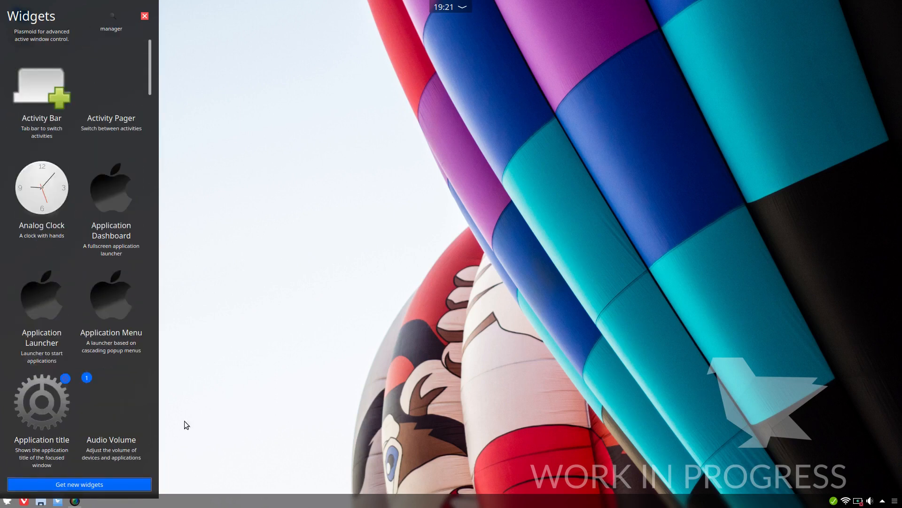
{"action": "left_click", "coordinate": [185, 421]}
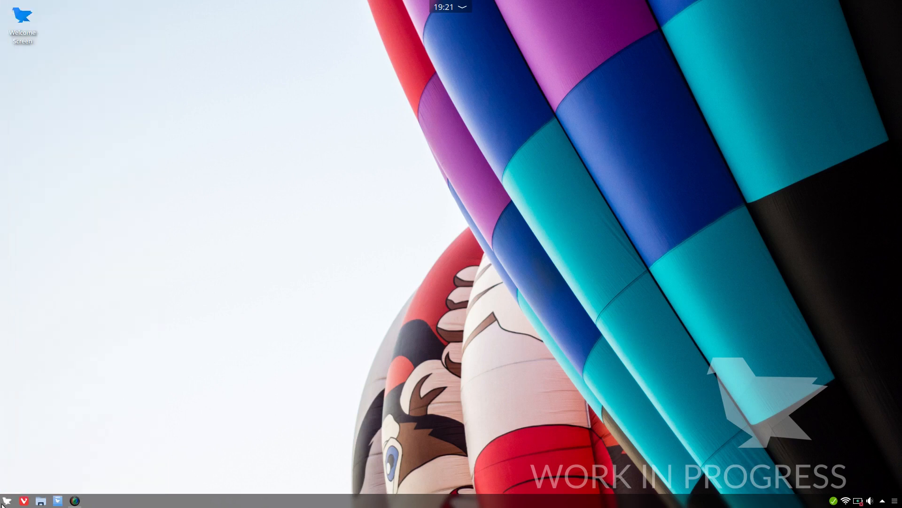
{"action": "left_click", "coordinate": [6, 501]}
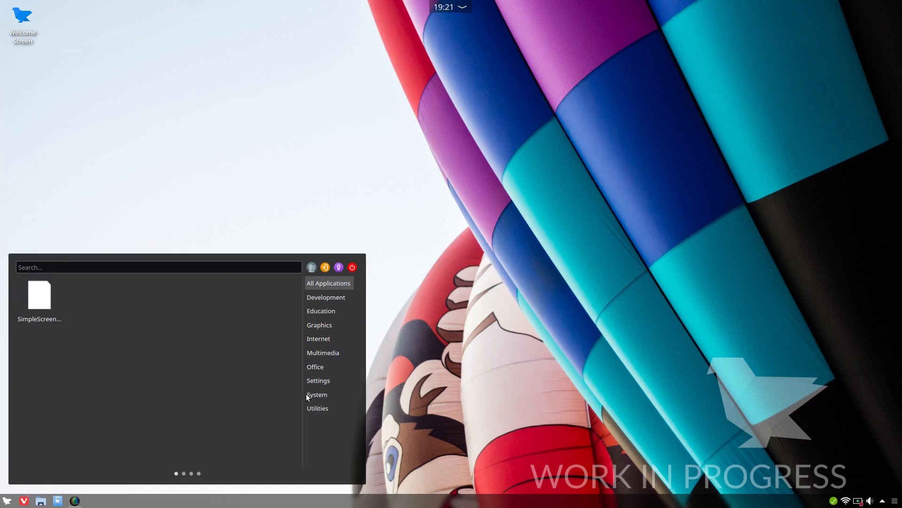
Launch System Settings and apply the Breeze Dark icon theme from the Icons page
{"action": "mouse_move", "coordinate": [320, 381]}
{"action": "left_click", "coordinate": [137, 350]}
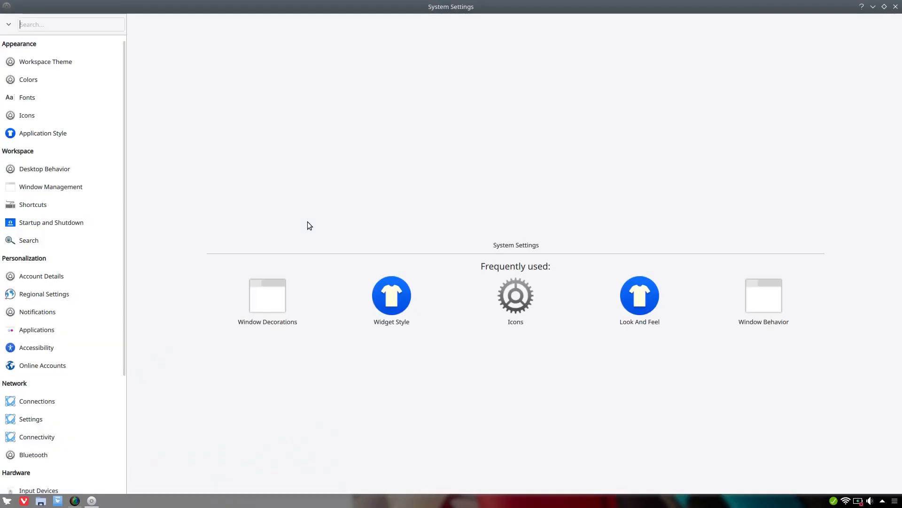
{"action": "left_click", "coordinate": [33, 117]}
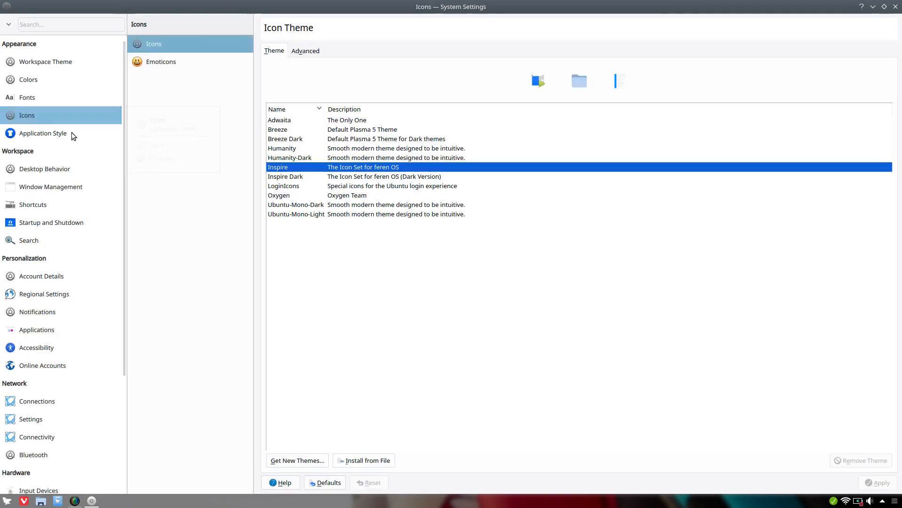
{"action": "left_click", "coordinate": [283, 137]}
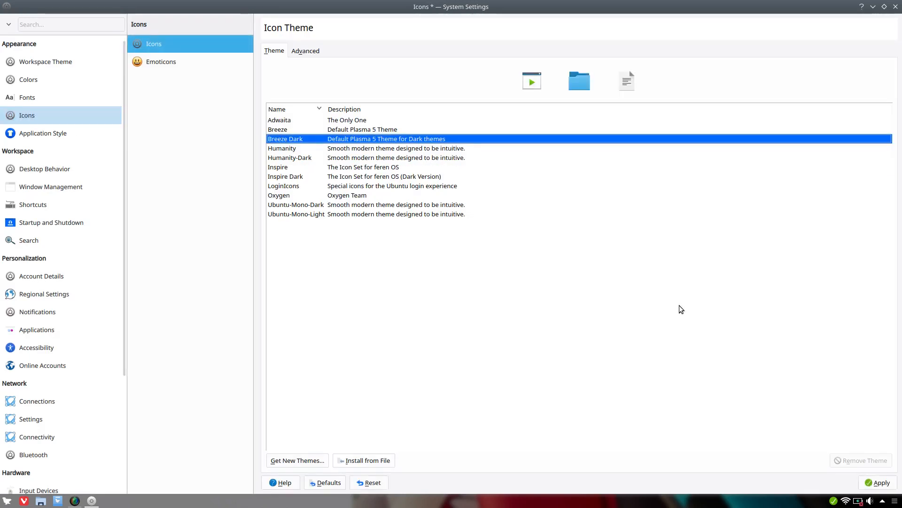
{"action": "left_click", "coordinate": [877, 483]}
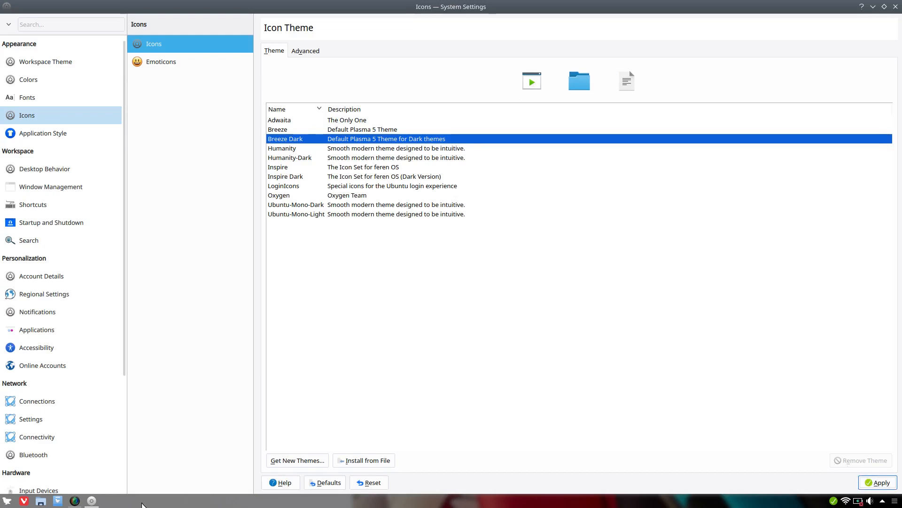
Preview the new icons in a Home window, then minimize it and System Settings
{"action": "left_click", "coordinate": [44, 501]}
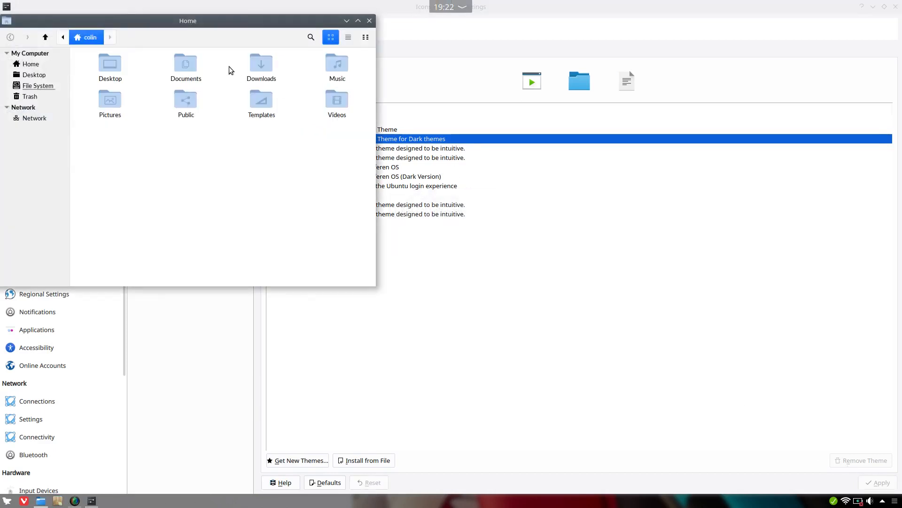
{"action": "left_click_drag", "start_coordinate": [191, 21], "coordinate": [564, 113]}
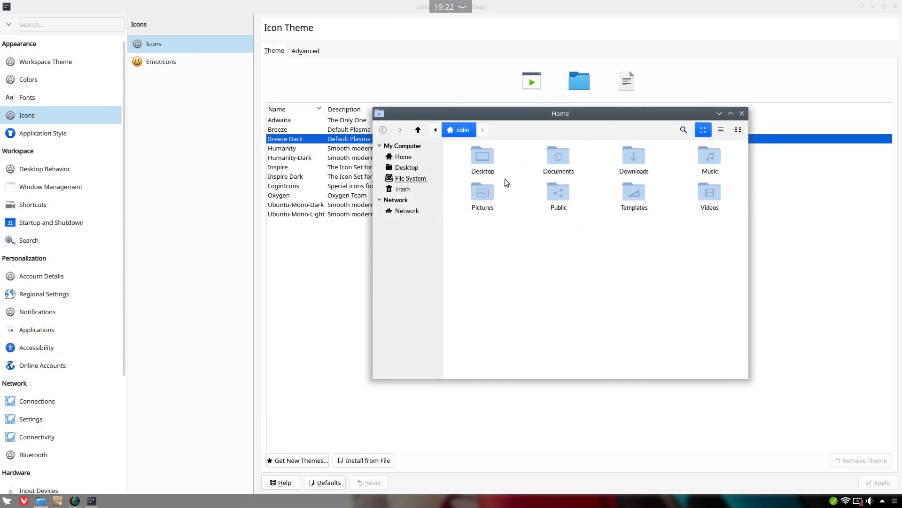
{"action": "left_click", "coordinate": [719, 114]}
{"action": "left_click", "coordinate": [874, 7]}
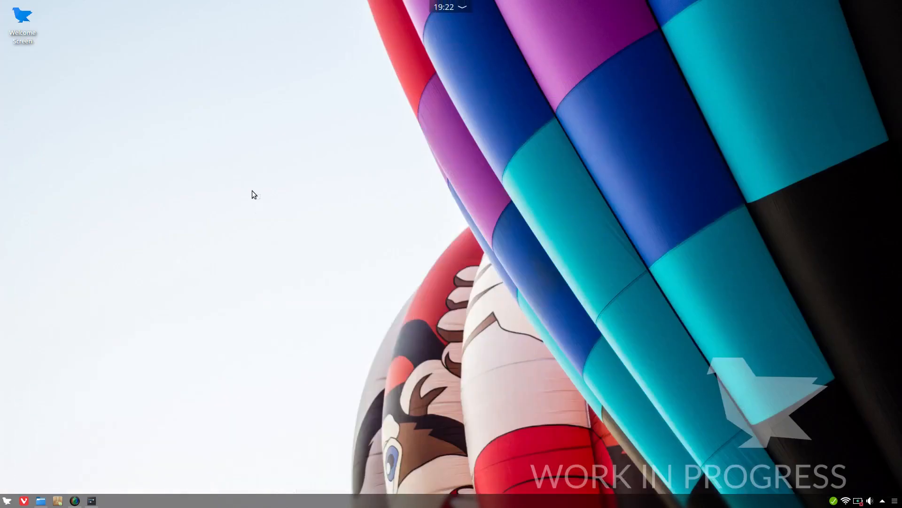
Browse the Add Widgets list, close it, and bring up the desktop context menu again
{"action": "right_click", "coordinate": [252, 191]}
{"action": "left_click", "coordinate": [282, 286]}
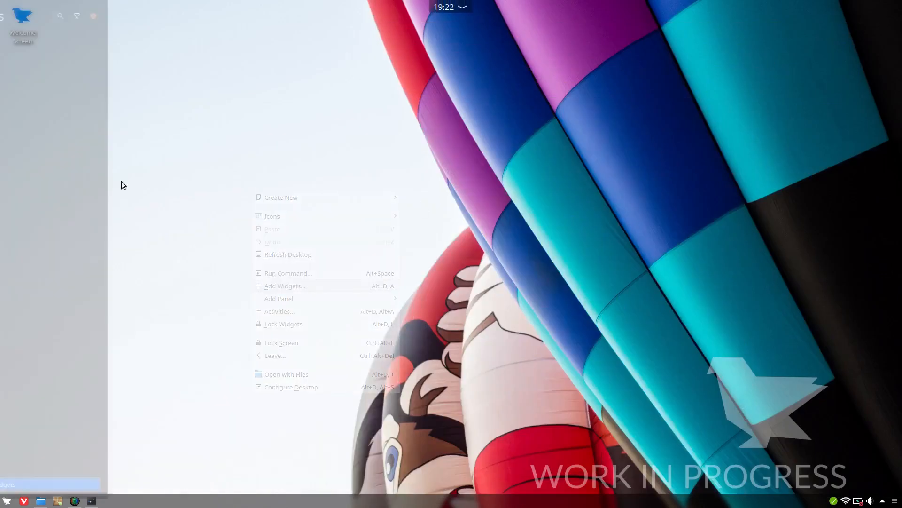
{"action": "scroll", "coordinate": [46, 137], "scroll_direction": "down", "scroll_amount": 13}
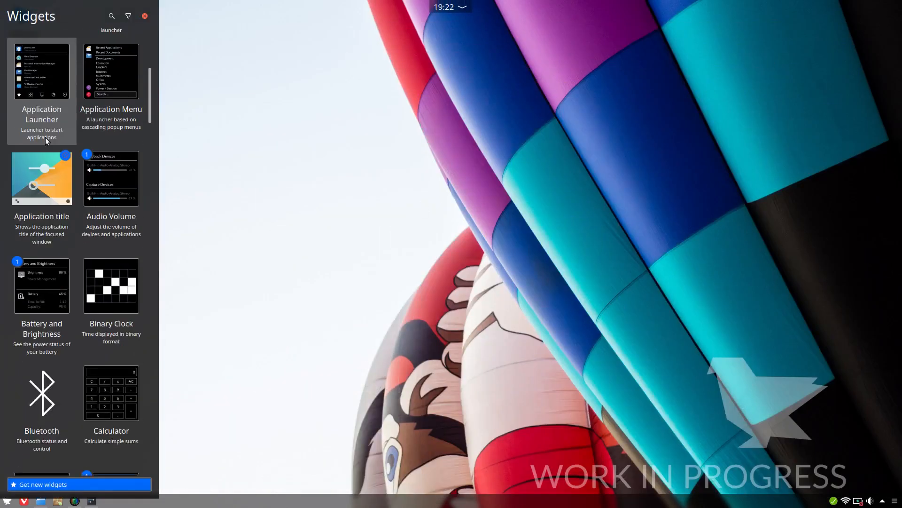
{"action": "scroll", "coordinate": [46, 136], "scroll_direction": "down", "scroll_amount": 4}
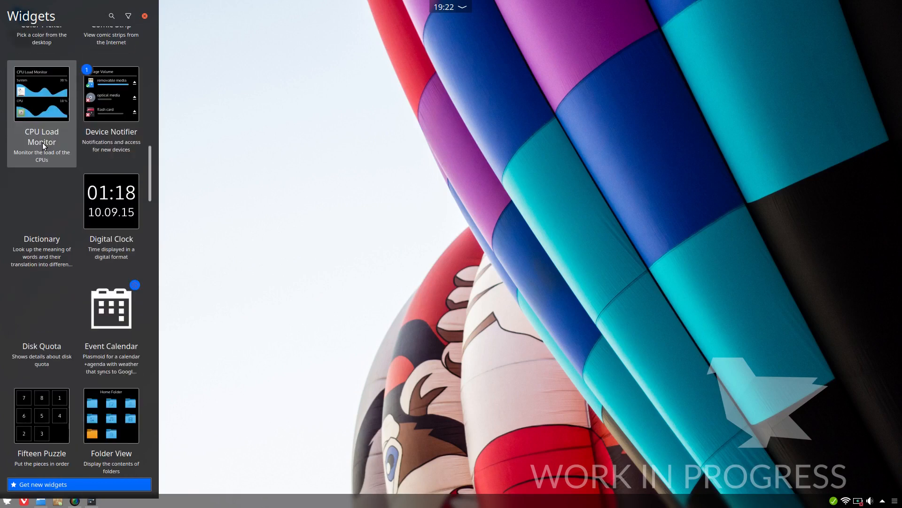
{"action": "scroll", "coordinate": [17, 305], "scroll_direction": "down", "scroll_amount": 10}
{"action": "scroll", "coordinate": [18, 306], "scroll_direction": "up", "scroll_amount": 10}
{"action": "scroll", "coordinate": [25, 248], "scroll_direction": "down", "scroll_amount": 4}
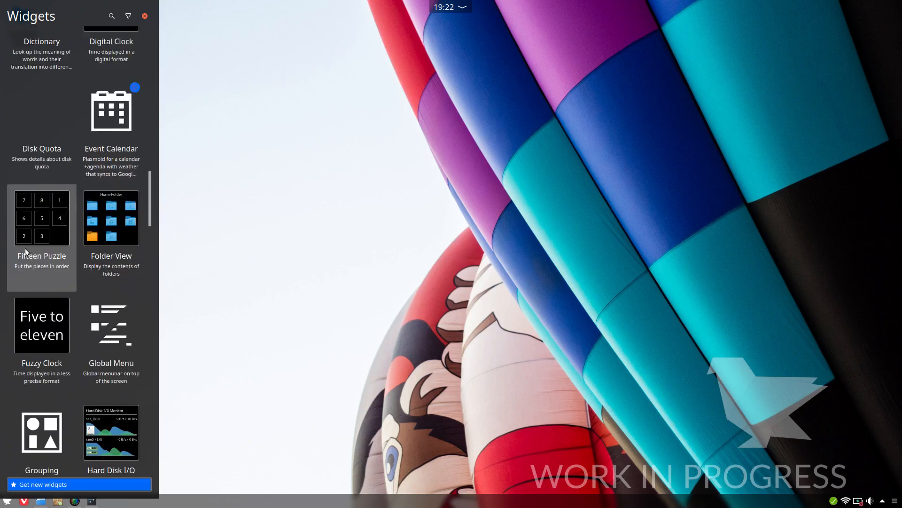
{"action": "scroll", "coordinate": [25, 248], "scroll_direction": "down", "scroll_amount": 20}
{"action": "scroll", "coordinate": [25, 250], "scroll_direction": "down", "scroll_amount": 14}
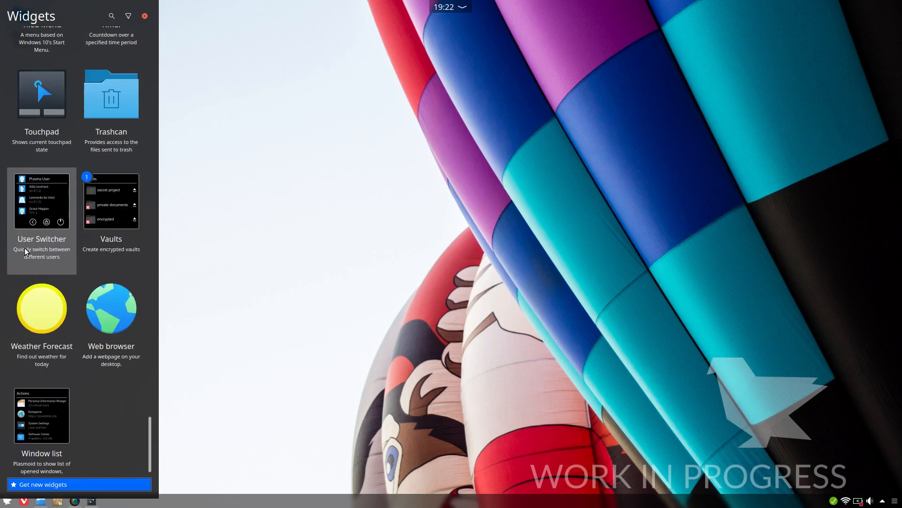
{"action": "scroll", "coordinate": [24, 249], "scroll_direction": "up", "scroll_amount": 10}
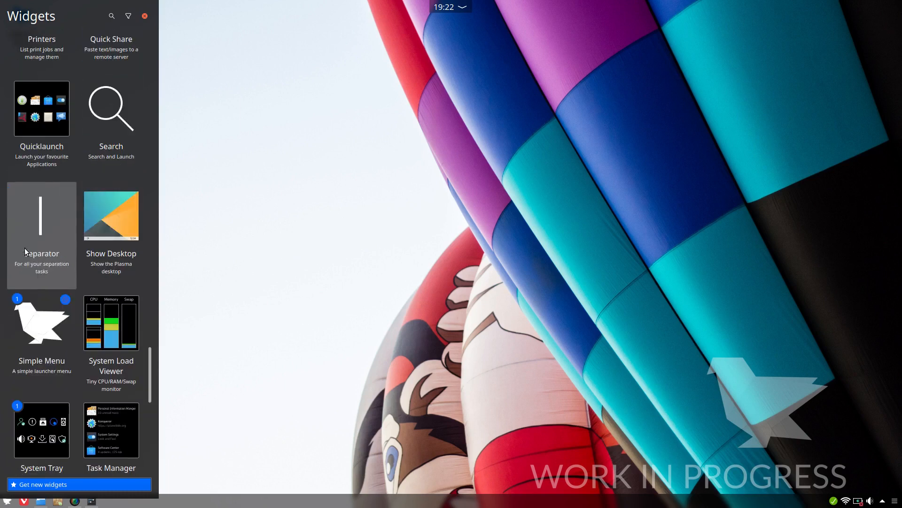
{"action": "left_click", "coordinate": [284, 269]}
{"action": "right_click", "coordinate": [205, 158]}
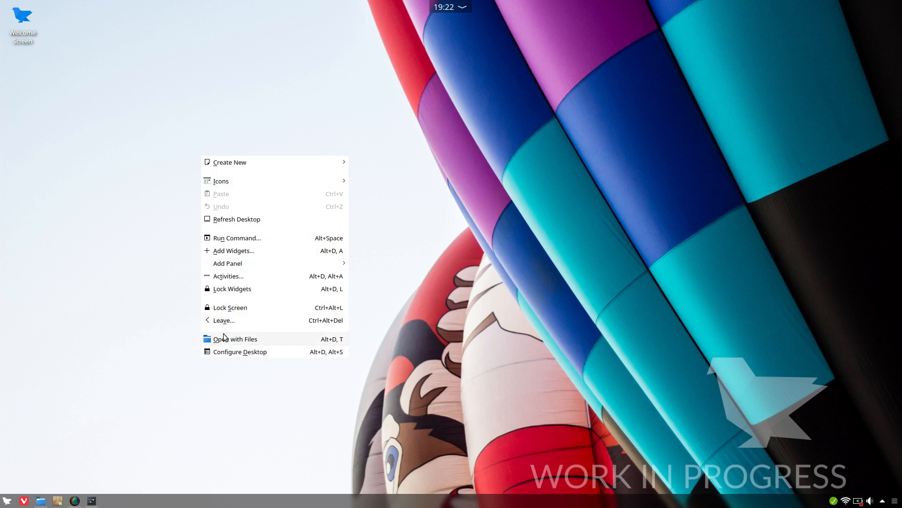
In System Settings, select the Inspire icon theme on the Icons page and apply it
{"action": "left_click", "coordinate": [143, 304]}
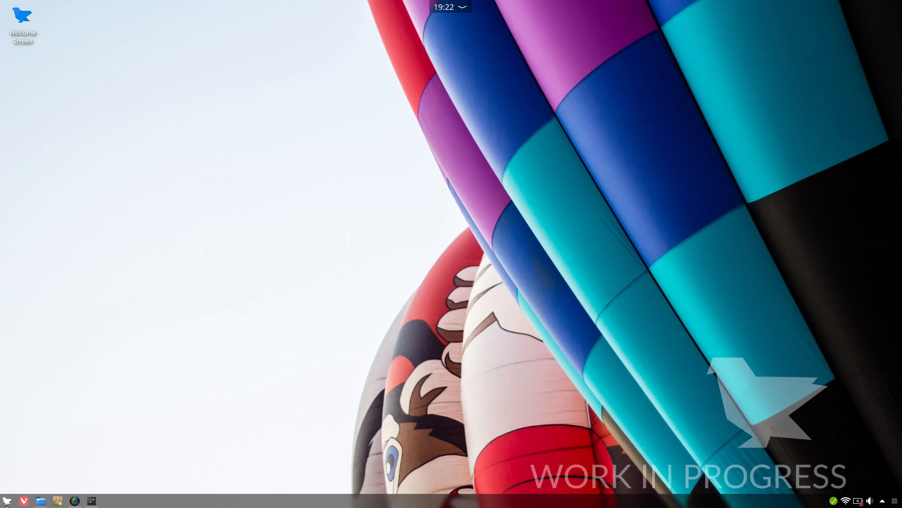
{"action": "left_click", "coordinate": [8, 502]}
{"action": "mouse_move", "coordinate": [329, 397]}
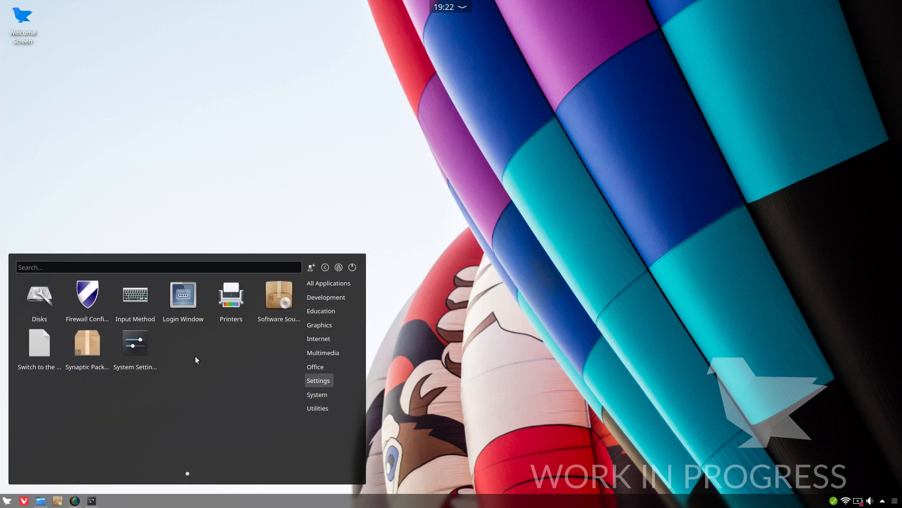
{"action": "left_click", "coordinate": [137, 346]}
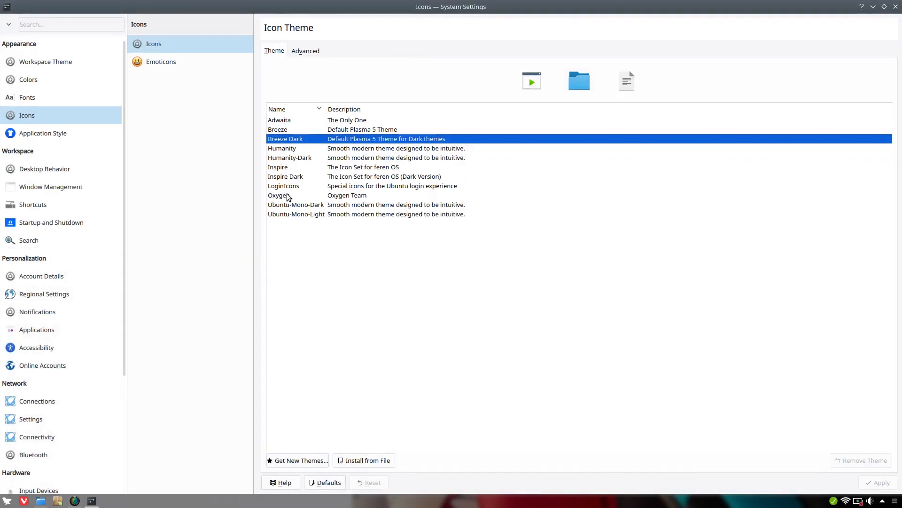
{"action": "left_click", "coordinate": [281, 168]}
{"action": "left_click", "coordinate": [878, 483]}
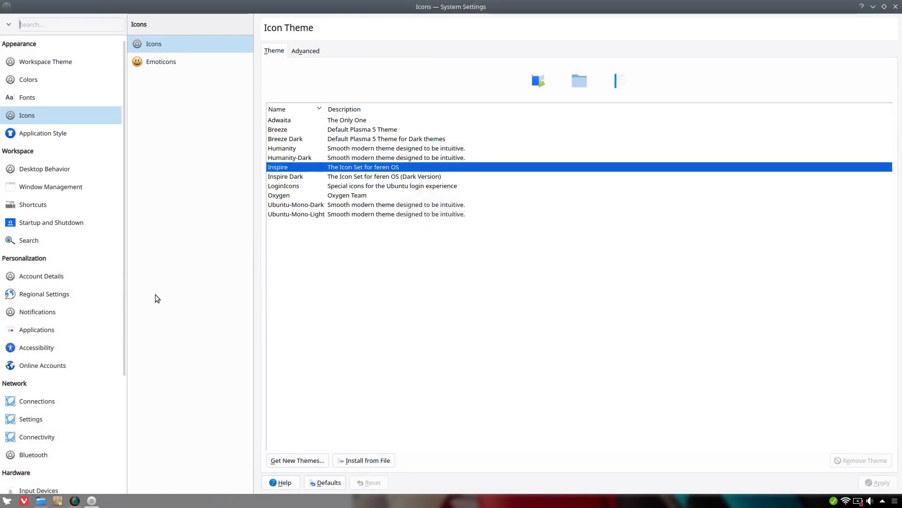
{"action": "left_click", "coordinate": [29, 169]}
Enable Wobbly Windows in Desktop Effects, apply it, and drag the window to see it wobble
{"action": "left_click", "coordinate": [166, 62]}
{"action": "scroll", "coordinate": [364, 219], "scroll_direction": "down", "scroll_amount": 5}
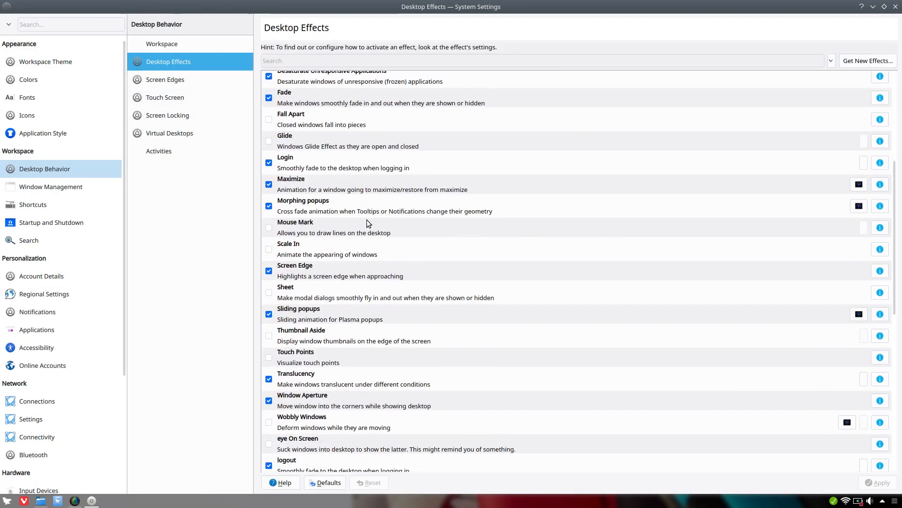
{"action": "scroll", "coordinate": [366, 219], "scroll_direction": "up", "scroll_amount": 3}
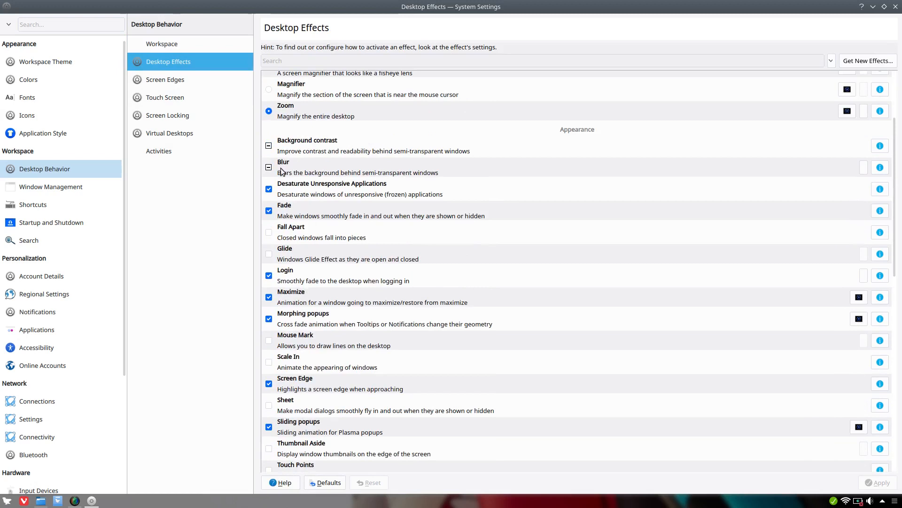
{"action": "scroll", "coordinate": [375, 200], "scroll_direction": "down", "scroll_amount": 8}
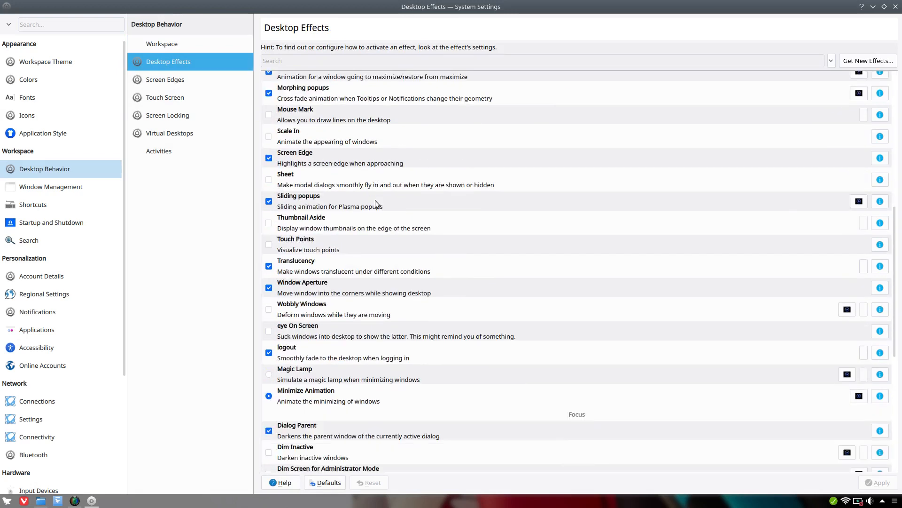
{"action": "scroll", "coordinate": [376, 200], "scroll_direction": "down", "scroll_amount": 2}
{"action": "scroll", "coordinate": [375, 201], "scroll_direction": "down", "scroll_amount": 2}
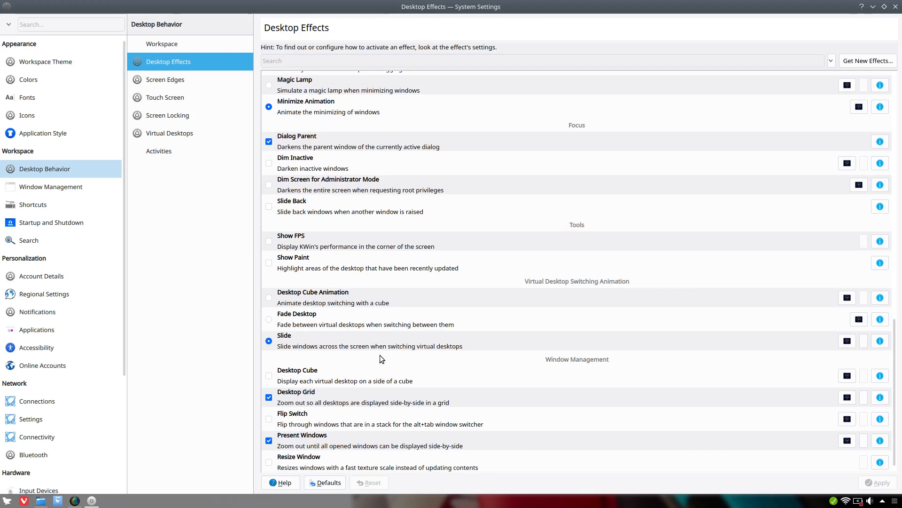
{"action": "scroll", "coordinate": [380, 357], "scroll_direction": "up", "scroll_amount": 5}
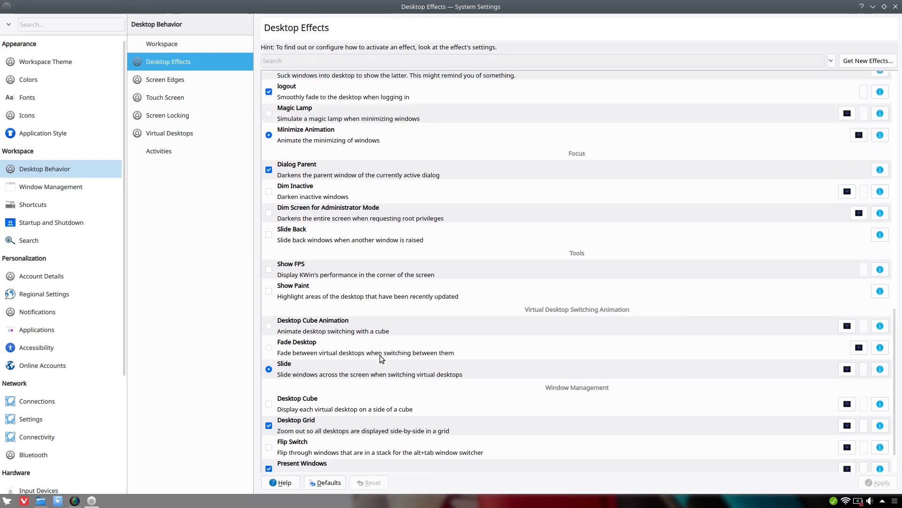
{"action": "scroll", "coordinate": [381, 357], "scroll_direction": "up", "scroll_amount": 4}
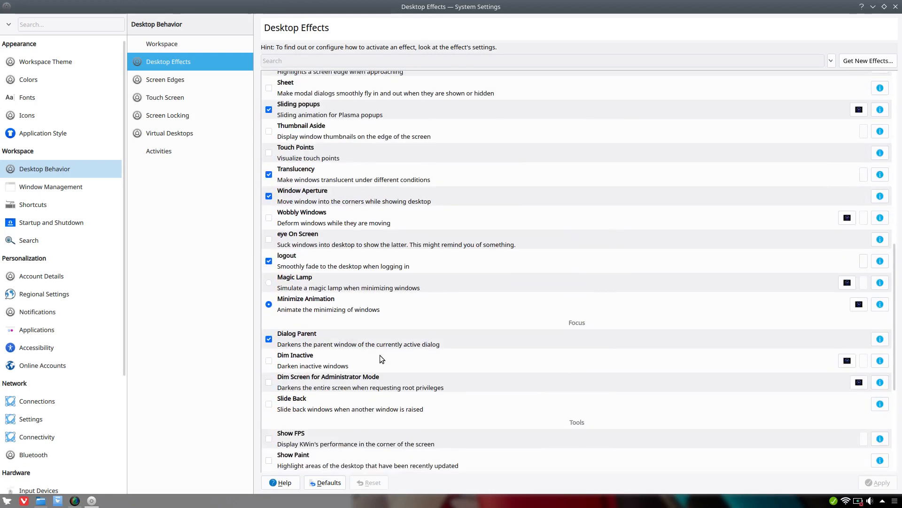
{"action": "left_click", "coordinate": [267, 218]}
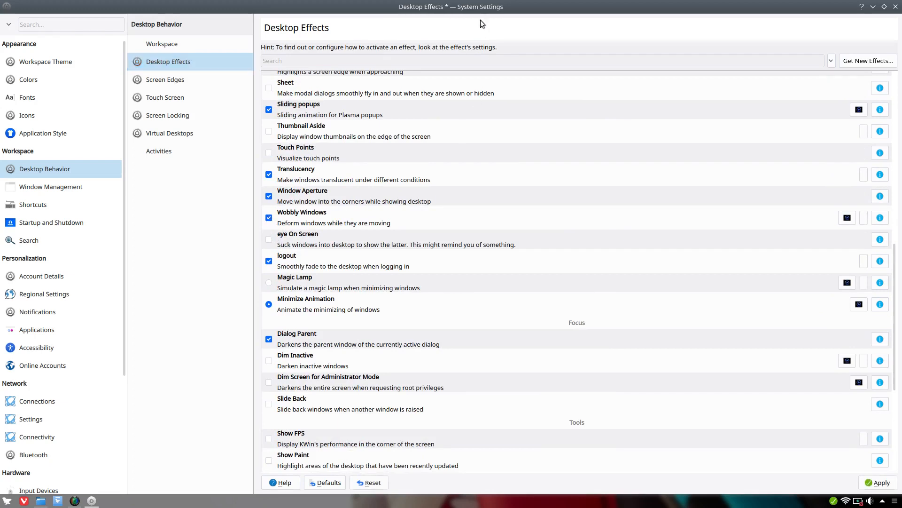
{"action": "left_click", "coordinate": [878, 482]}
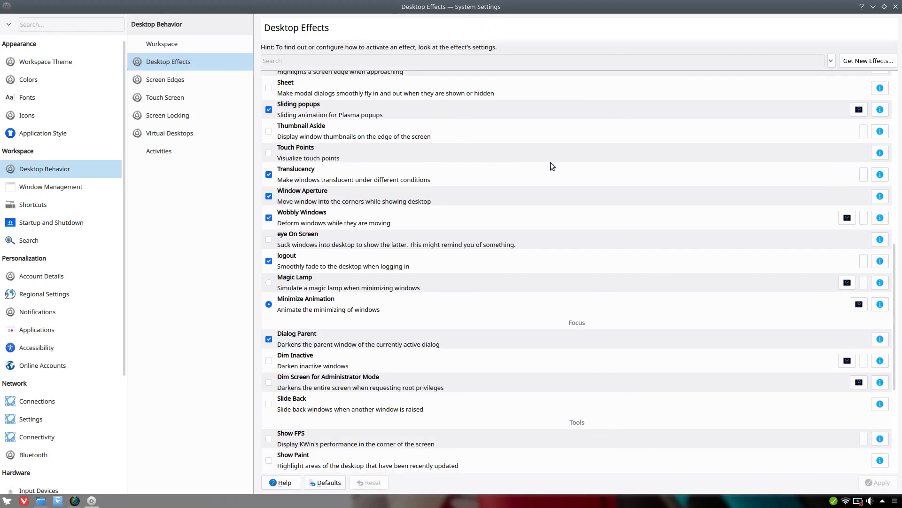
{"action": "left_click_drag", "start_coordinate": [422, 13], "coordinate": [460, 83]}
{"action": "left_click_drag", "start_coordinate": [389, 125], "coordinate": [385, 2]}
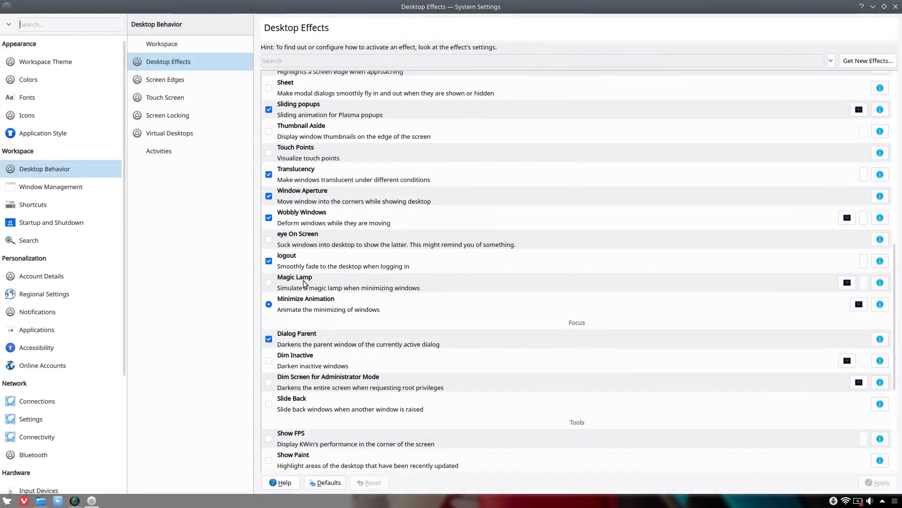
Untick Wobbly Windows, apply, restore the window size, and close System Settings
{"action": "left_click", "coordinate": [268, 217]}
{"action": "left_click", "coordinate": [879, 483]}
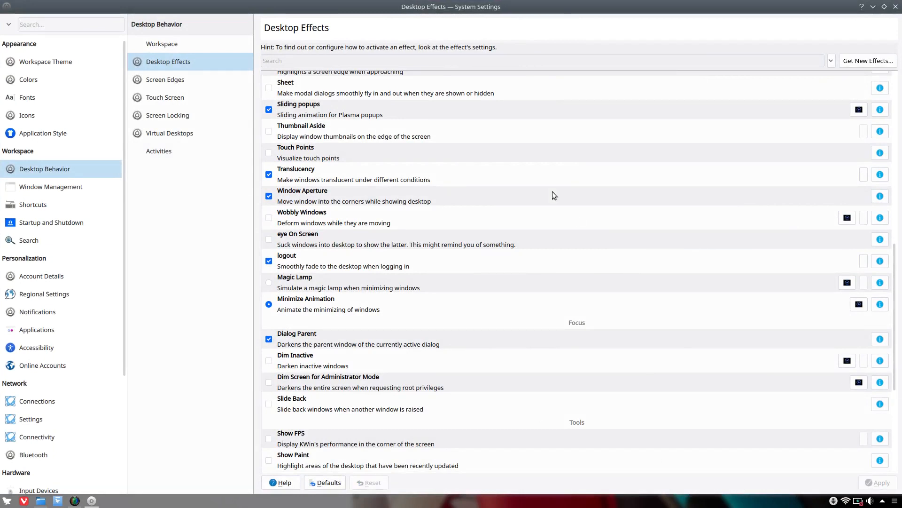
{"action": "double_click", "coordinate": [536, 12]}
{"action": "left_click_drag", "start_coordinate": [337, 98], "coordinate": [376, 116]}
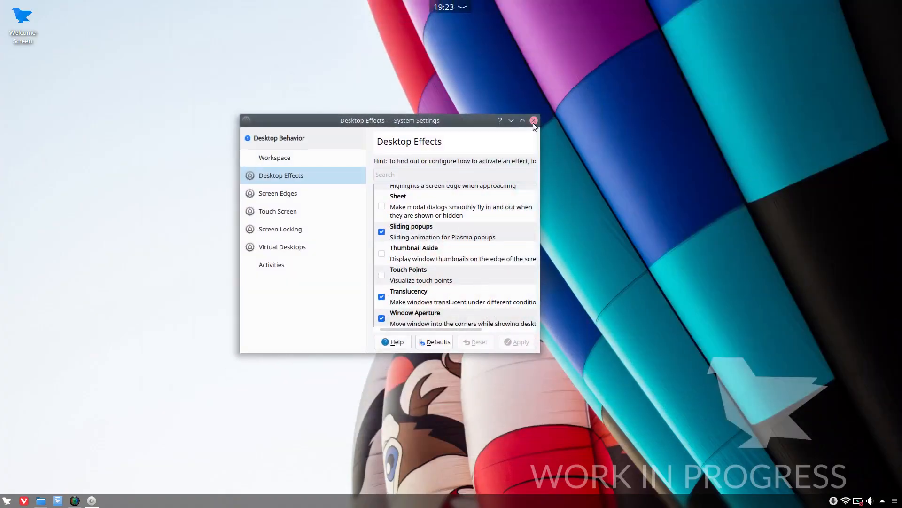
{"action": "left_click", "coordinate": [533, 120]}
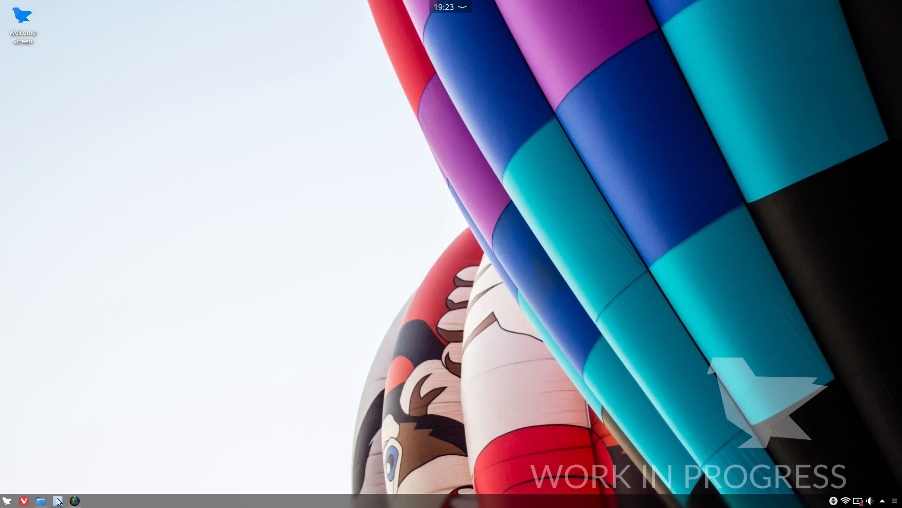
Add LibreOffice Calc from the launcher's Office category to Favorites and check the favourites list
{"action": "left_click", "coordinate": [8, 501]}
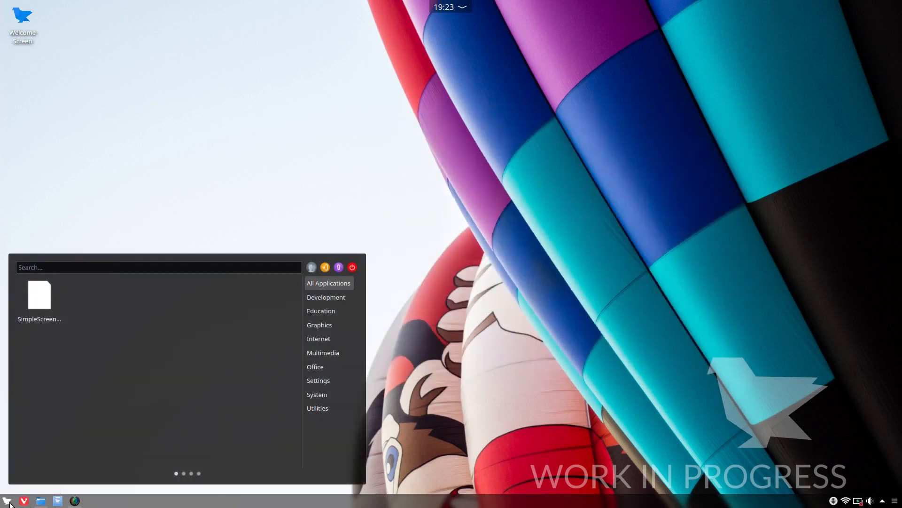
{"action": "mouse_move", "coordinate": [332, 311]}
{"action": "right_click", "coordinate": [5, 502]}
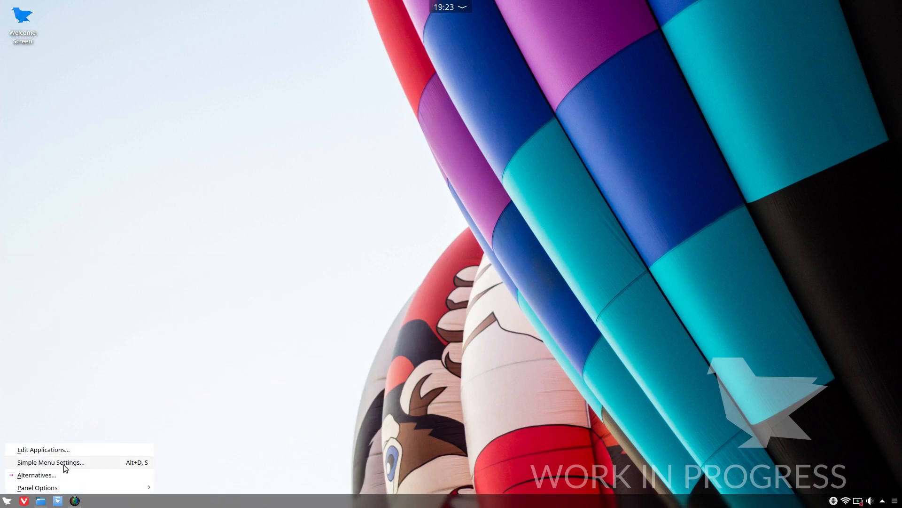
{"action": "left_click", "coordinate": [3, 503]}
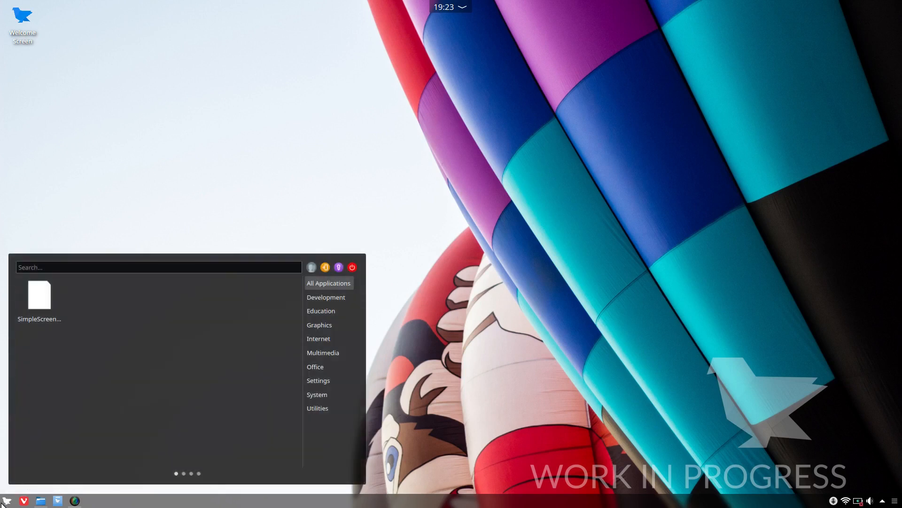
{"action": "mouse_move", "coordinate": [337, 321]}
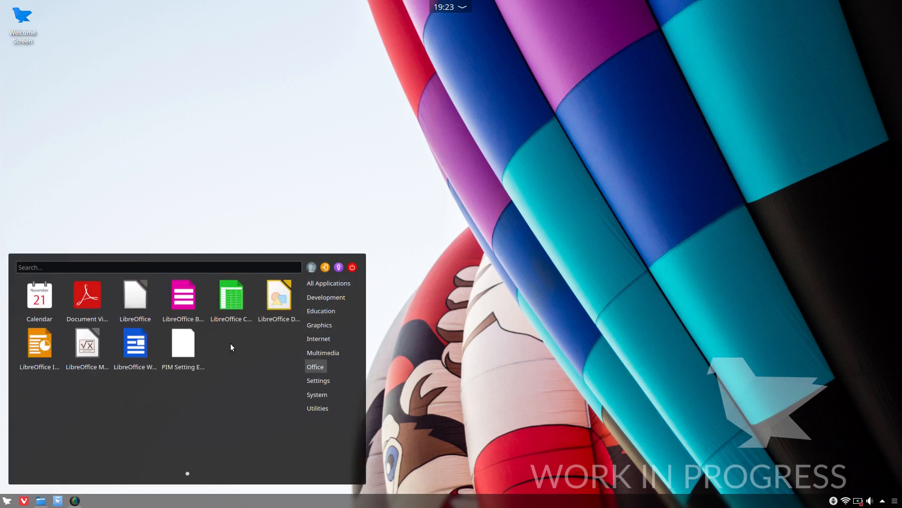
{"action": "mouse_move", "coordinate": [326, 377]}
{"action": "right_click", "coordinate": [220, 295]}
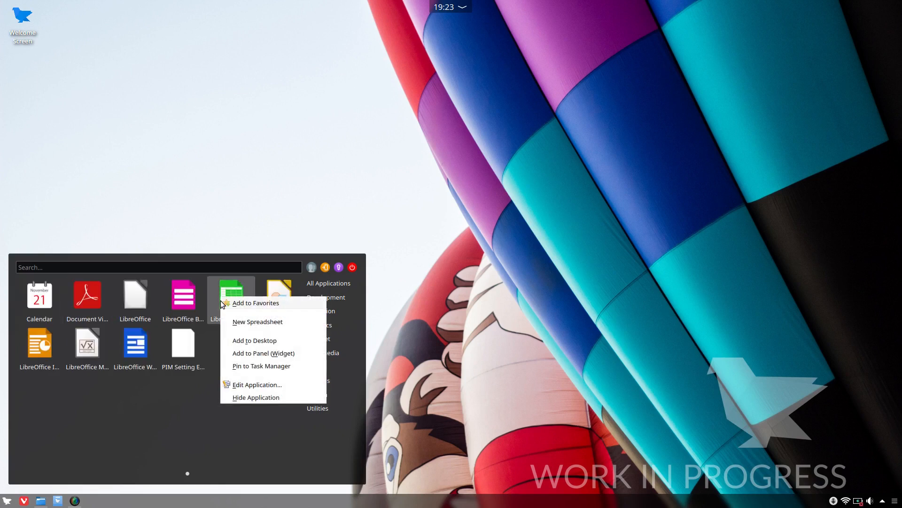
{"action": "left_click", "coordinate": [249, 303]}
{"action": "left_click", "coordinate": [6, 502]}
{"action": "left_click", "coordinate": [4, 502]}
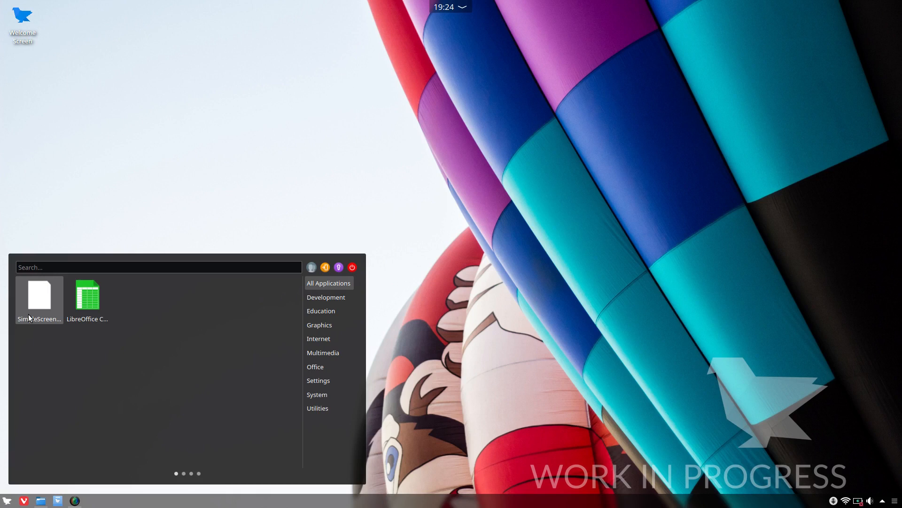
{"action": "mouse_move", "coordinate": [317, 405]}
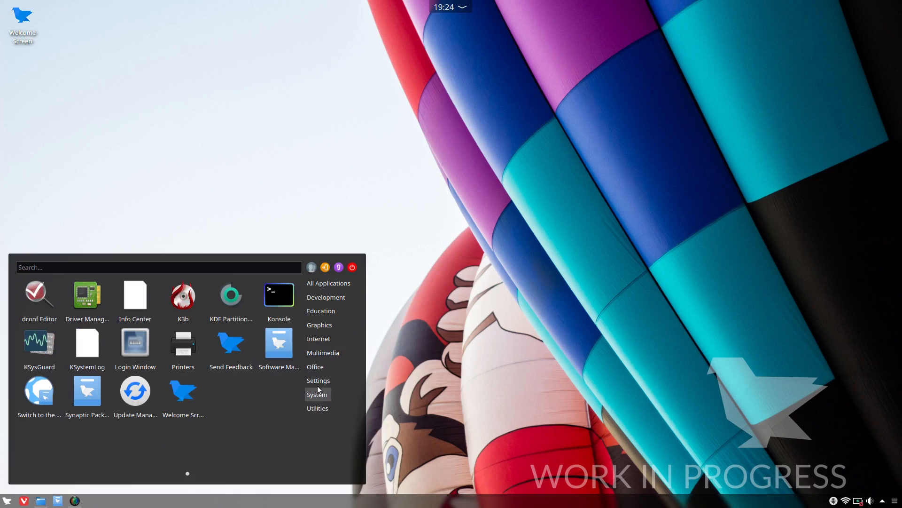
Launch Web Browser Manager from the Internet category and authenticate with the administrator password
{"action": "mouse_move", "coordinate": [319, 366]}
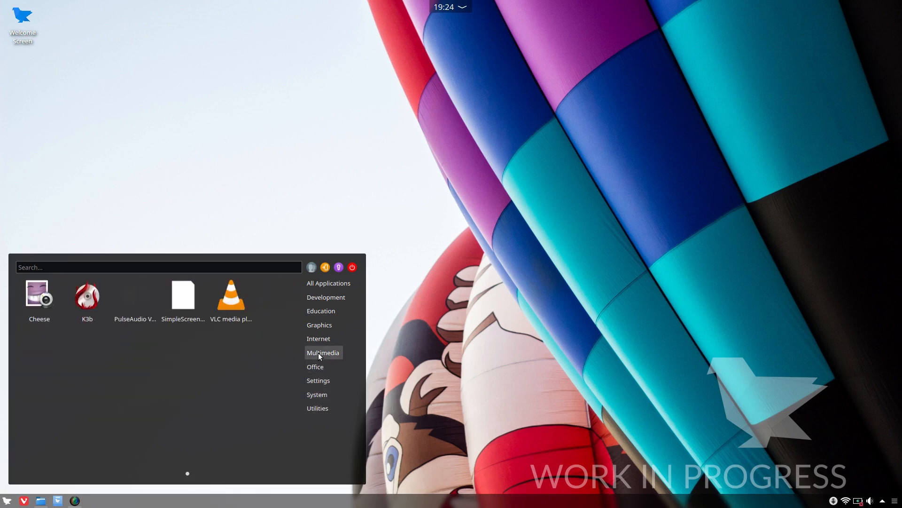
{"action": "mouse_move", "coordinate": [318, 342]}
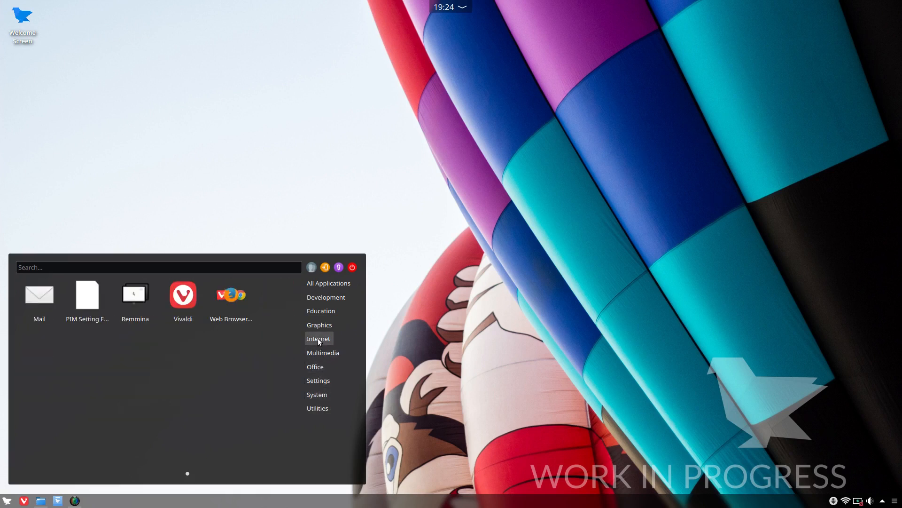
{"action": "left_click", "coordinate": [226, 296]}
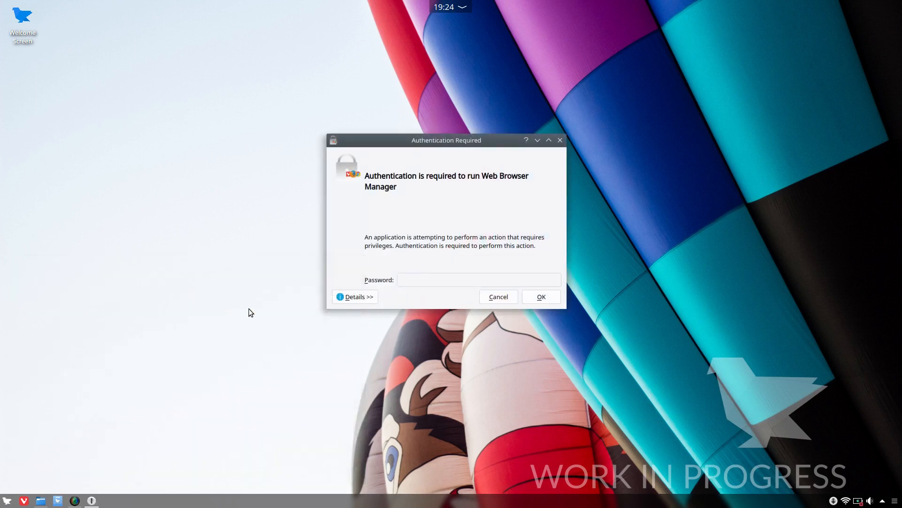
{"action": "type", "text": "••••••••"}
{"action": "key", "text": "Return"}
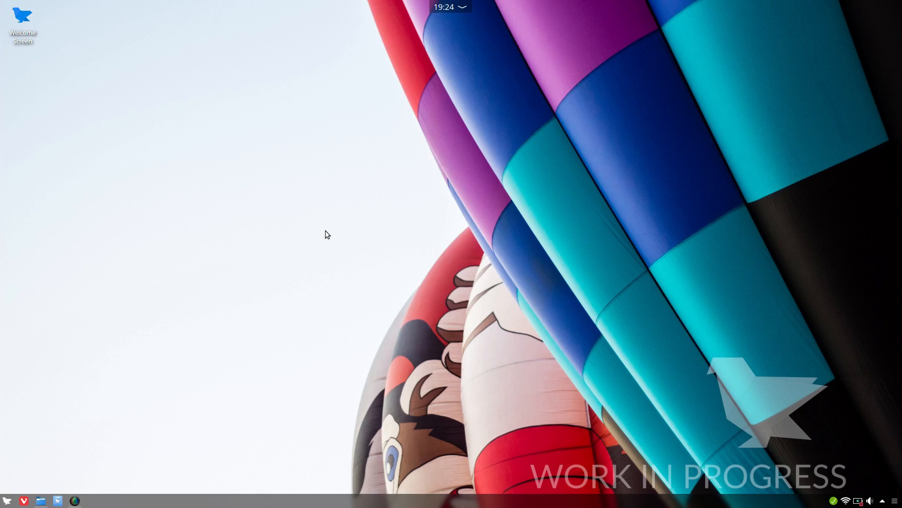
{"action": "left_click", "coordinate": [7, 502]}
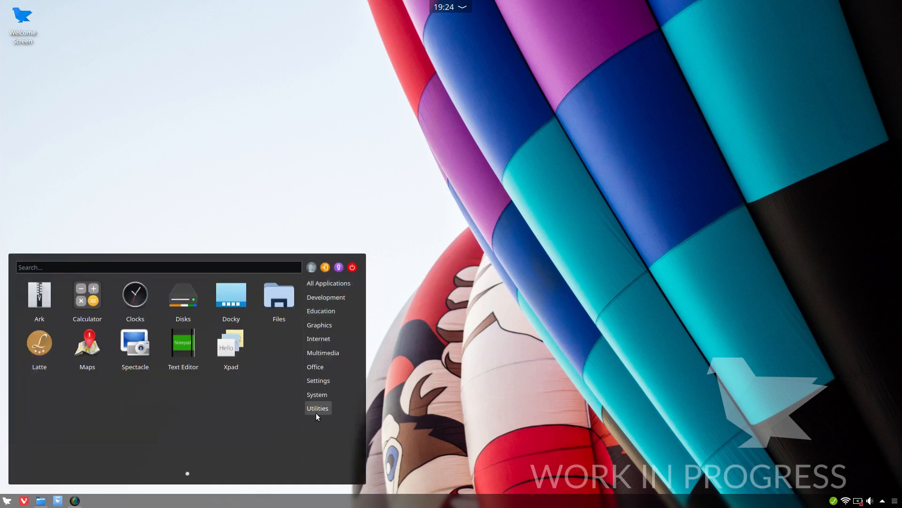
Install Google Chrome in Web Browser Manager and confirm Yes in the Continue? dialog
{"action": "mouse_move", "coordinate": [324, 291]}
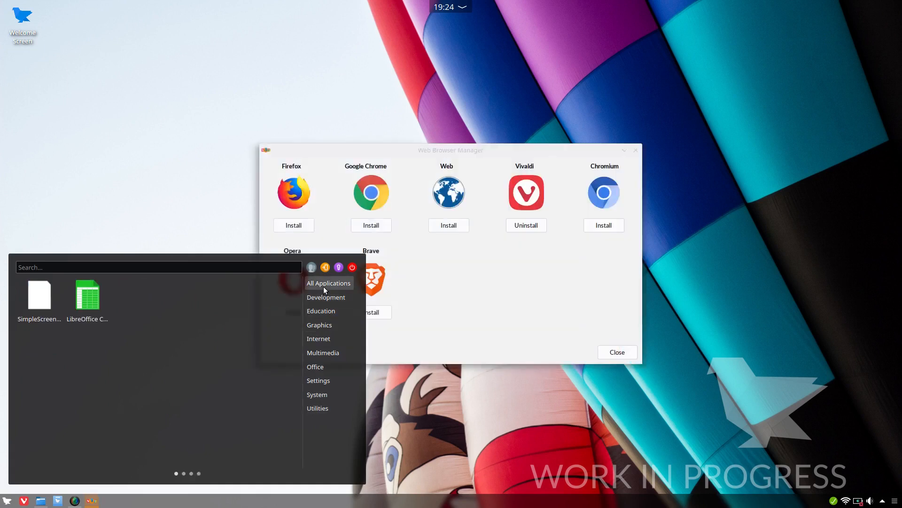
{"action": "left_click", "coordinate": [7, 501]}
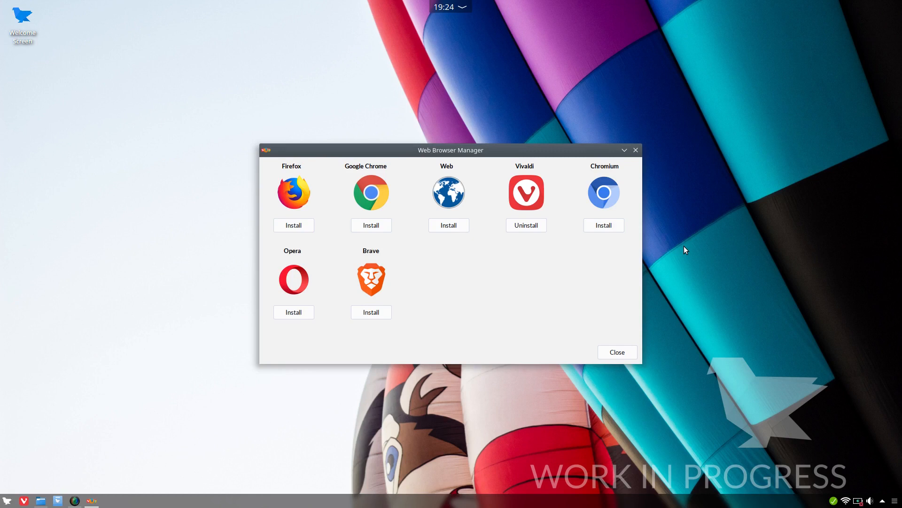
{"action": "left_click", "coordinate": [370, 228]}
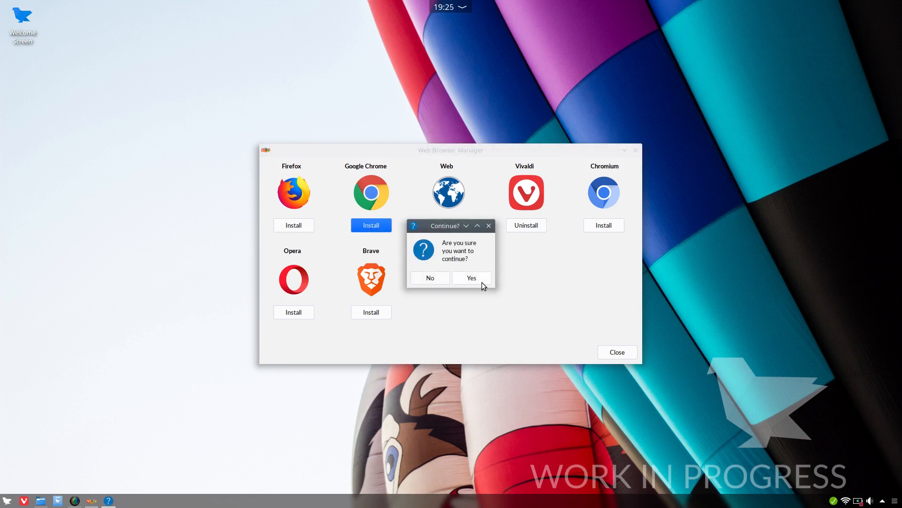
{"action": "left_click", "coordinate": [470, 279]}
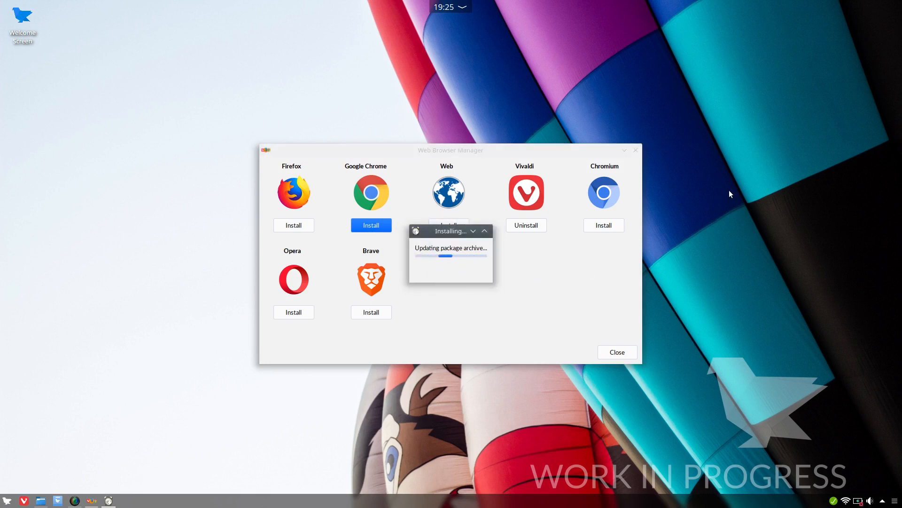
Open and close the launcher, then bring up and dismiss the taskbar options menu
{"action": "left_click", "coordinate": [7, 501]}
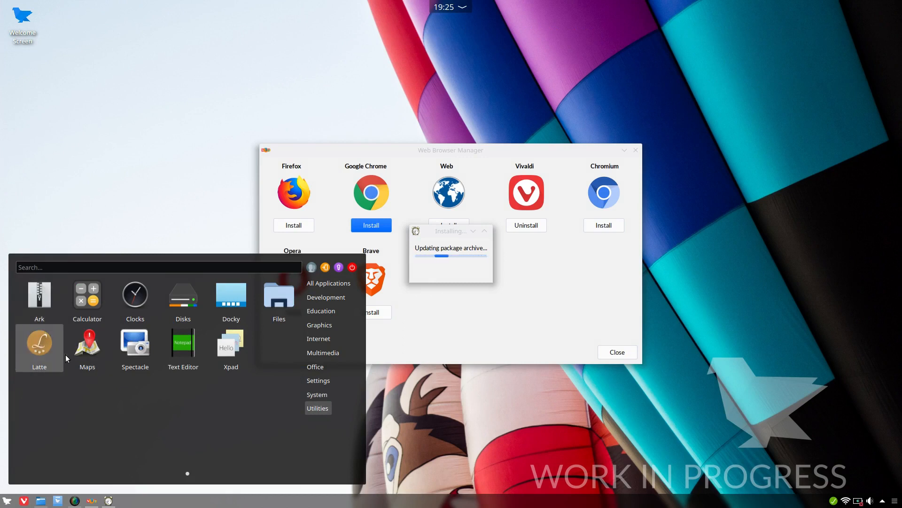
{"action": "left_click", "coordinate": [6, 500]}
{"action": "right_click", "coordinate": [276, 501]}
{"action": "right_click", "coordinate": [276, 501]}
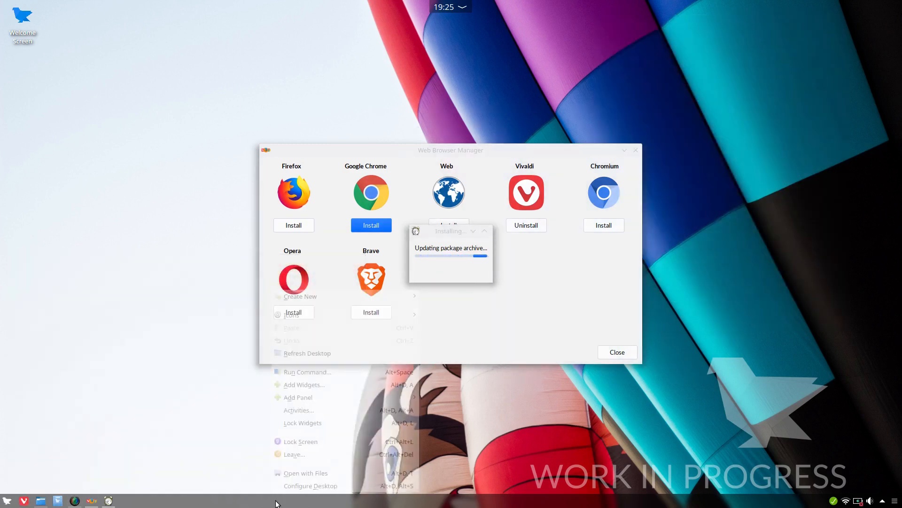
{"action": "left_click", "coordinate": [208, 414]}
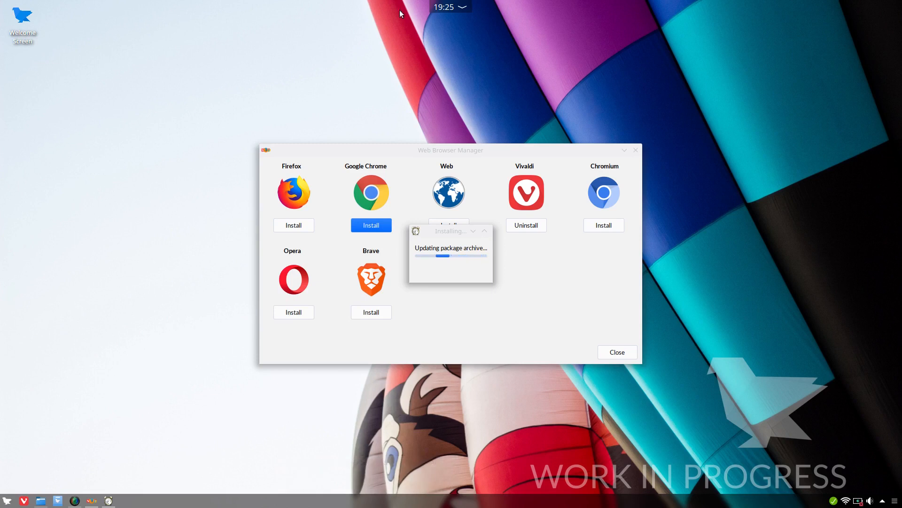
{"action": "right_click", "coordinate": [441, 4]}
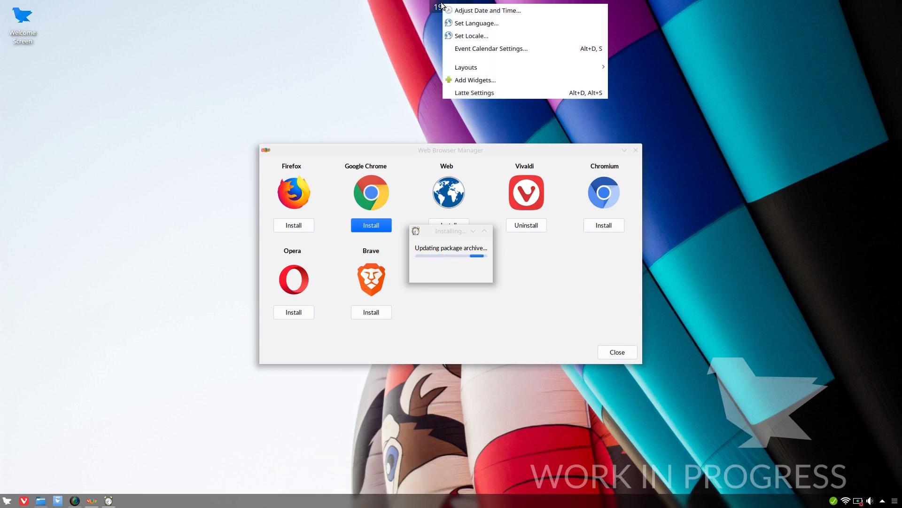
{"action": "left_click", "coordinate": [493, 92]}
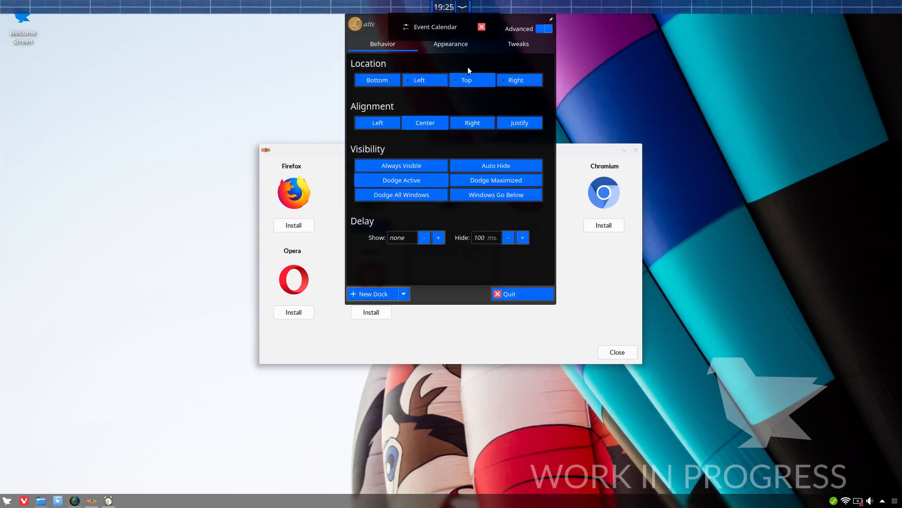
{"action": "left_click", "coordinate": [586, 61]}
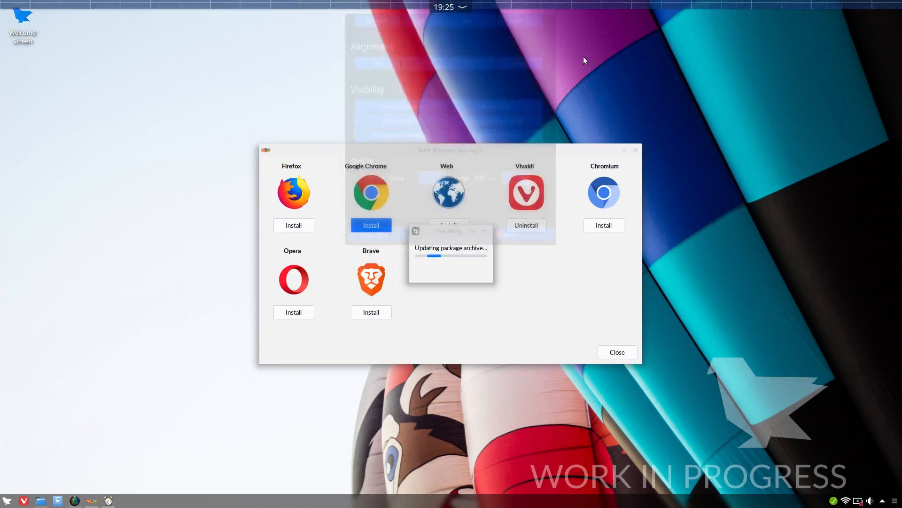
{"action": "left_click", "coordinate": [441, 8]}
{"action": "left_click", "coordinate": [179, 196]}
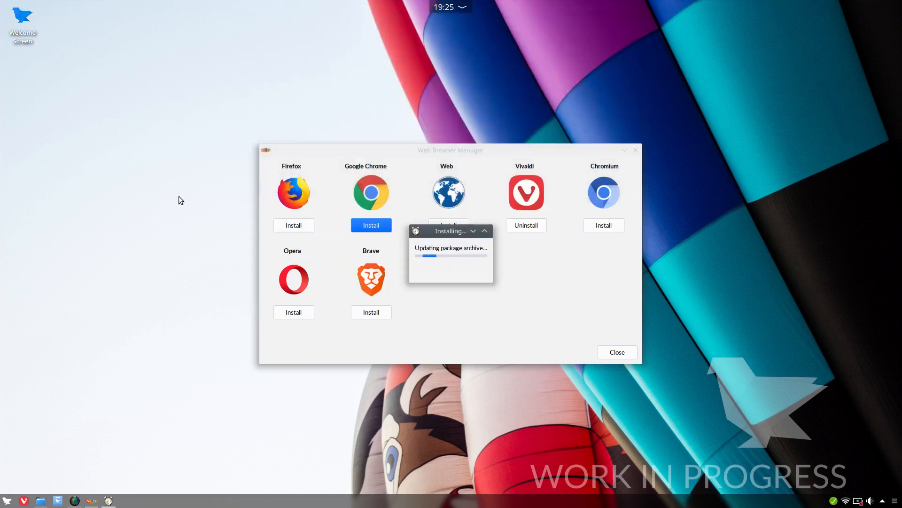
Launch Xpad from Utilities, close its help window, and close the sticky note
{"action": "left_click", "coordinate": [4, 501]}
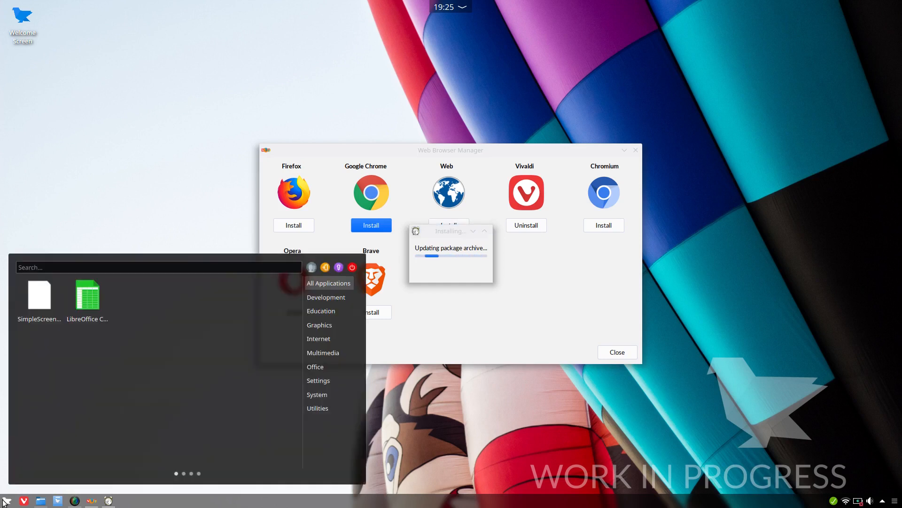
{"action": "left_click", "coordinate": [315, 409]}
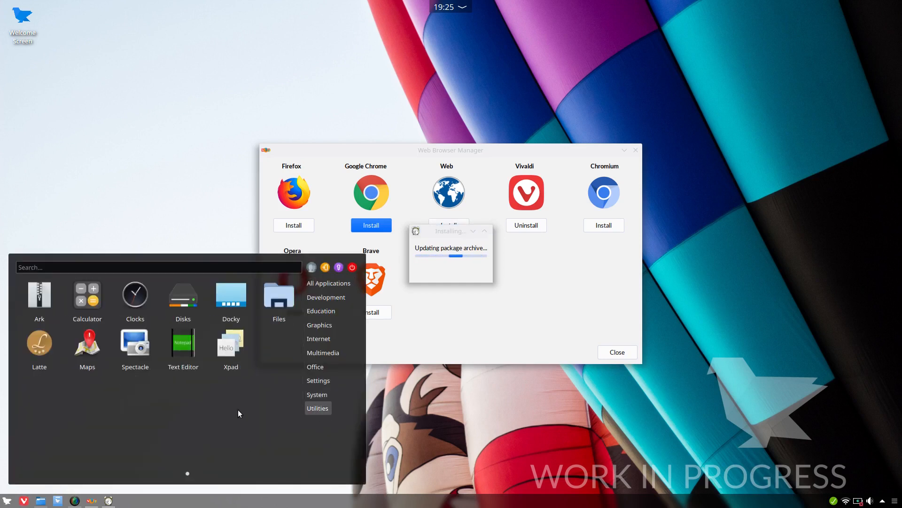
{"action": "left_click", "coordinate": [227, 348]}
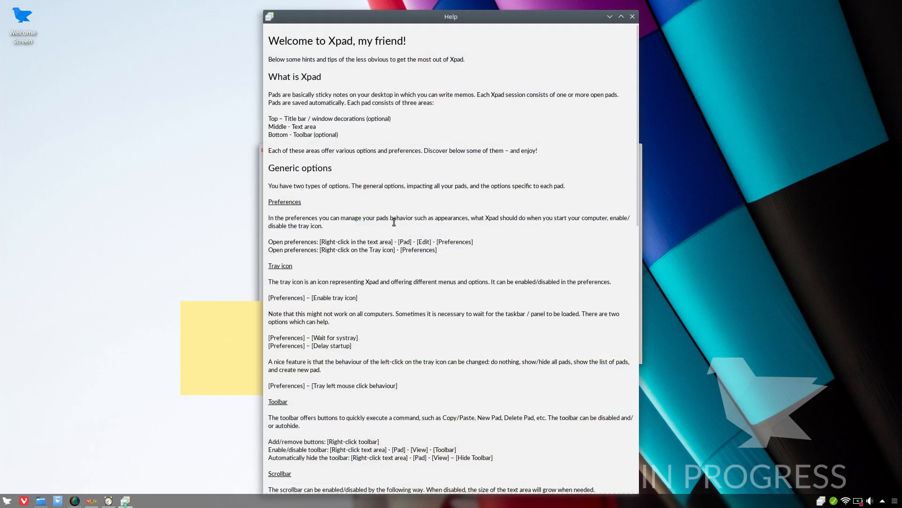
{"action": "left_click", "coordinate": [631, 17]}
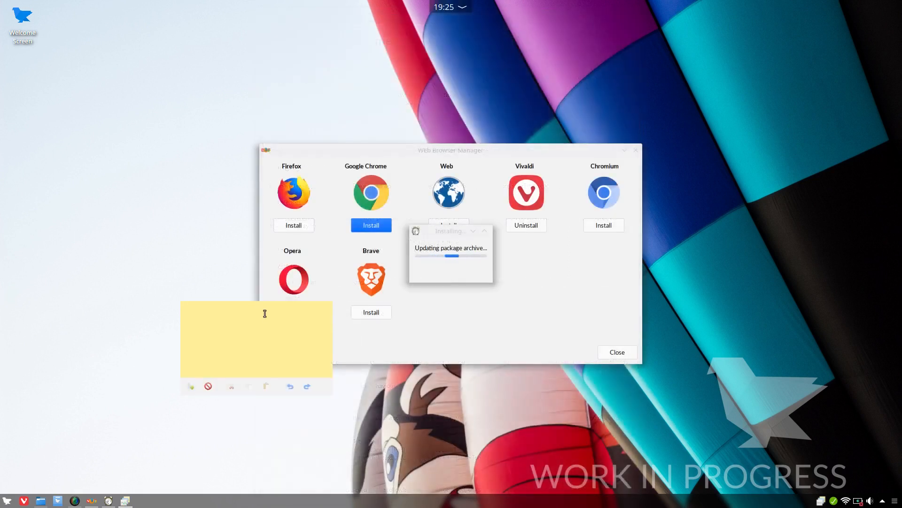
{"action": "left_click", "coordinate": [208, 386]}
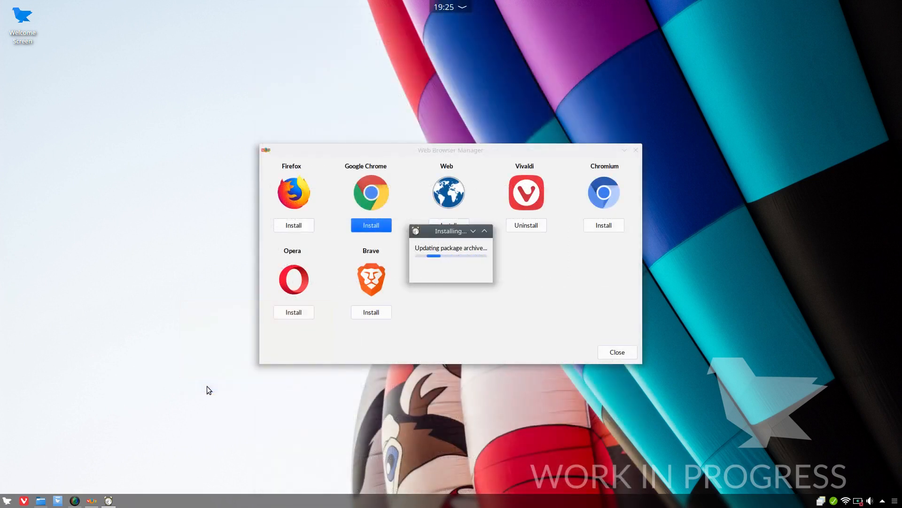
Start Spectacle from Utilities and discard its screenshot
{"action": "left_click", "coordinate": [4, 500]}
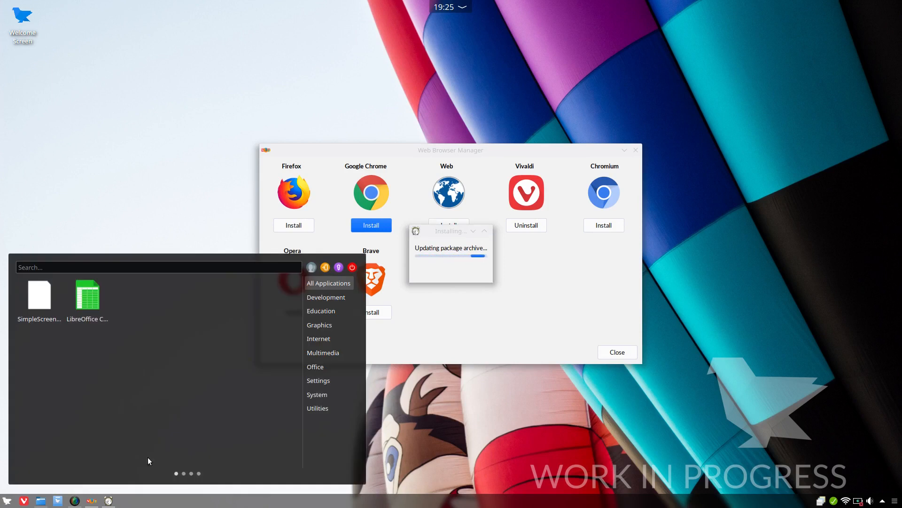
{"action": "left_click", "coordinate": [319, 406]}
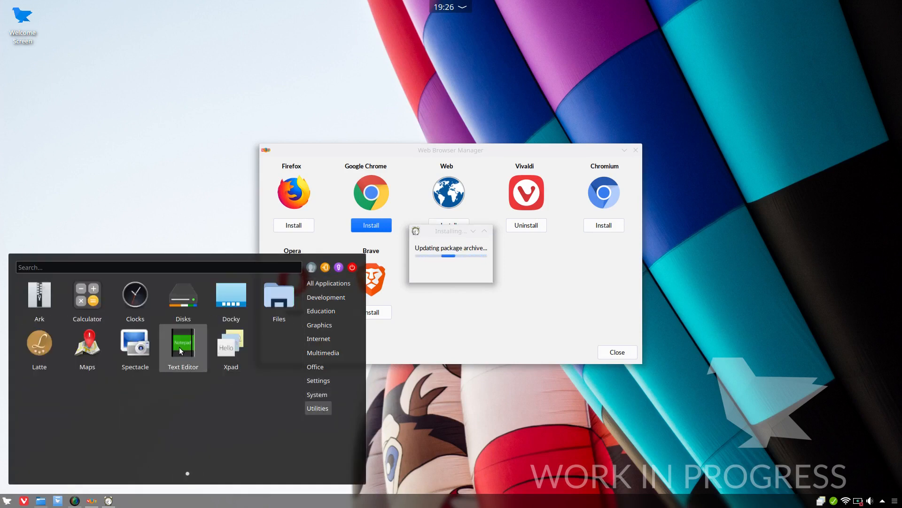
{"action": "left_click", "coordinate": [128, 350]}
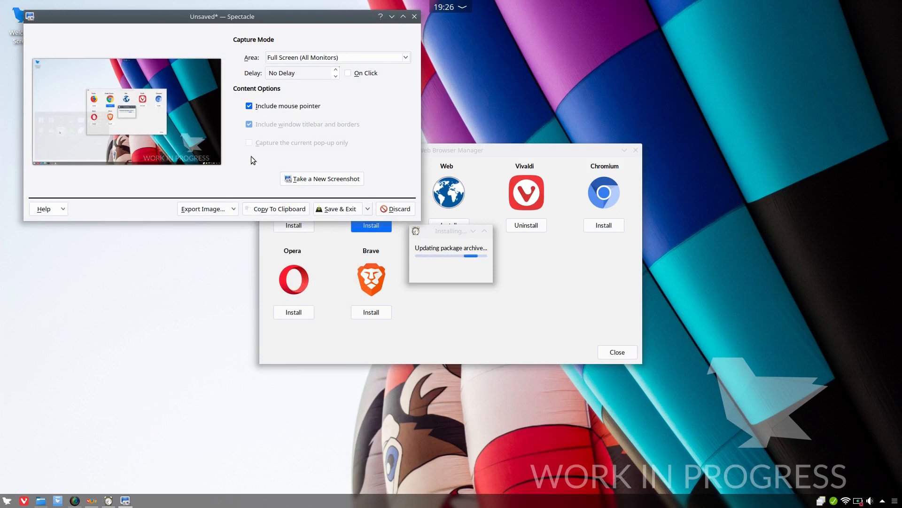
{"action": "left_click", "coordinate": [395, 208]}
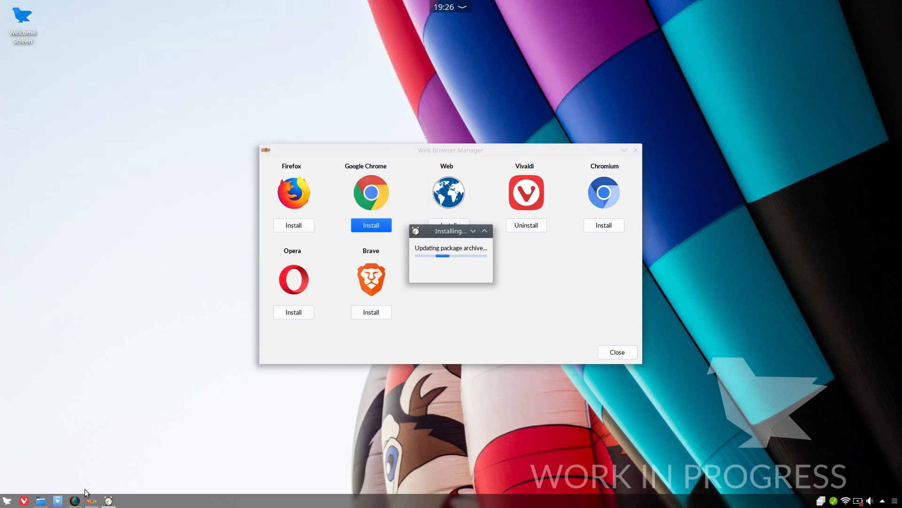
Launch Clocks from Utilities and look through its Alarm, Stopwatch and Timer pages
{"action": "left_click", "coordinate": [5, 500]}
{"action": "left_click", "coordinate": [318, 407]}
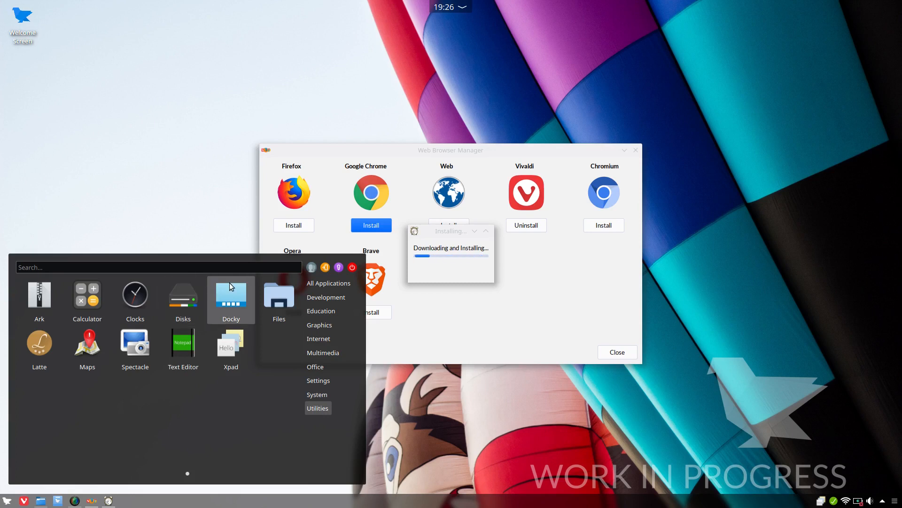
{"action": "left_click", "coordinate": [135, 295]}
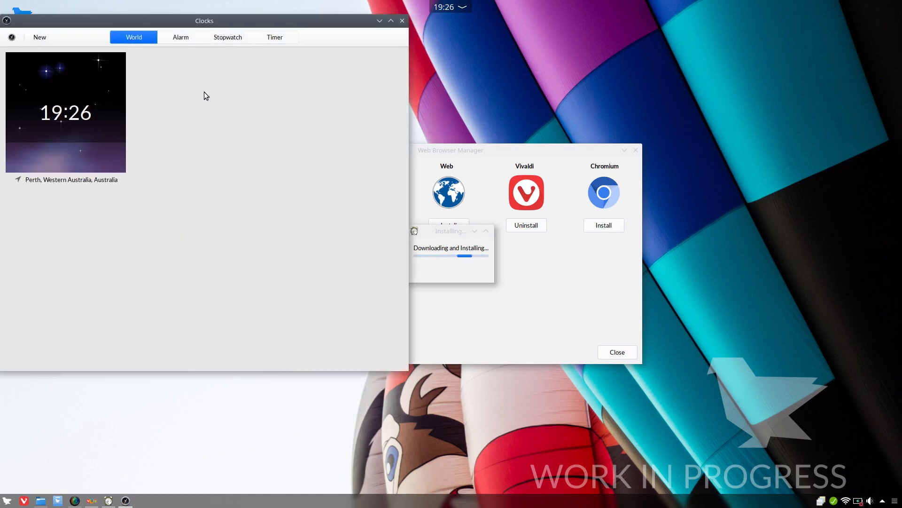
{"action": "left_click", "coordinate": [184, 39]}
{"action": "left_click", "coordinate": [225, 38]}
{"action": "left_click", "coordinate": [268, 38]}
{"action": "left_click", "coordinate": [139, 39]}
Add a Melbourne, Victoria, Australia world clock by searching 'melbour', then close Clocks
{"action": "left_click", "coordinate": [39, 38]}
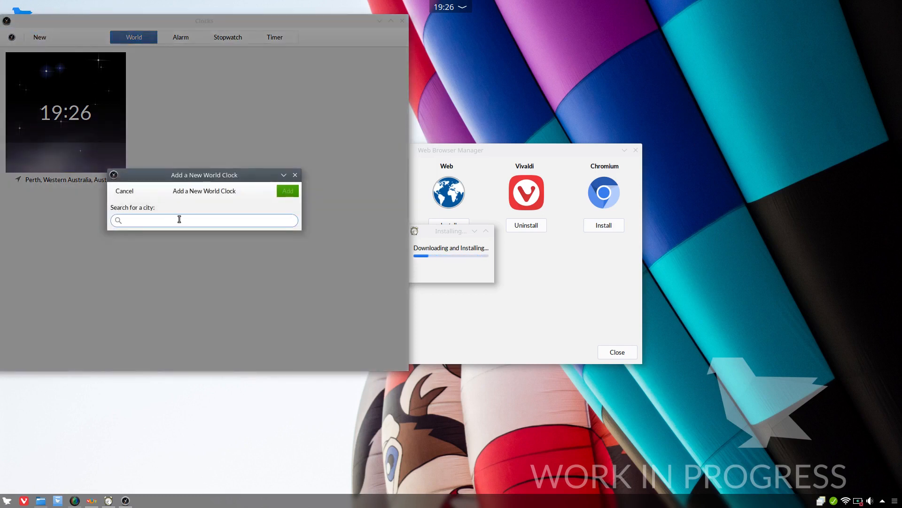
{"action": "type", "text": "melbourne"}
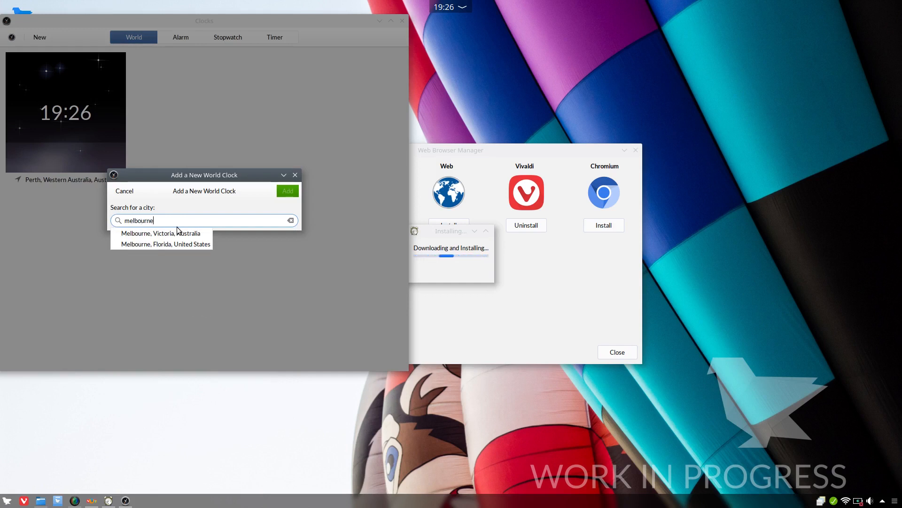
{"action": "left_click", "coordinate": [173, 233]}
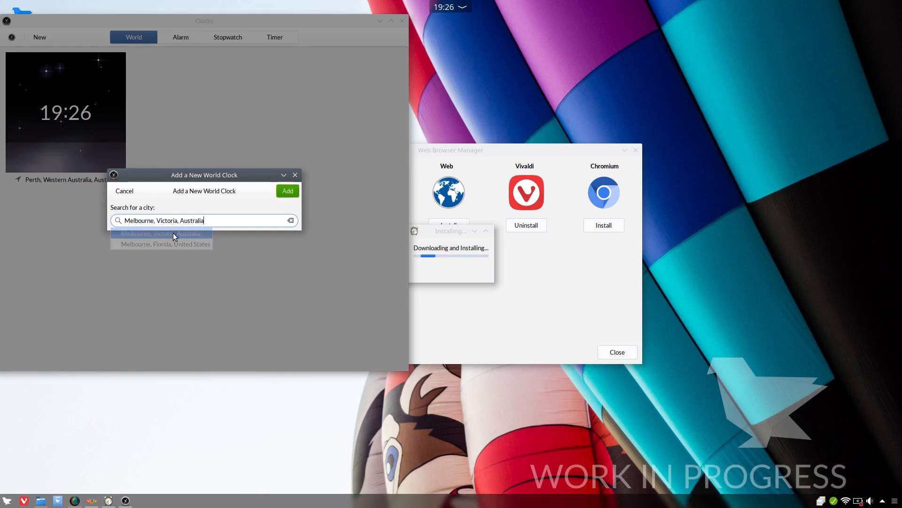
{"action": "left_click", "coordinate": [284, 194]}
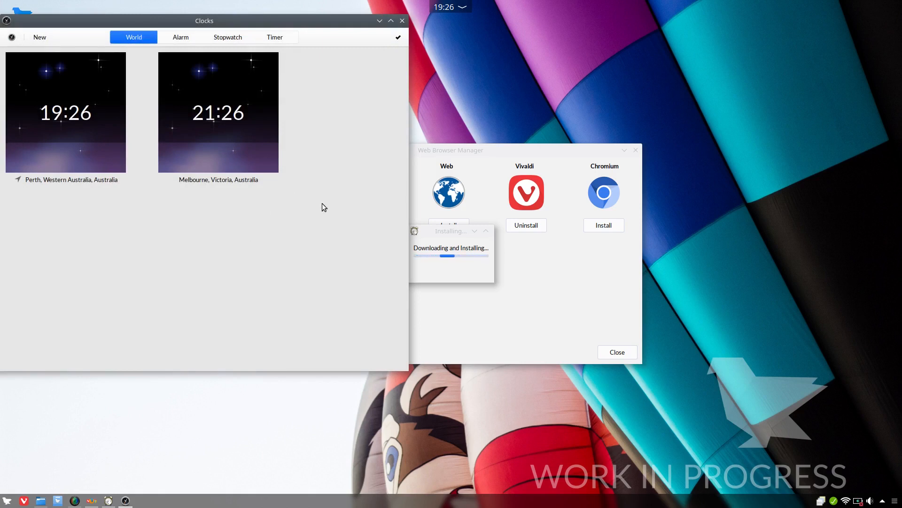
{"action": "left_click", "coordinate": [402, 22]}
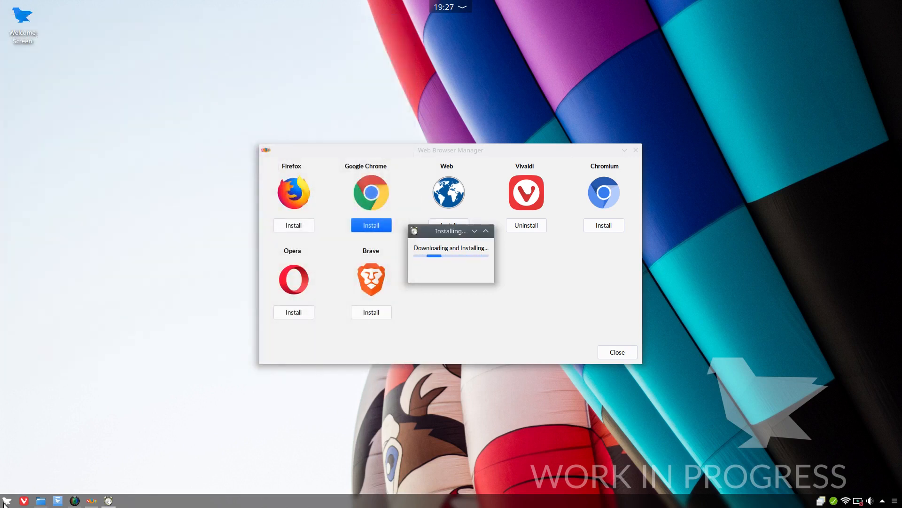
Browse the Utilities and System launcher categories, then OK the 'Google Chrome installed successfully!' dialog
{"action": "left_click", "coordinate": [6, 500]}
{"action": "left_click", "coordinate": [329, 409]}
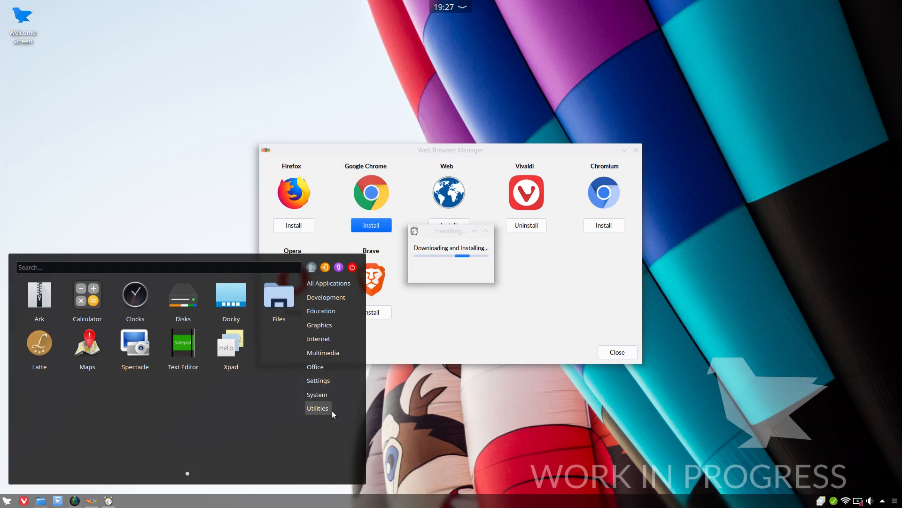
{"action": "left_click", "coordinate": [322, 395]}
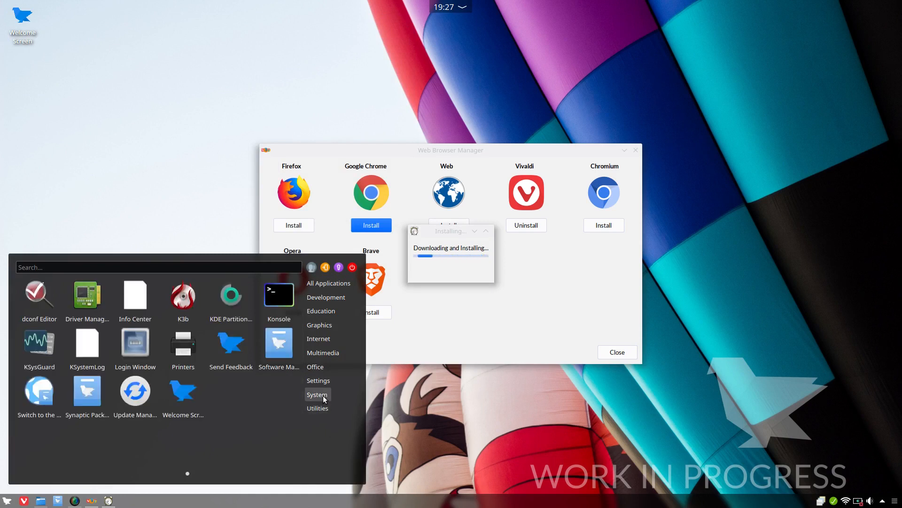
{"action": "left_click", "coordinate": [320, 408]}
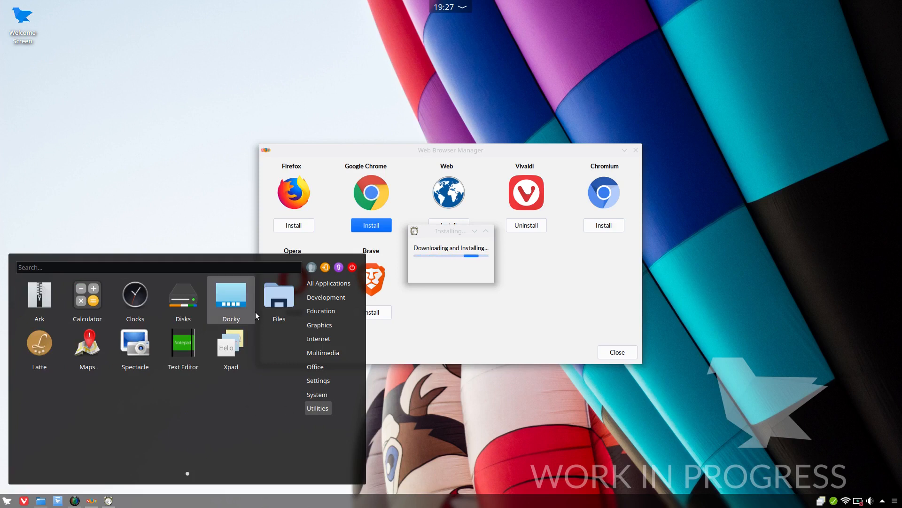
{"action": "right_click", "coordinate": [154, 297]}
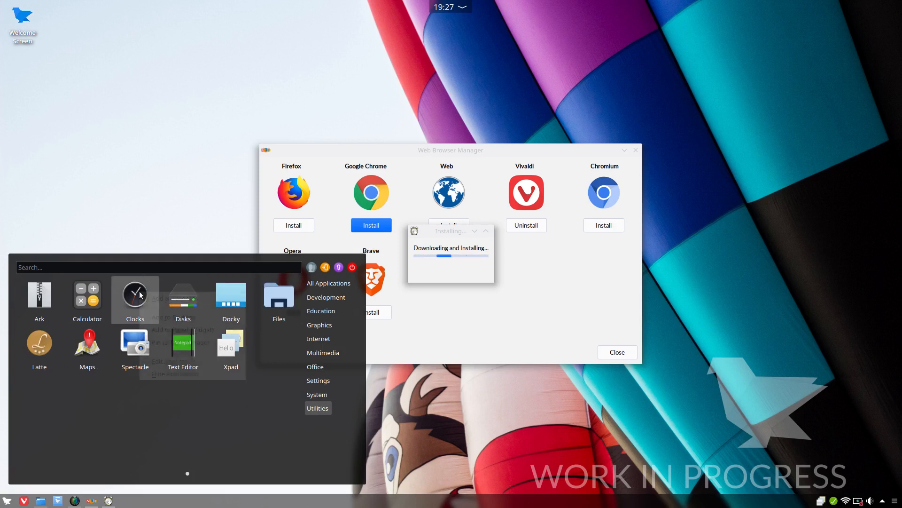
{"action": "left_click", "coordinate": [154, 297]}
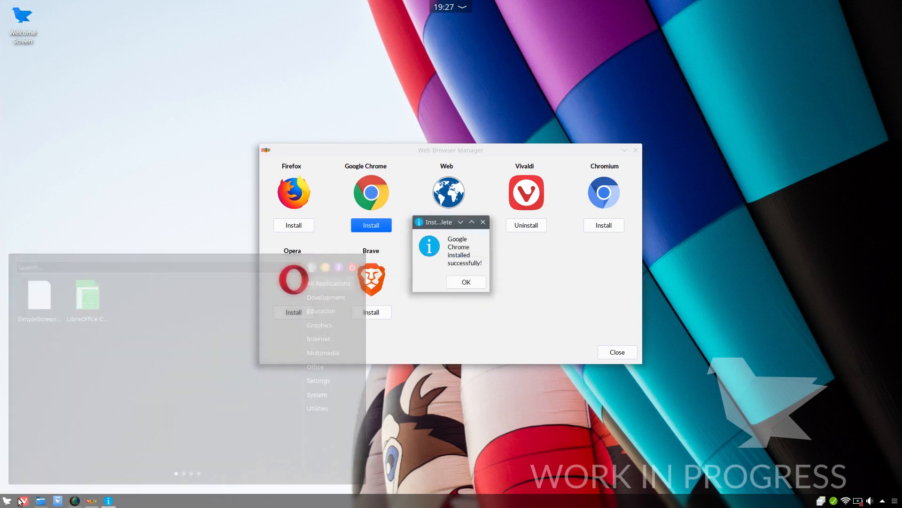
{"action": "left_click", "coordinate": [478, 280]}
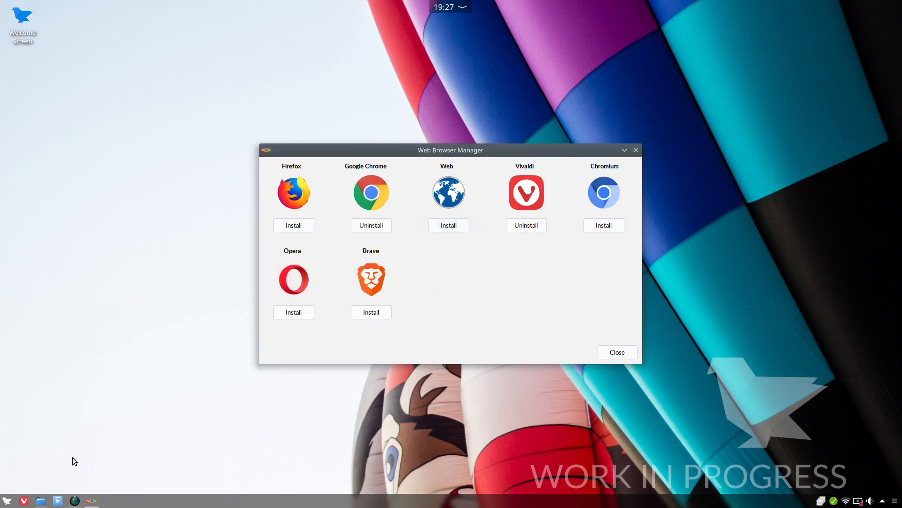
Reopen Clocks to show the saved Melbourne and Perth clocks, close it, and show Utilities again
{"action": "left_click", "coordinate": [7, 500]}
{"action": "left_click", "coordinate": [333, 405]}
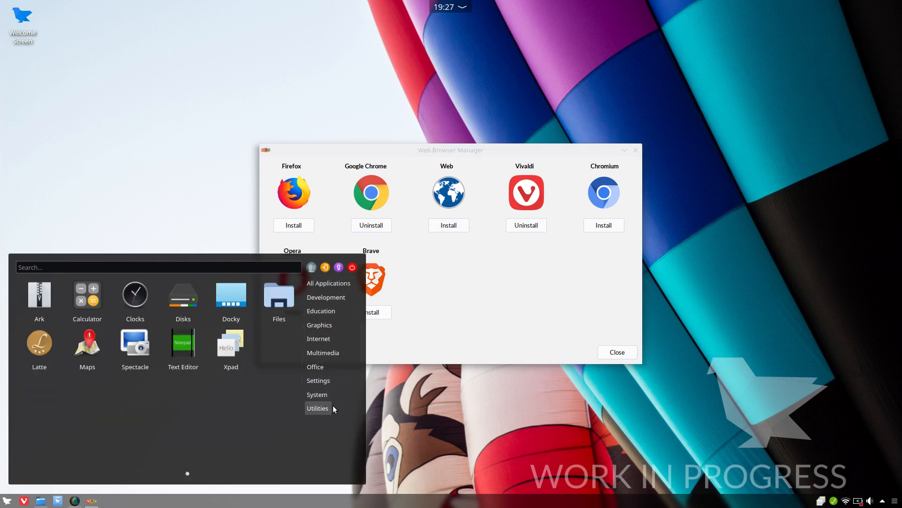
{"action": "right_click", "coordinate": [135, 293]}
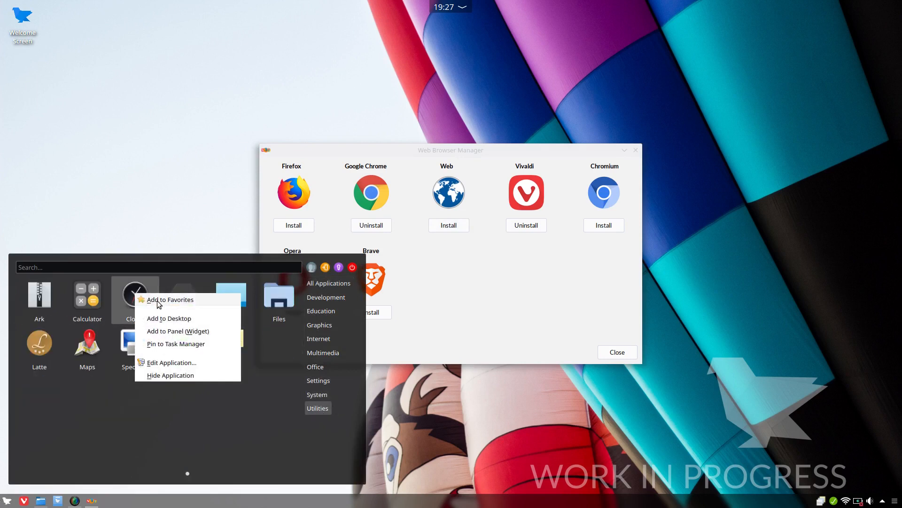
{"action": "left_click", "coordinate": [160, 300]}
{"action": "left_click", "coordinate": [5, 501]}
{"action": "left_click", "coordinate": [6, 501]}
{"action": "left_click", "coordinate": [128, 301]}
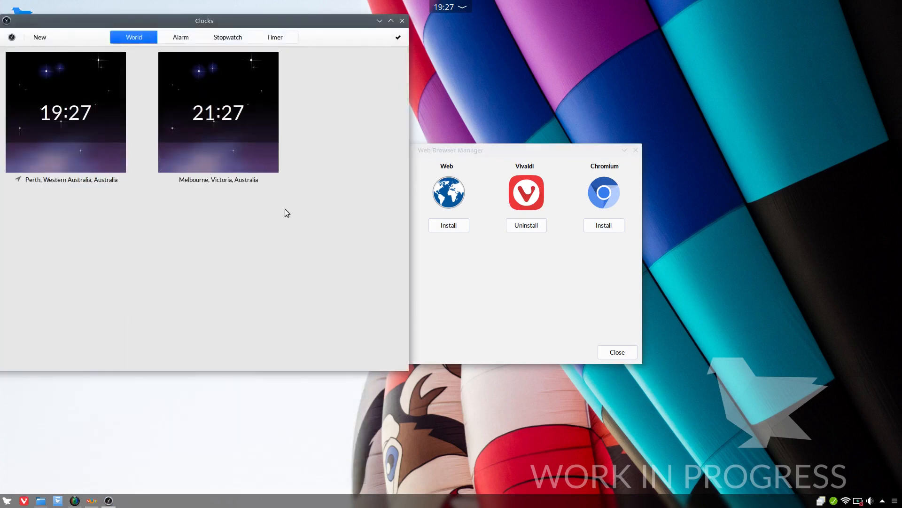
{"action": "left_click", "coordinate": [402, 21]}
{"action": "left_click", "coordinate": [6, 501]}
{"action": "left_click", "coordinate": [318, 408]}
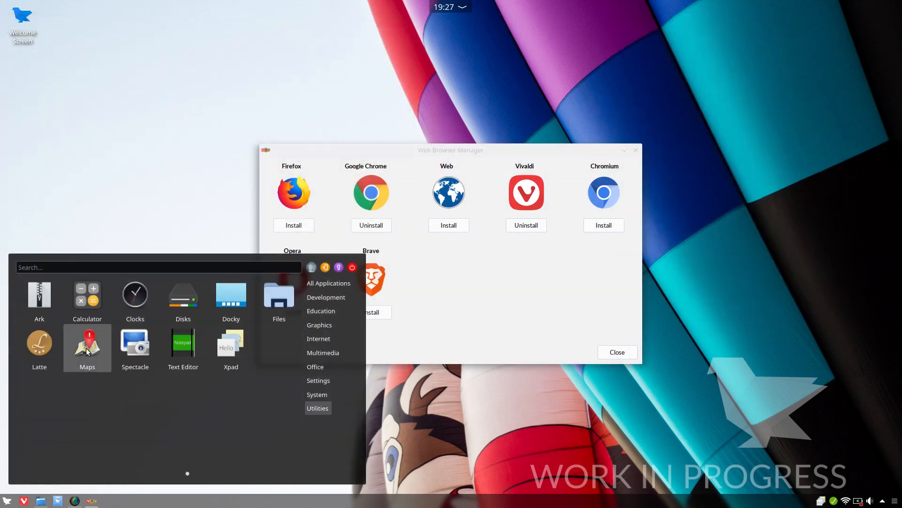
Launch Software Manager from the launcher's System category and let it generate its cache
{"action": "left_click", "coordinate": [321, 396]}
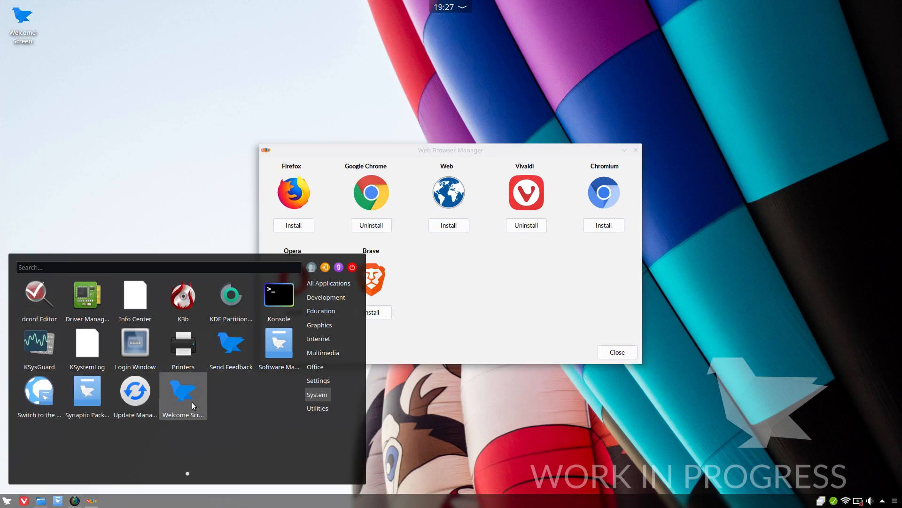
{"action": "left_click", "coordinate": [286, 347]}
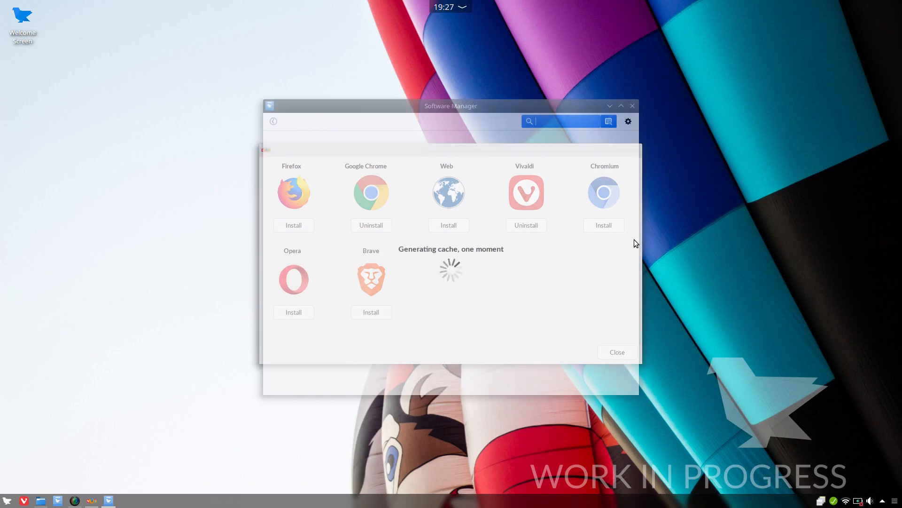